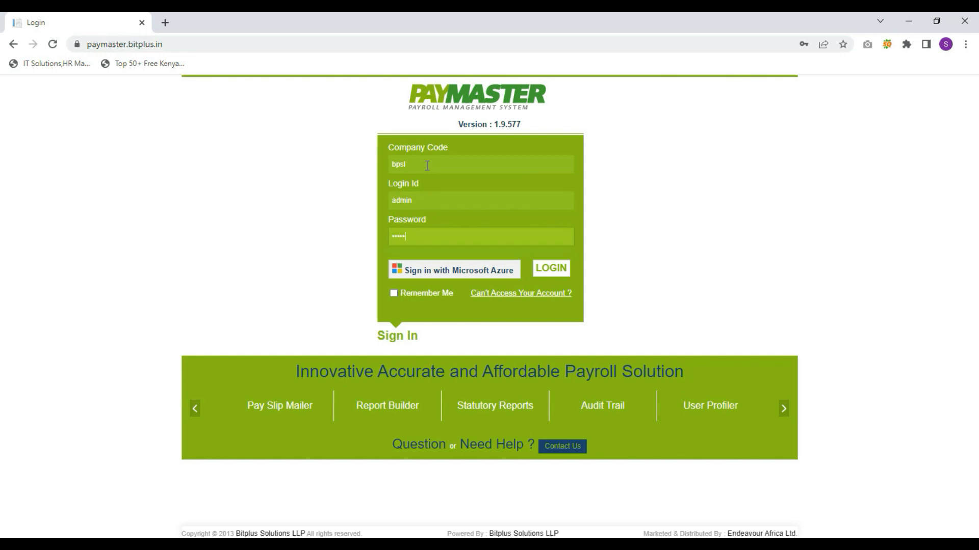
Sign in and scroll through the dashboard's salary, PAYE, turnover and loan summaries
{"action": "key", "text": "Return"}
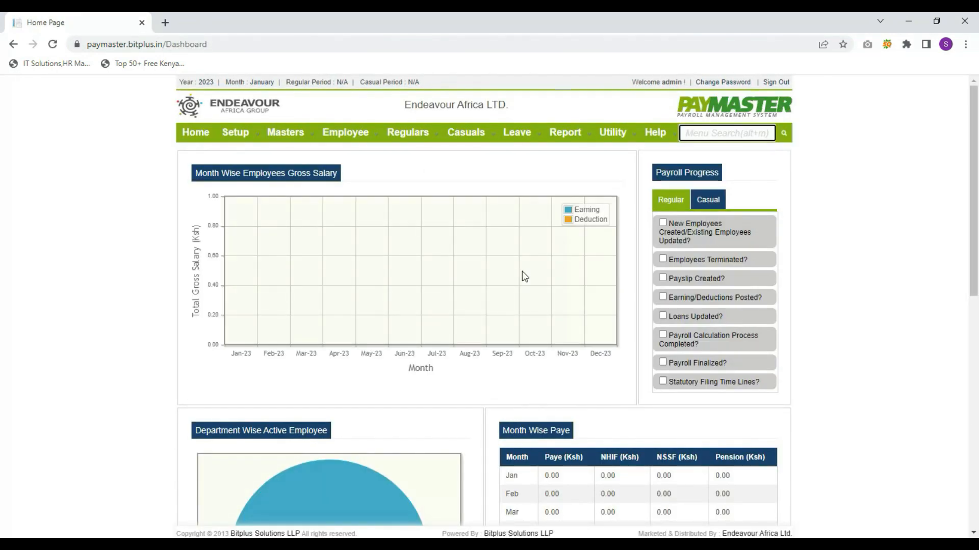
{"action": "scroll", "coordinate": [524, 276], "scroll_direction": "down", "scroll_amount": 5}
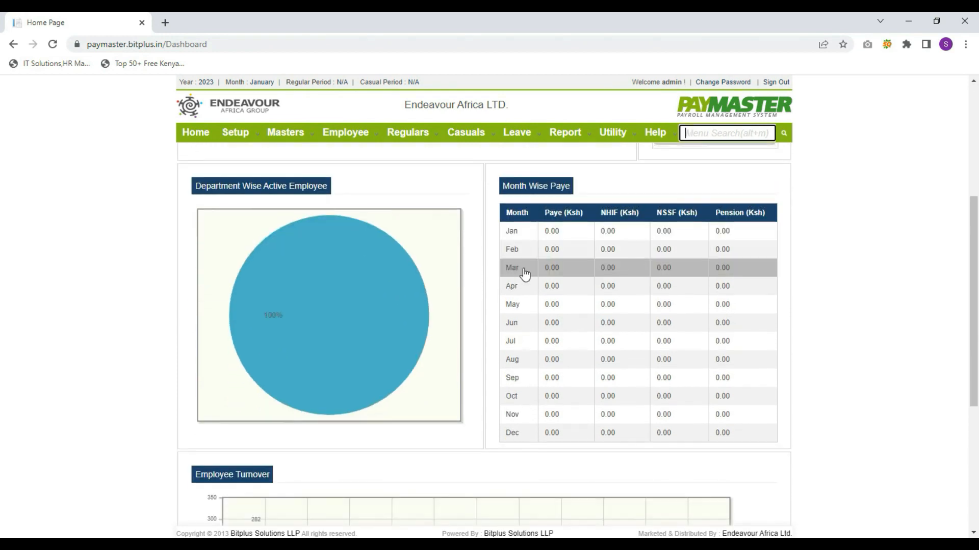
{"action": "scroll", "coordinate": [525, 275], "scroll_direction": "down", "scroll_amount": 5}
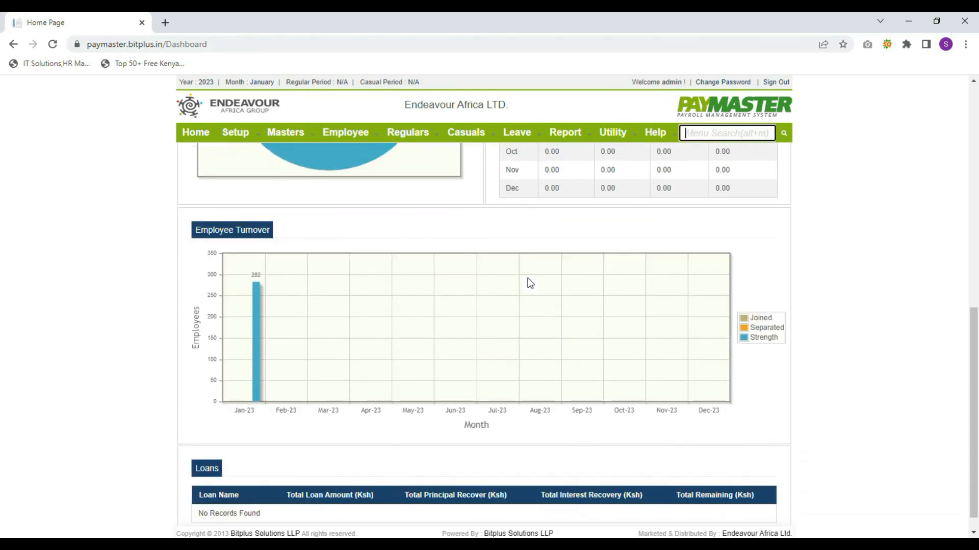
Add and save a department named test allowing up to 100 employees, with a description
{"action": "mouse_move", "coordinate": [301, 133]}
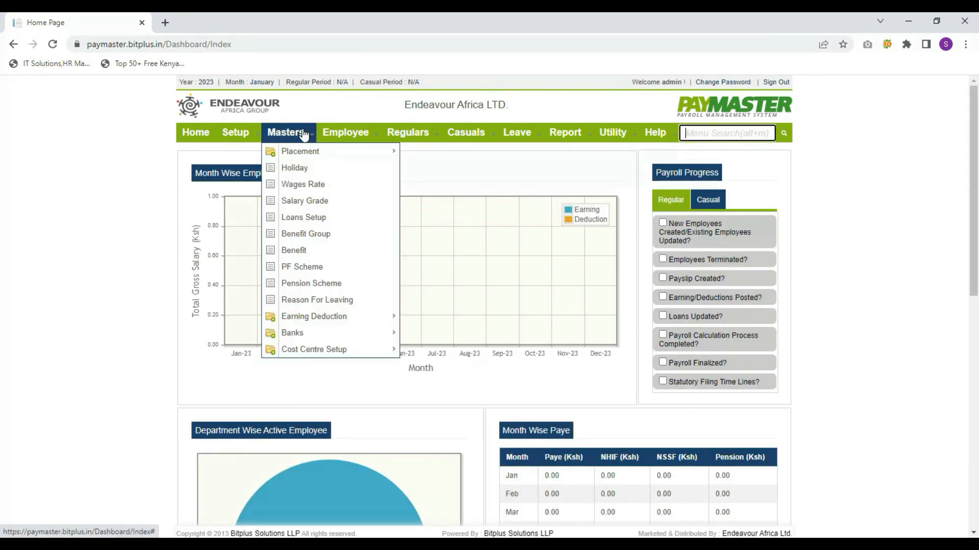
{"action": "mouse_move", "coordinate": [306, 153]}
{"action": "left_click", "coordinate": [430, 153]}
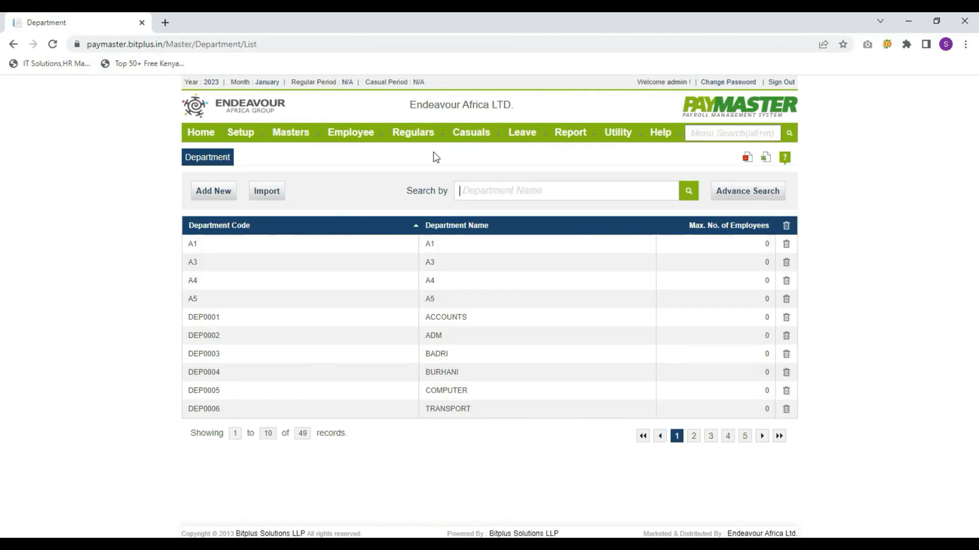
{"action": "left_click", "coordinate": [214, 197]}
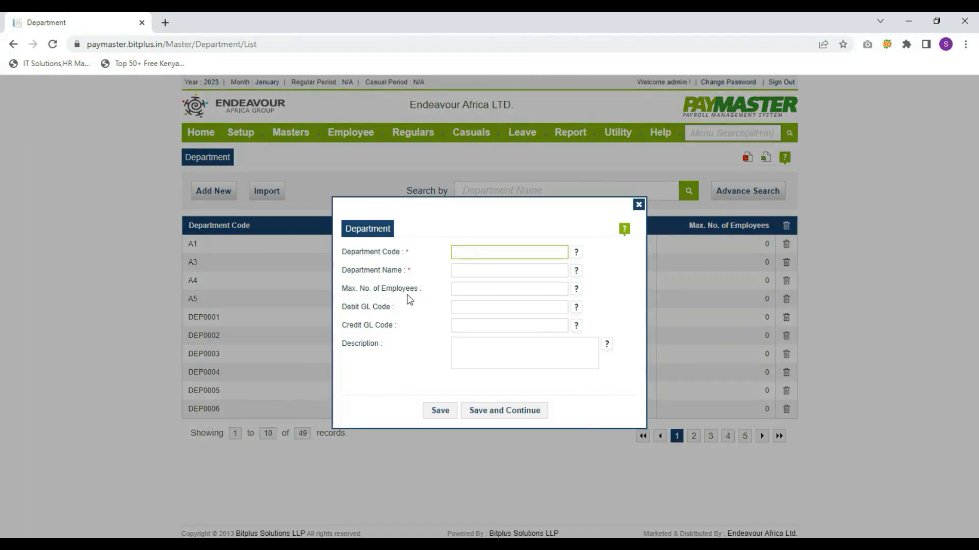
{"action": "key", "text": "Tab"}
{"action": "type", "text": "te"}
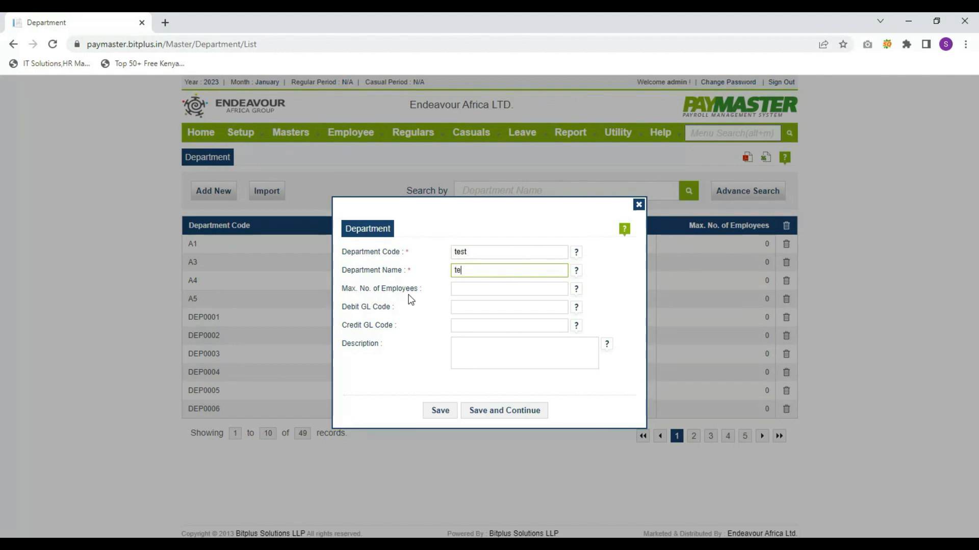
{"action": "key", "text": "Tab"}
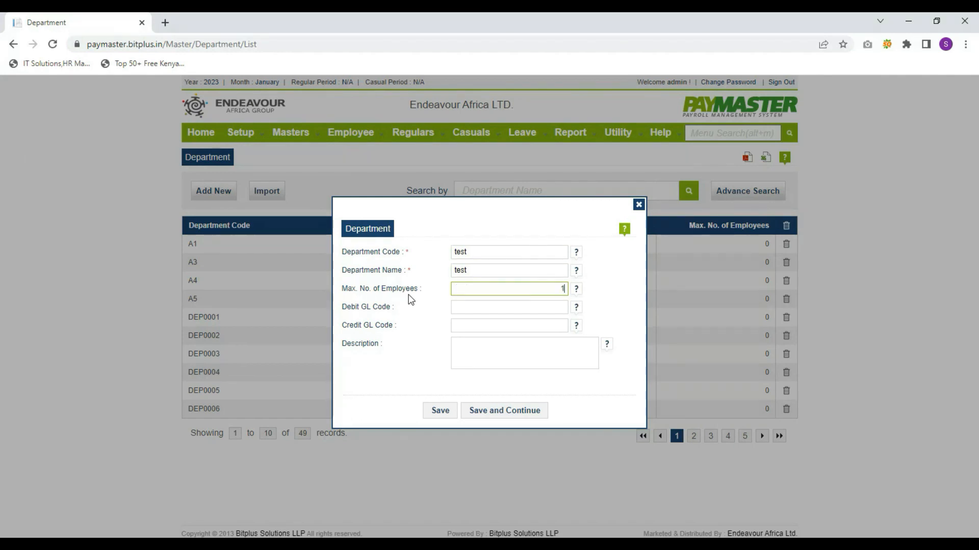
{"action": "key", "text": "Tab"}
{"action": "key", "text": "Tab"}
{"action": "key", "text": "Tab"}
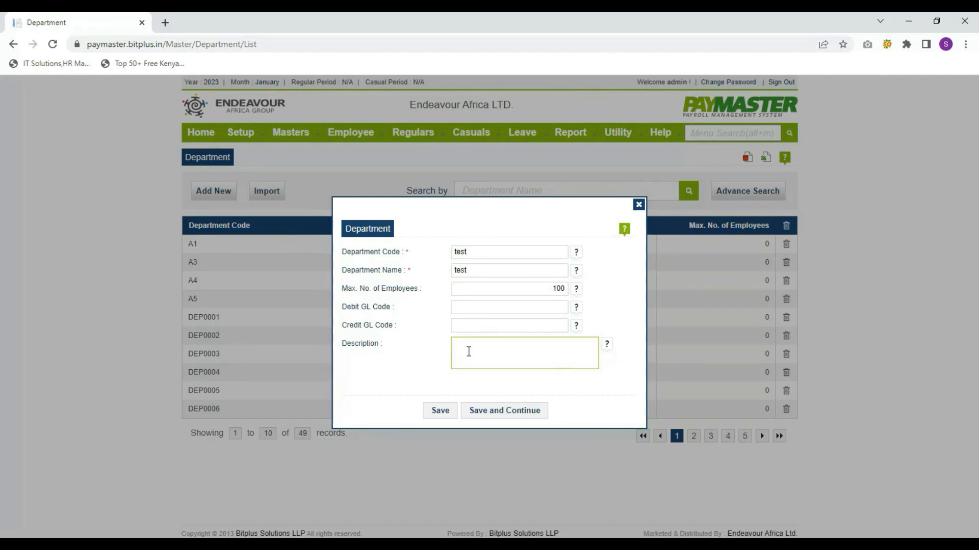
{"action": "type", "text": "test"}
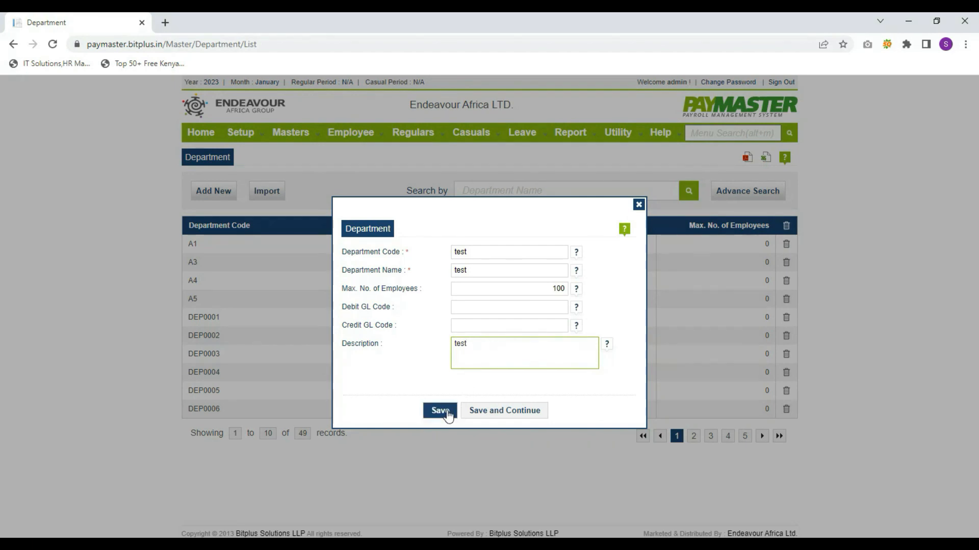
{"action": "left_click", "coordinate": [447, 416]}
{"action": "left_click", "coordinate": [484, 326]}
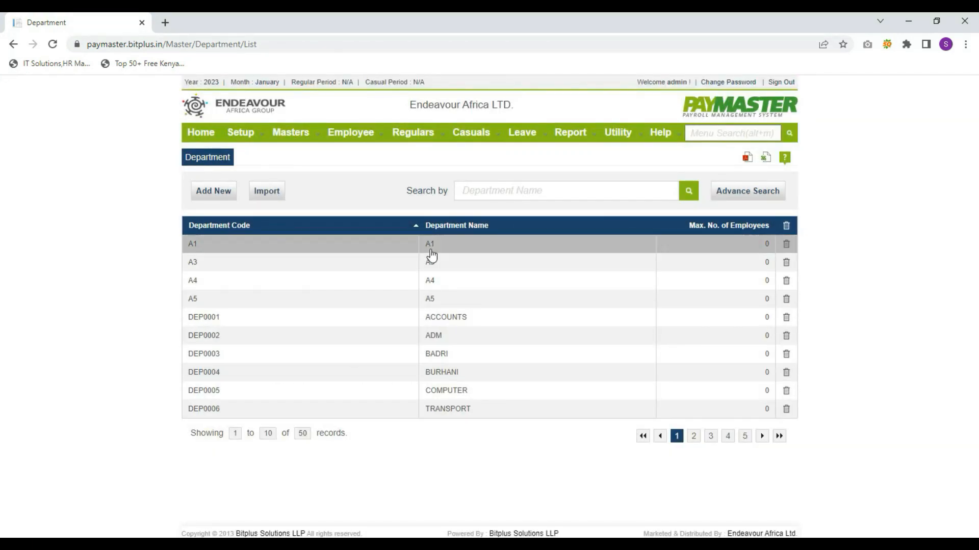
Add and save a new sub department under ACCOUNTS, named starting 'Test Su'
{"action": "mouse_move", "coordinate": [290, 132]}
{"action": "mouse_move", "coordinate": [308, 152]}
{"action": "left_click", "coordinate": [457, 172]}
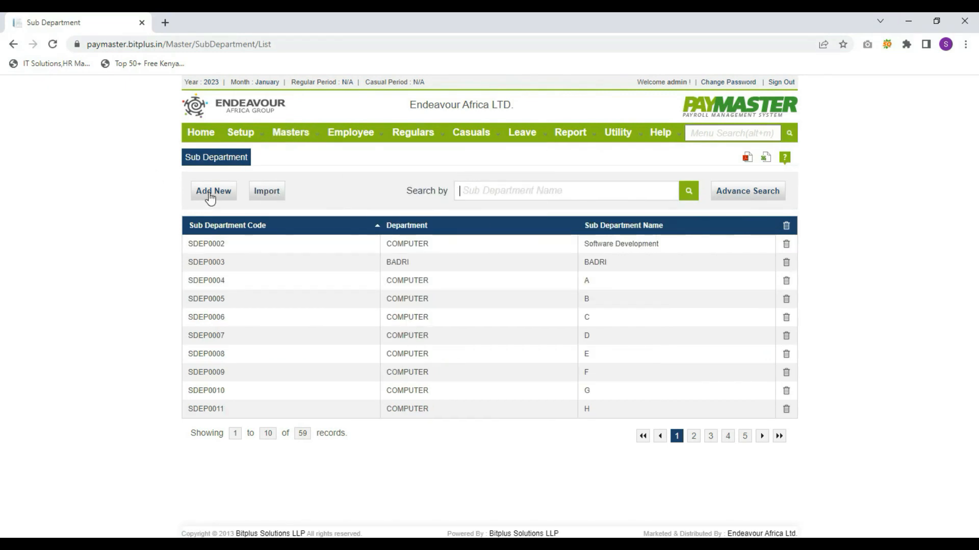
{"action": "left_click", "coordinate": [210, 197]}
{"action": "left_click", "coordinate": [523, 289]}
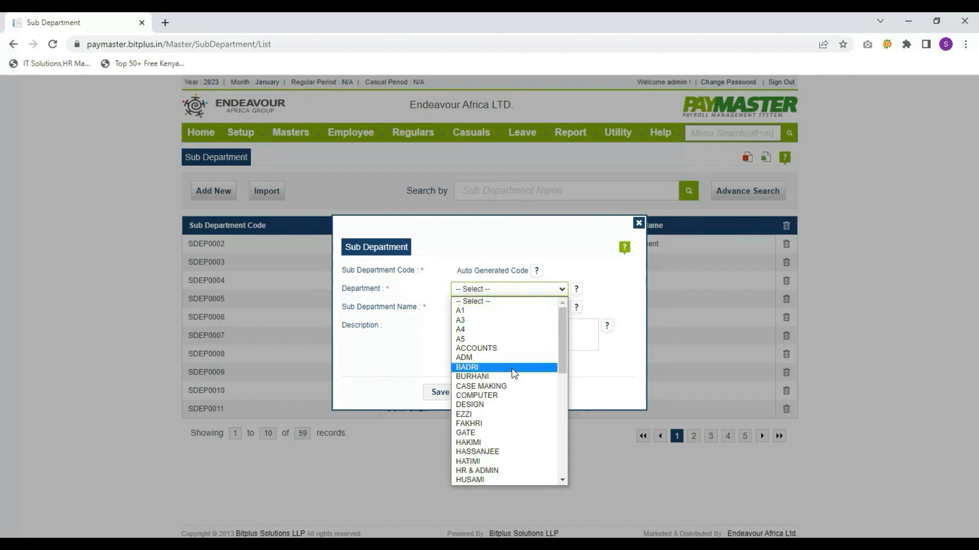
{"action": "scroll", "coordinate": [510, 404], "scroll_direction": "down", "scroll_amount": 5}
{"action": "scroll", "coordinate": [507, 460], "scroll_direction": "up", "scroll_amount": 10}
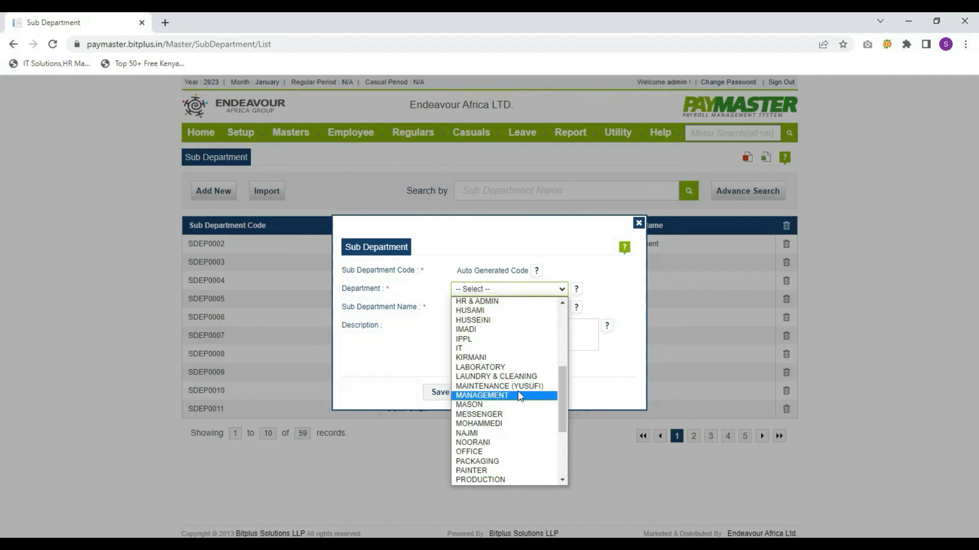
{"action": "left_click", "coordinate": [491, 350]}
{"action": "left_click", "coordinate": [498, 308]}
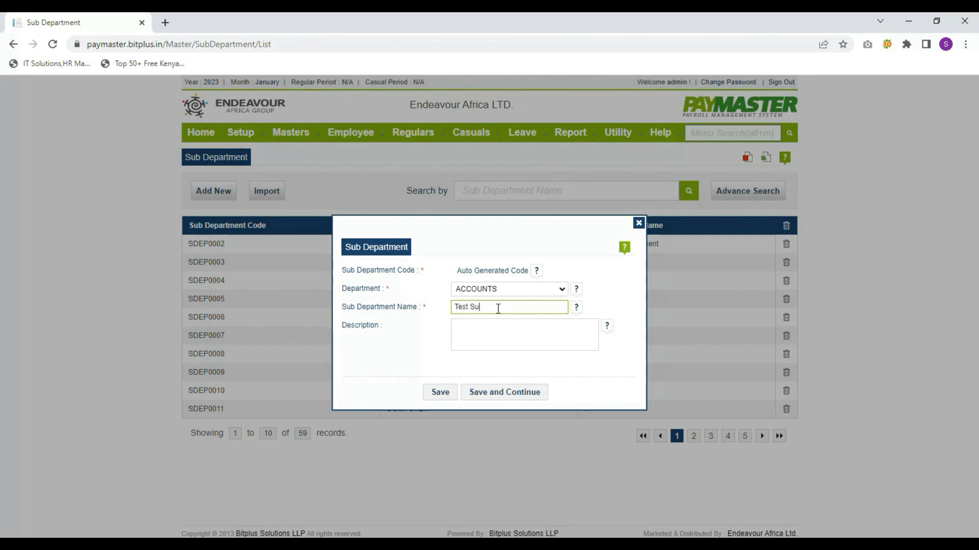
{"action": "key", "text": "Tab"}
{"action": "left_click", "coordinate": [436, 396]}
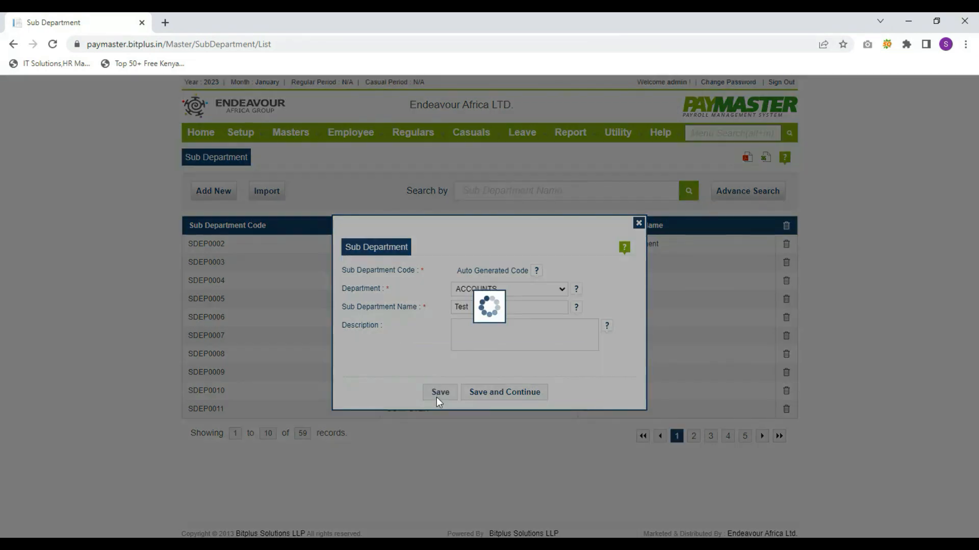
{"action": "left_click", "coordinate": [485, 321]}
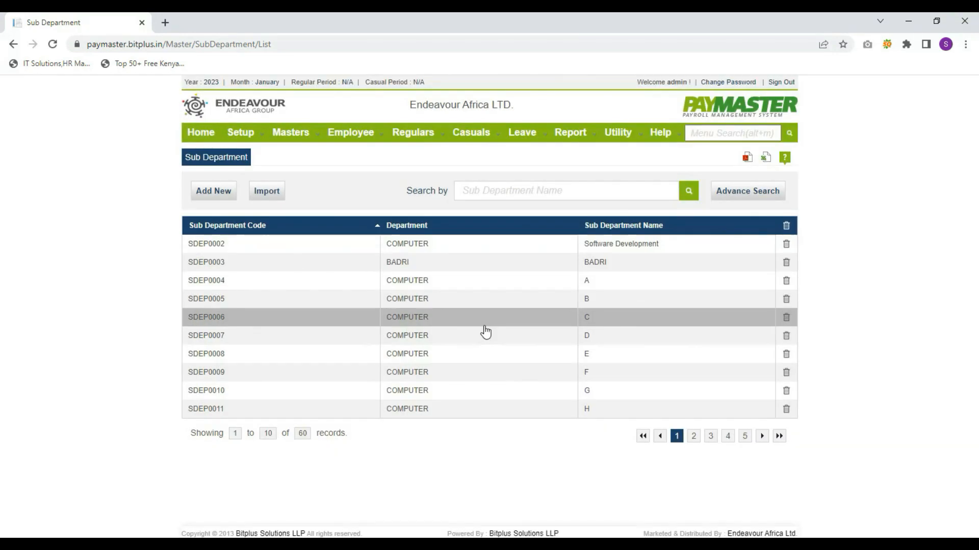
Add and save a Senior Executive designation
{"action": "mouse_move", "coordinate": [304, 146]}
{"action": "left_click", "coordinate": [449, 186]}
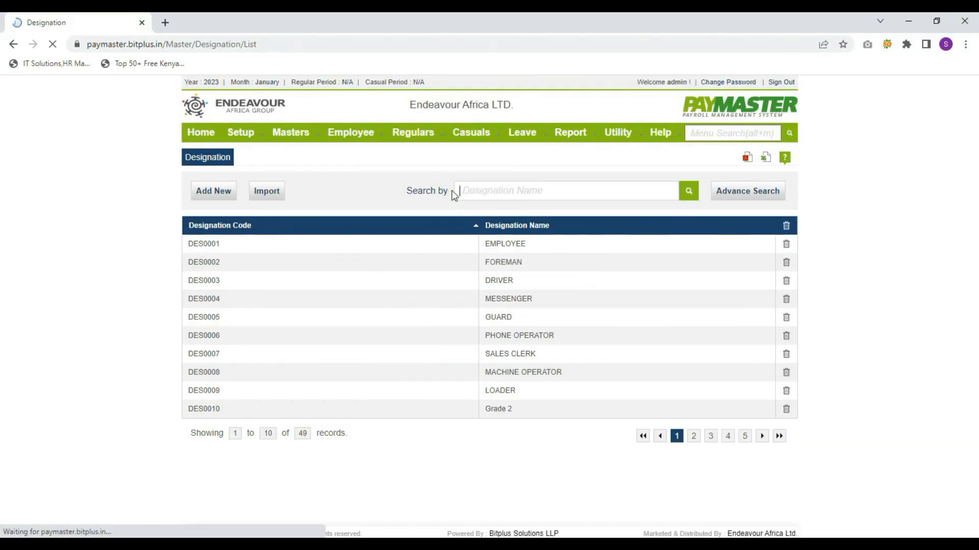
{"action": "left_click", "coordinate": [203, 196]}
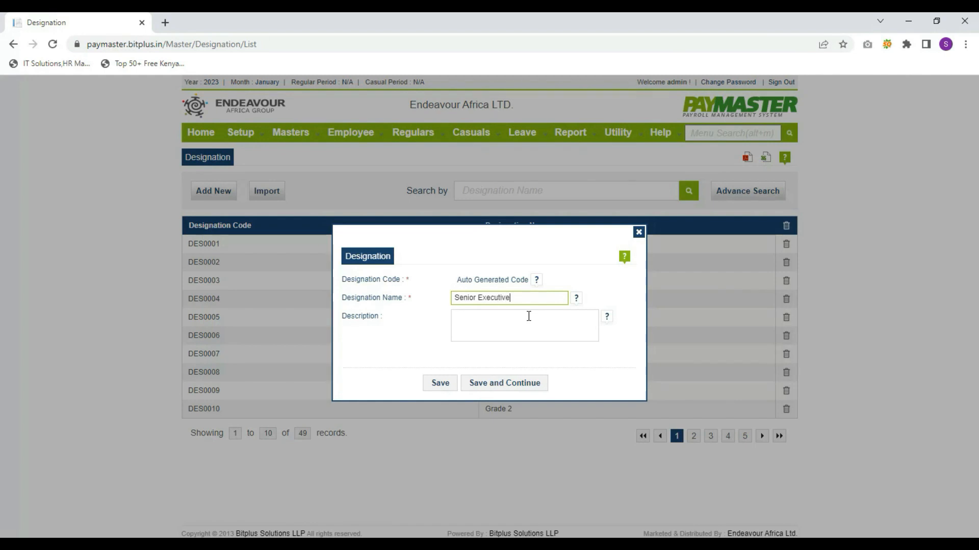
{"action": "left_click", "coordinate": [529, 316]}
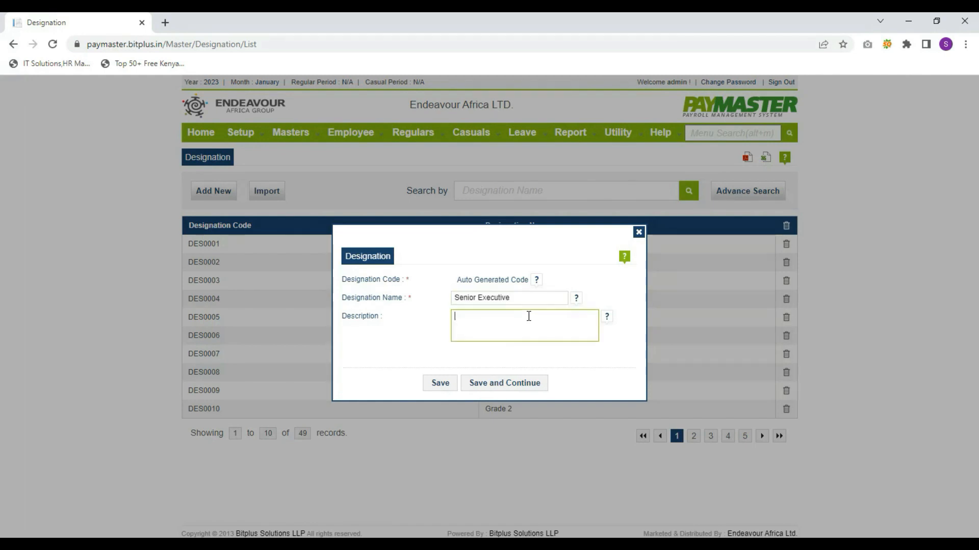
{"action": "left_click", "coordinate": [441, 383]}
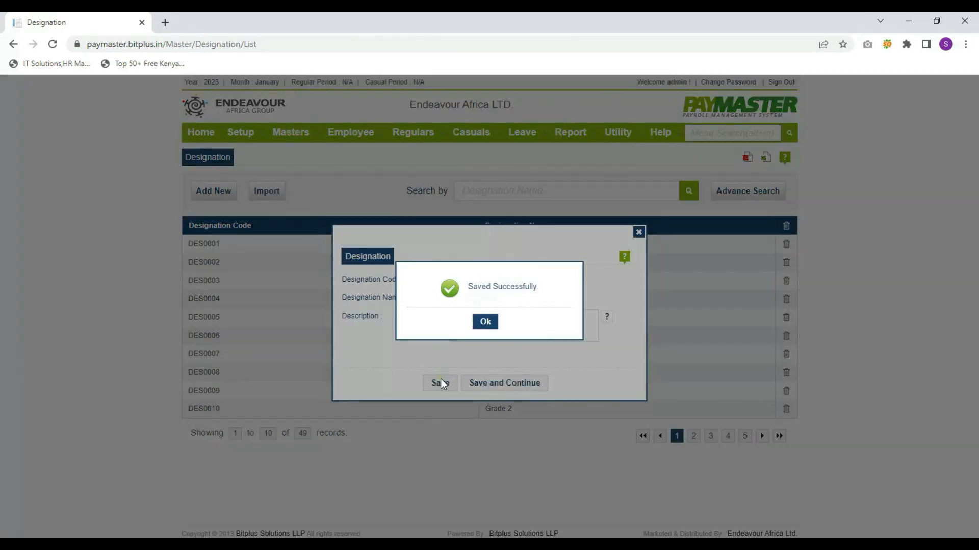
{"action": "left_click", "coordinate": [485, 321]}
Create and save a Non Technical category with a maximum of 100 employees
{"action": "mouse_move", "coordinate": [290, 132]}
{"action": "mouse_move", "coordinate": [360, 153]}
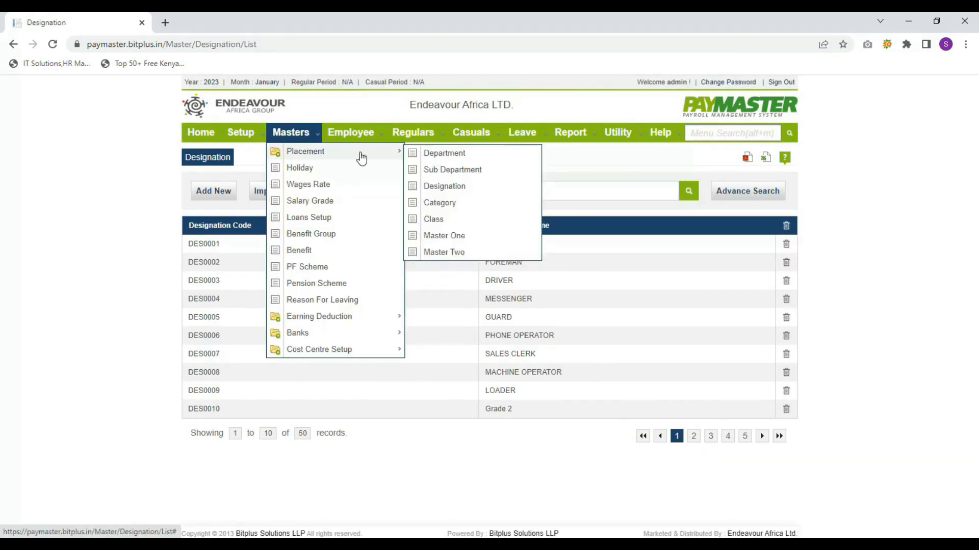
{"action": "left_click", "coordinate": [445, 202]}
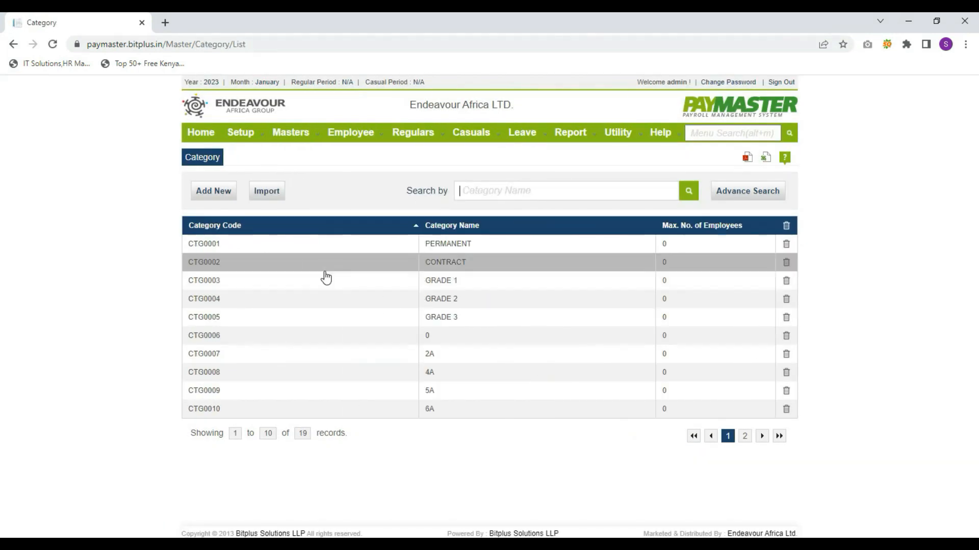
{"action": "left_click", "coordinate": [222, 196]}
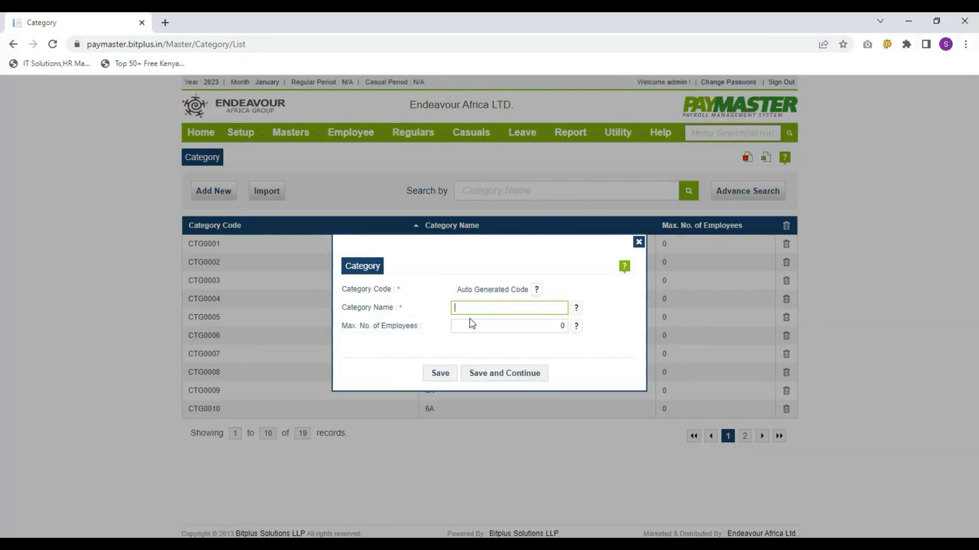
{"action": "type", "text": "Non Technical"}
{"action": "key", "text": "Tab"}
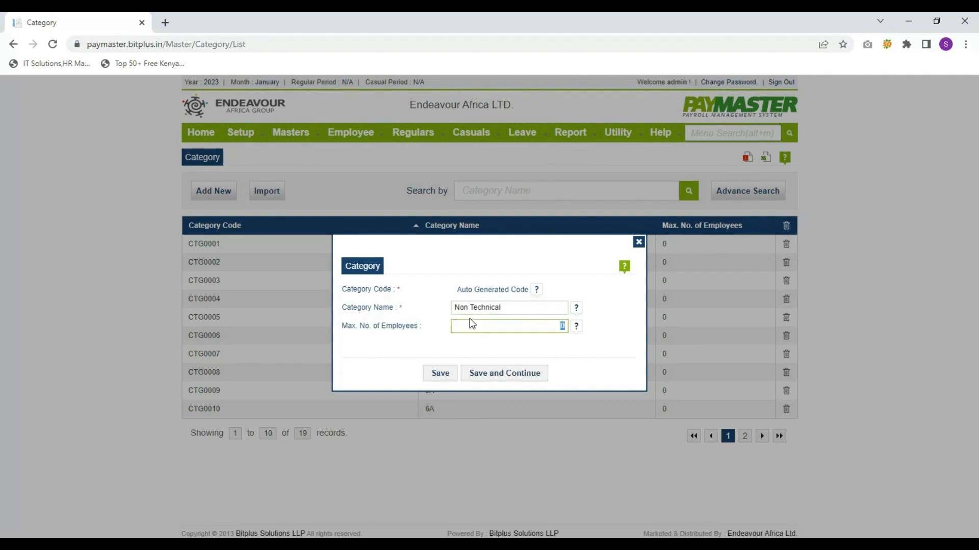
{"action": "type", "text": "100"}
{"action": "left_click", "coordinate": [439, 373]}
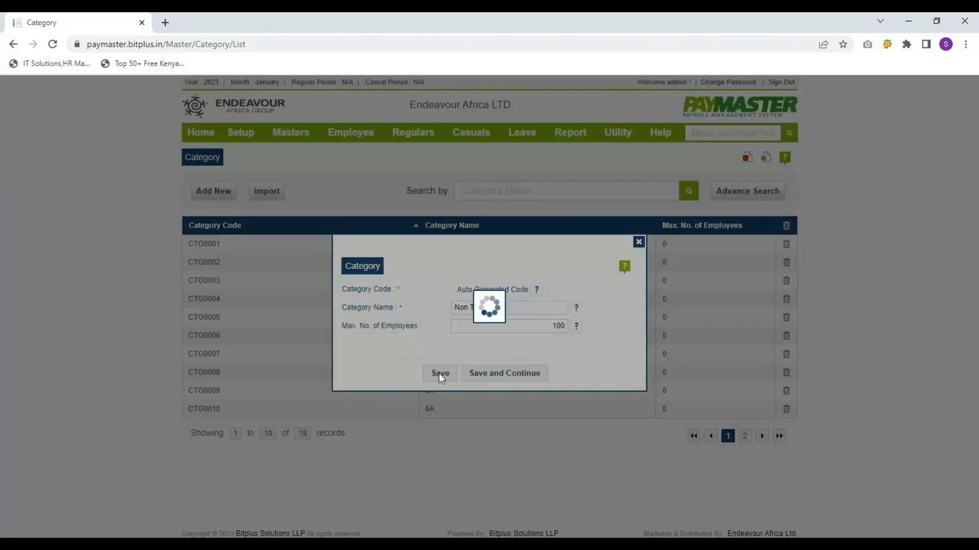
Start a Daily wage rate entry, then close the form without saving it
{"action": "mouse_move", "coordinate": [299, 119]}
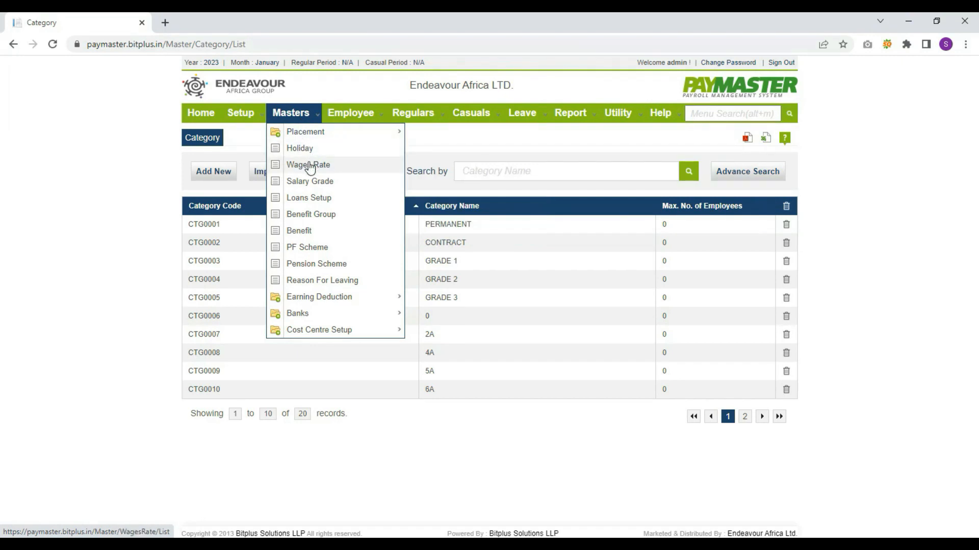
{"action": "left_click", "coordinate": [309, 165]}
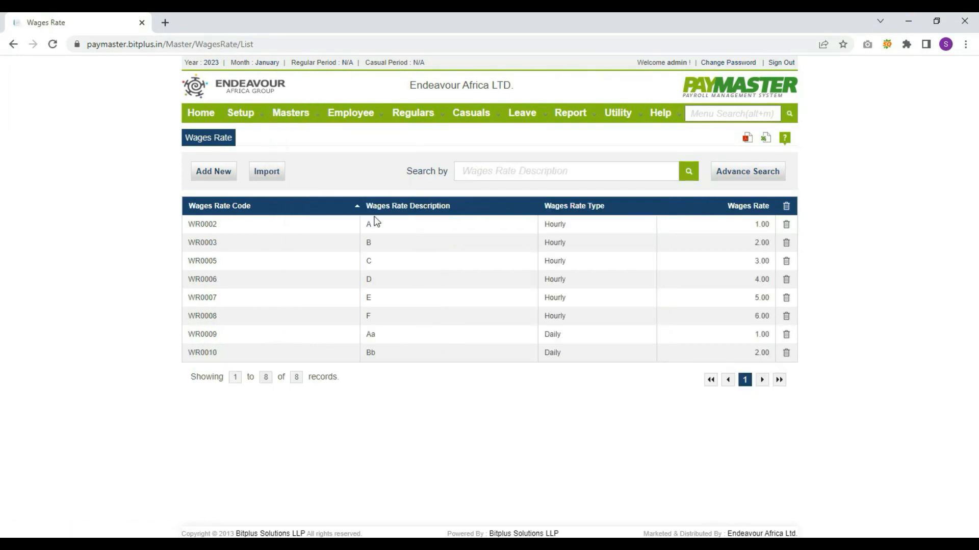
{"action": "left_click", "coordinate": [213, 173]}
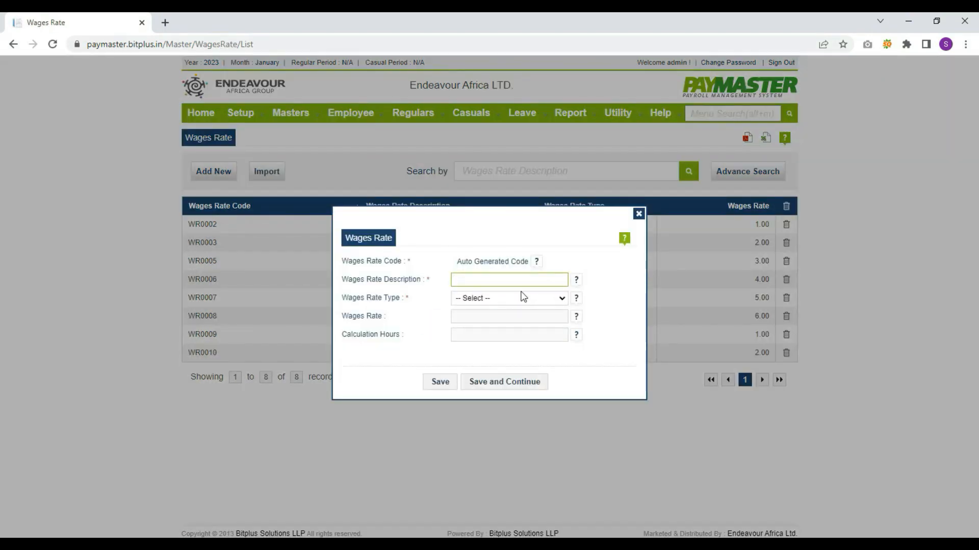
{"action": "left_click", "coordinate": [497, 299]}
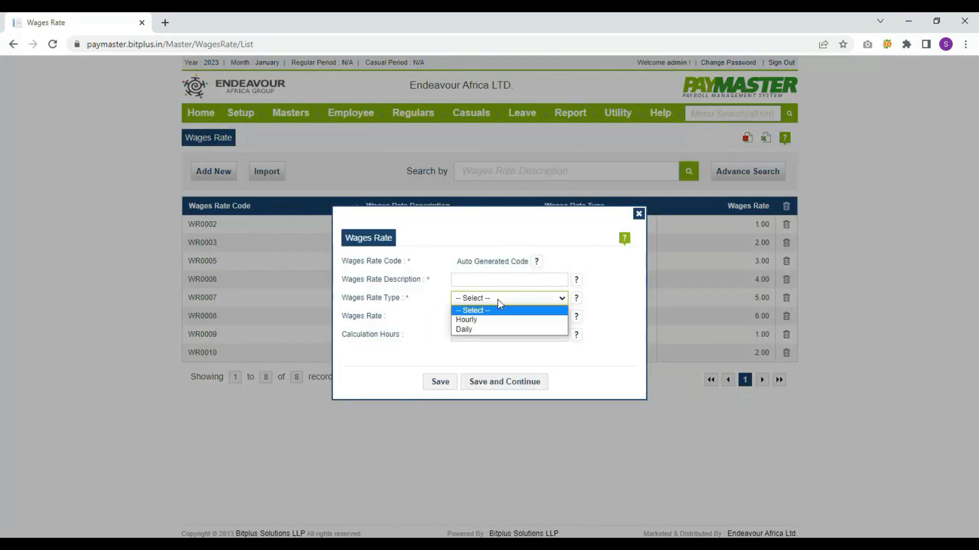
{"action": "left_click", "coordinate": [499, 329]}
{"action": "key", "text": "Tab"}
{"action": "key", "text": "Tab"}
{"action": "key", "text": "Tab"}
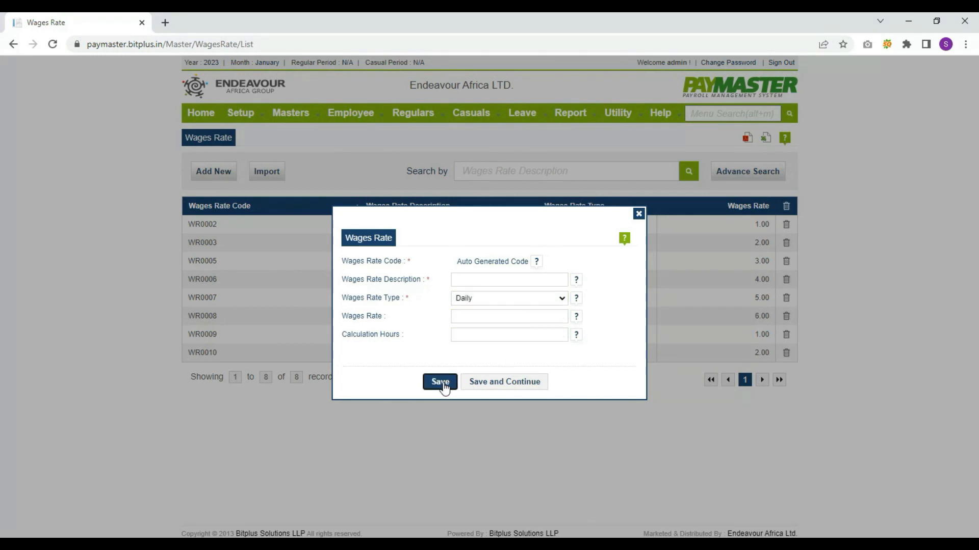
{"action": "left_click", "coordinate": [440, 382]}
Start a new salary grade, make it Yearly and edit its basic amount
{"action": "mouse_move", "coordinate": [295, 113]}
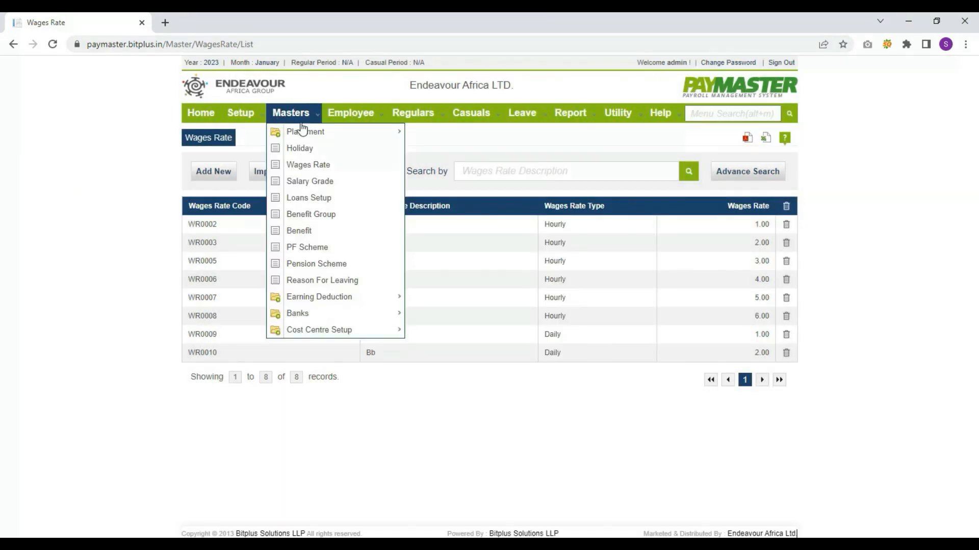
{"action": "left_click", "coordinate": [310, 182]}
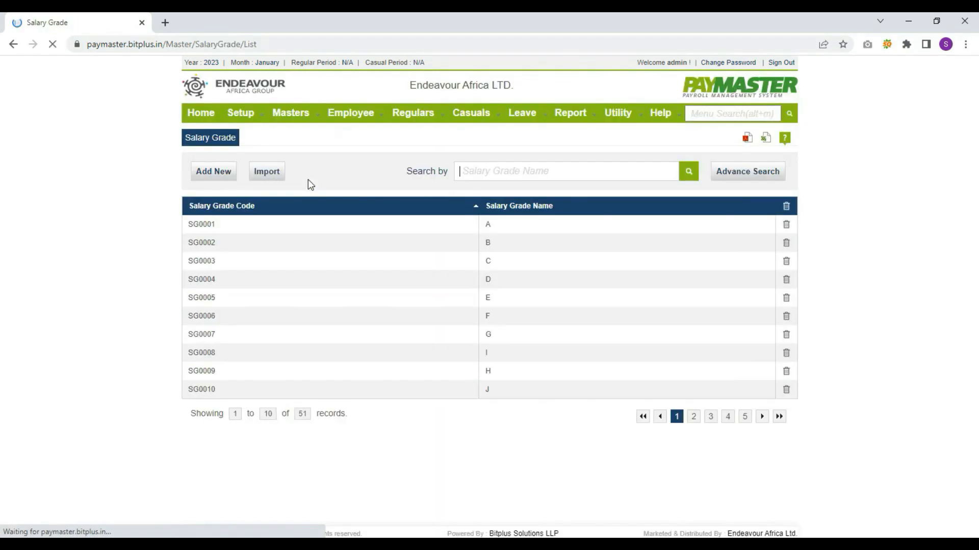
{"action": "left_click", "coordinate": [213, 171]}
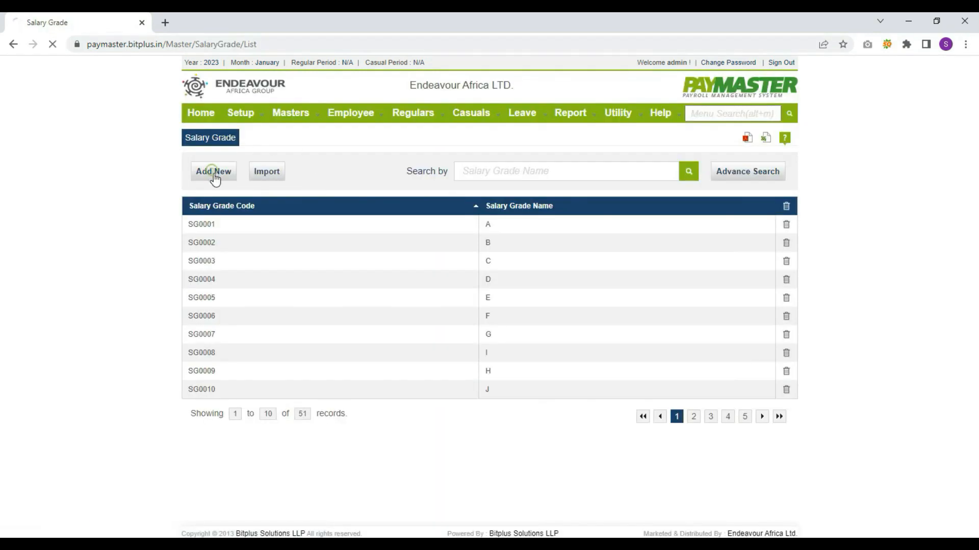
{"action": "left_click", "coordinate": [335, 187]}
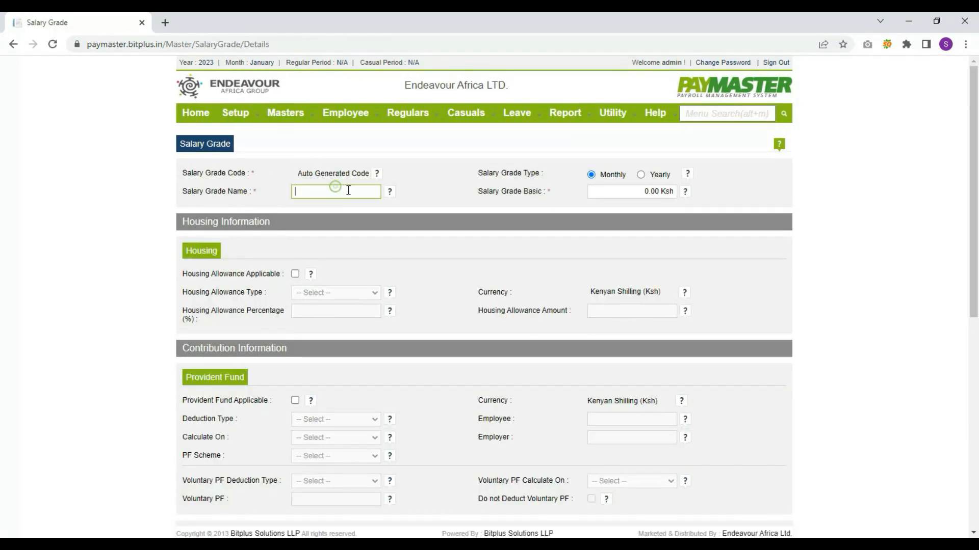
{"action": "key", "text": "Tab"}
{"action": "left_click", "coordinate": [641, 174]}
{"action": "left_click", "coordinate": [640, 187]}
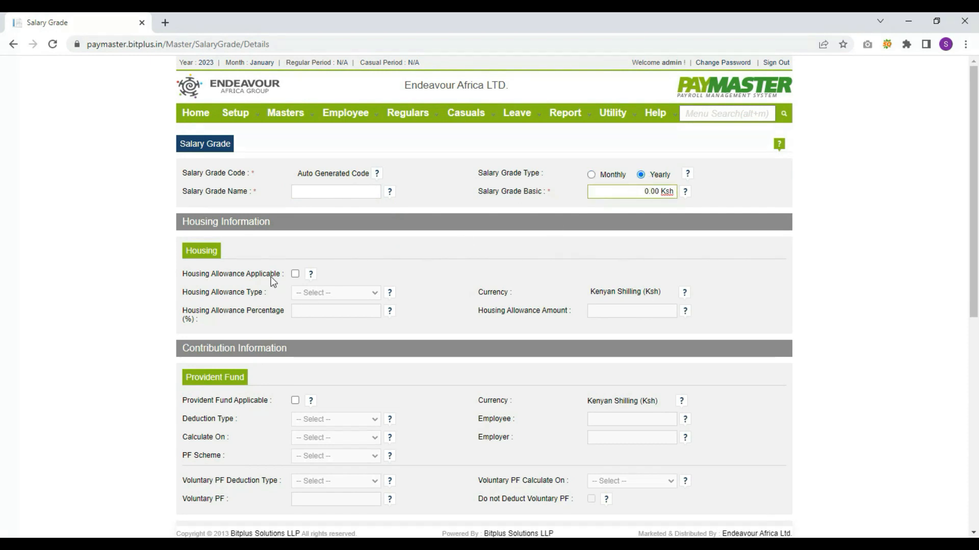
Mark housing allowance, provident fund and pension applicable, save the grade, then bring up Loans Setup
{"action": "left_click", "coordinate": [295, 274]}
{"action": "scroll", "coordinate": [379, 267], "scroll_direction": "down", "scroll_amount": 2}
{"action": "left_click", "coordinate": [293, 281]}
{"action": "scroll", "coordinate": [335, 277], "scroll_direction": "down", "scroll_amount": 4}
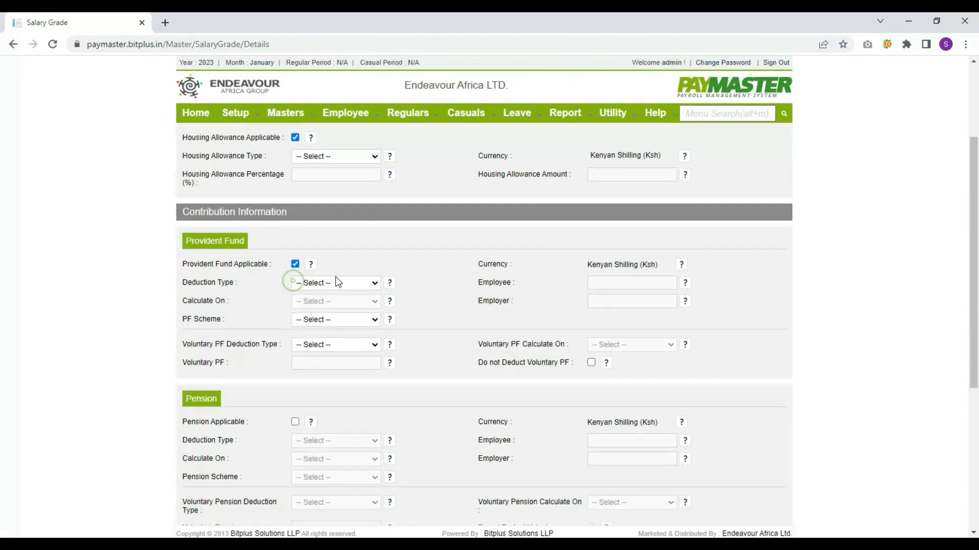
{"action": "left_click", "coordinate": [295, 253]}
{"action": "scroll", "coordinate": [345, 260], "scroll_direction": "down", "scroll_amount": 2}
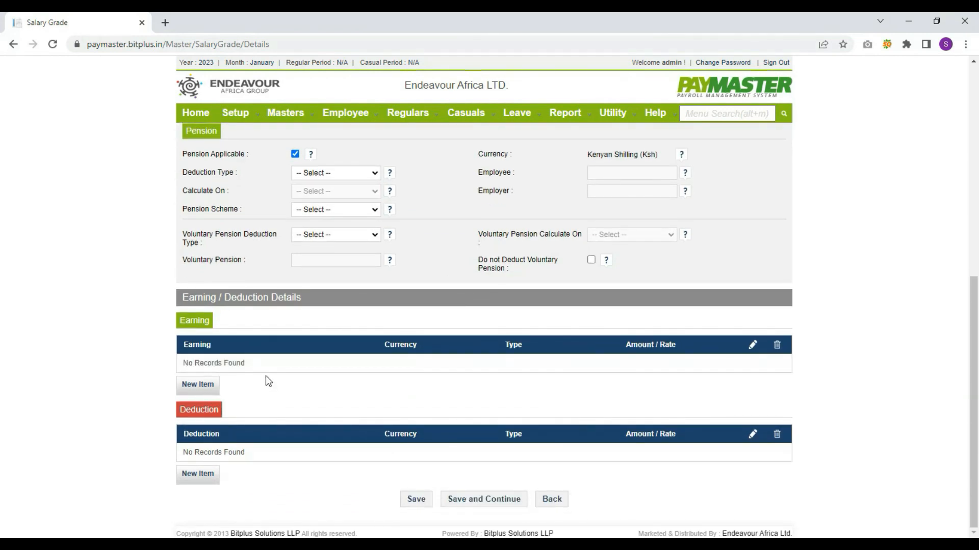
{"action": "left_click", "coordinate": [416, 499]}
{"action": "mouse_move", "coordinate": [285, 112]}
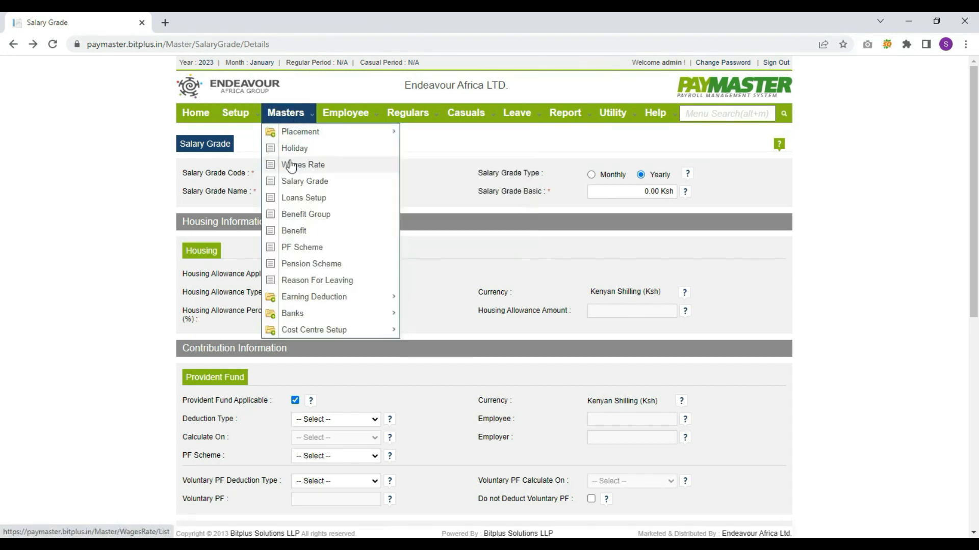
{"action": "left_click", "coordinate": [299, 204]}
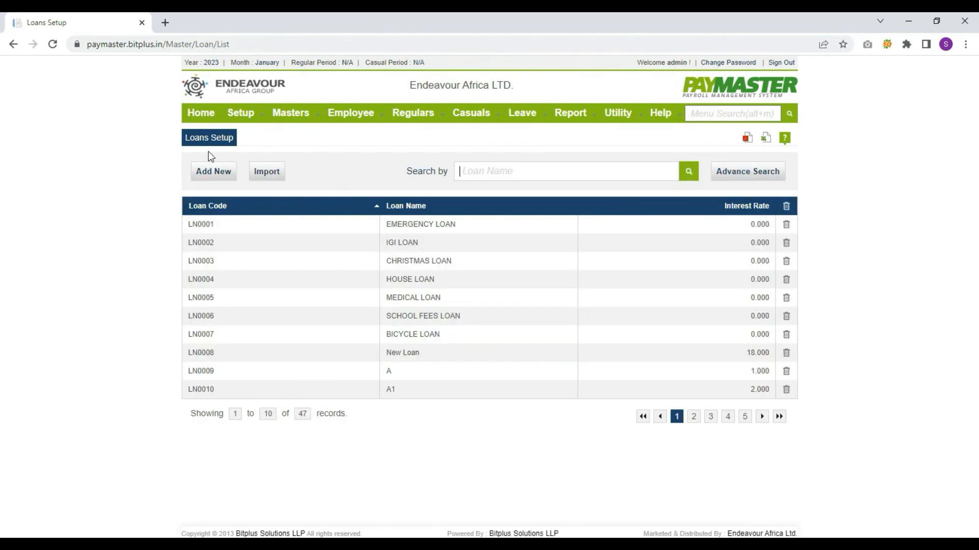
Start a trial loan type with Daily interest, leaving calculation basis and deduction unchanged, unsaved
{"action": "left_click", "coordinate": [218, 177]}
{"action": "key", "text": "Tab"}
{"action": "key", "text": "Tab"}
{"action": "key", "text": "Tab"}
{"action": "key", "text": "Tab"}
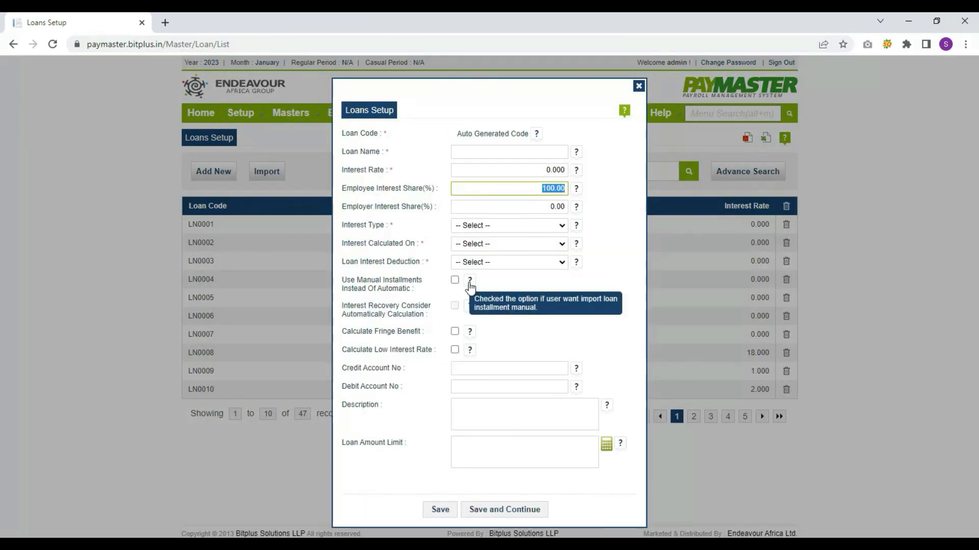
{"action": "left_click", "coordinate": [557, 225]}
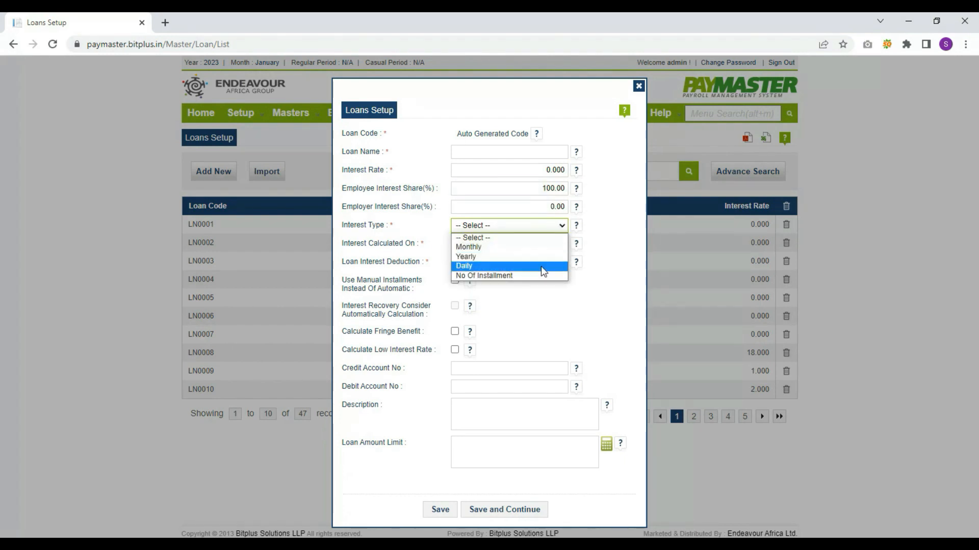
{"action": "left_click", "coordinate": [540, 266]}
{"action": "left_click", "coordinate": [558, 244]}
{"action": "left_click", "coordinate": [549, 300]}
{"action": "left_click", "coordinate": [546, 261]}
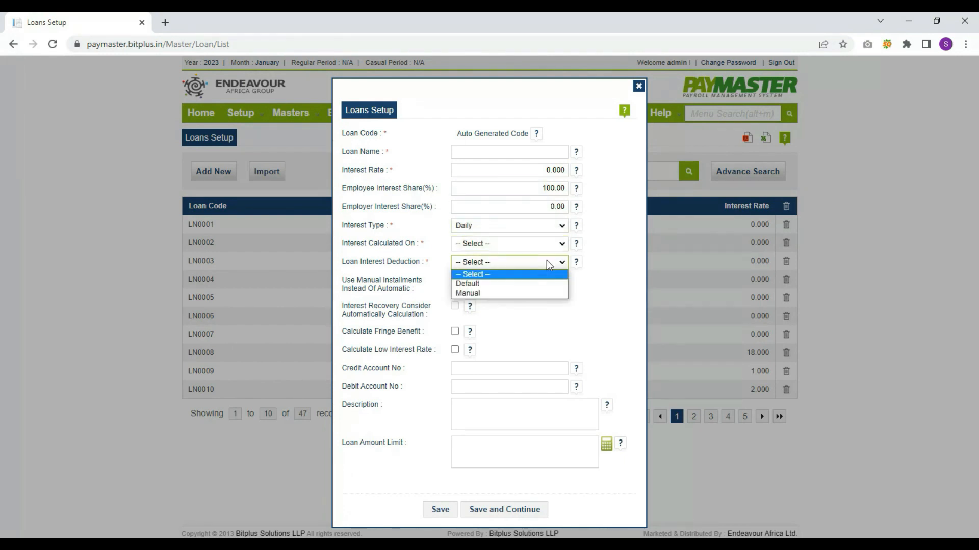
{"action": "left_click", "coordinate": [560, 305]}
{"action": "key", "text": "Tab"}
{"action": "key", "text": "Tab"}
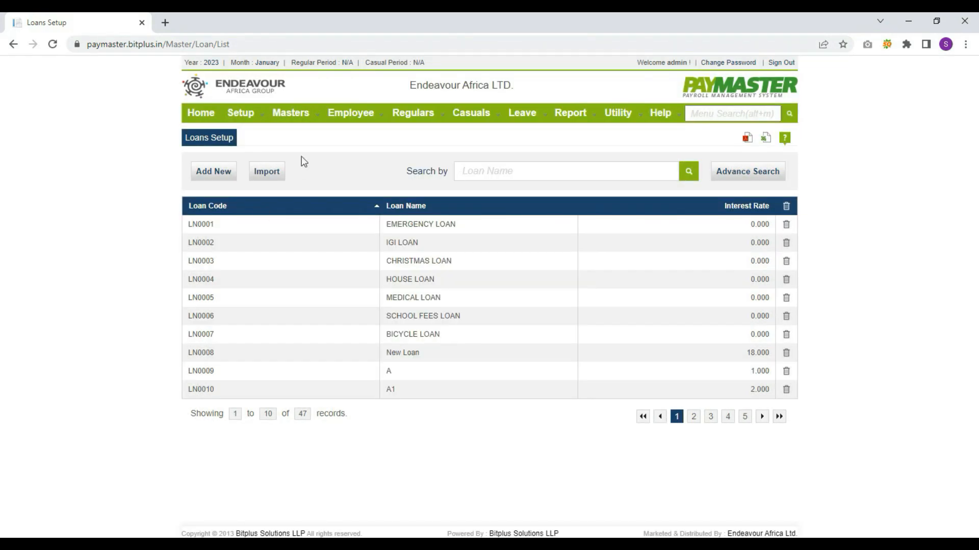
Open a new benefit group entry and close it without saving
{"action": "mouse_move", "coordinate": [317, 119]}
{"action": "left_click", "coordinate": [311, 214]}
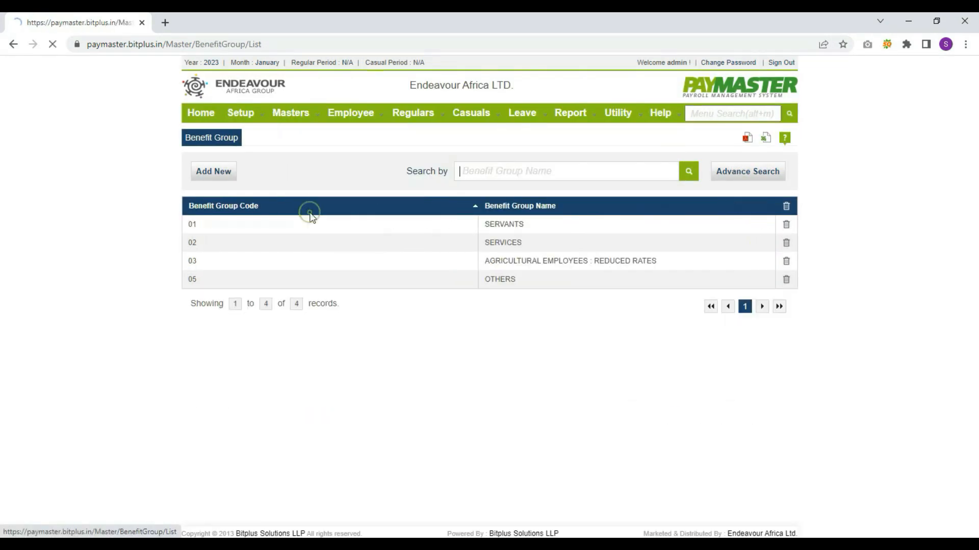
{"action": "left_click", "coordinate": [228, 184]}
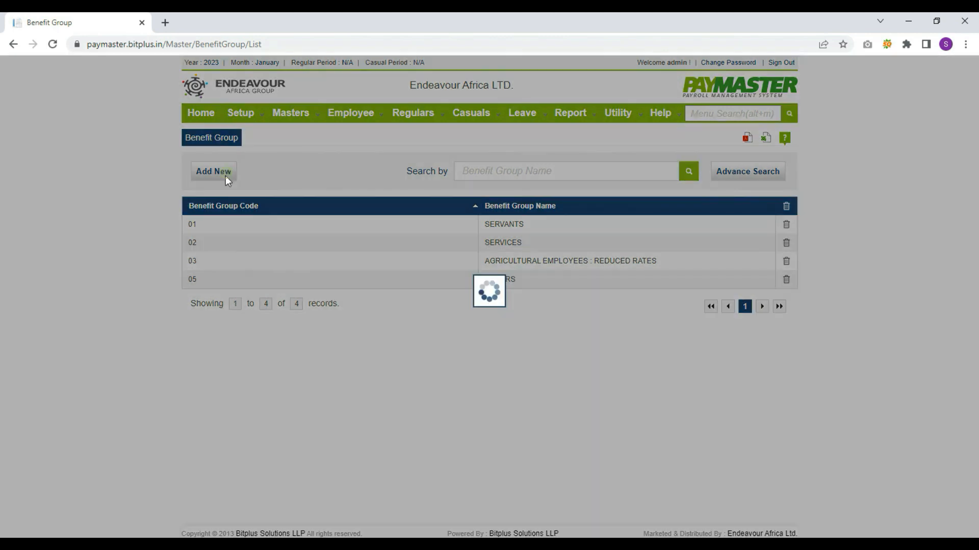
{"action": "key", "text": "Tab"}
{"action": "key", "text": "Tab"}
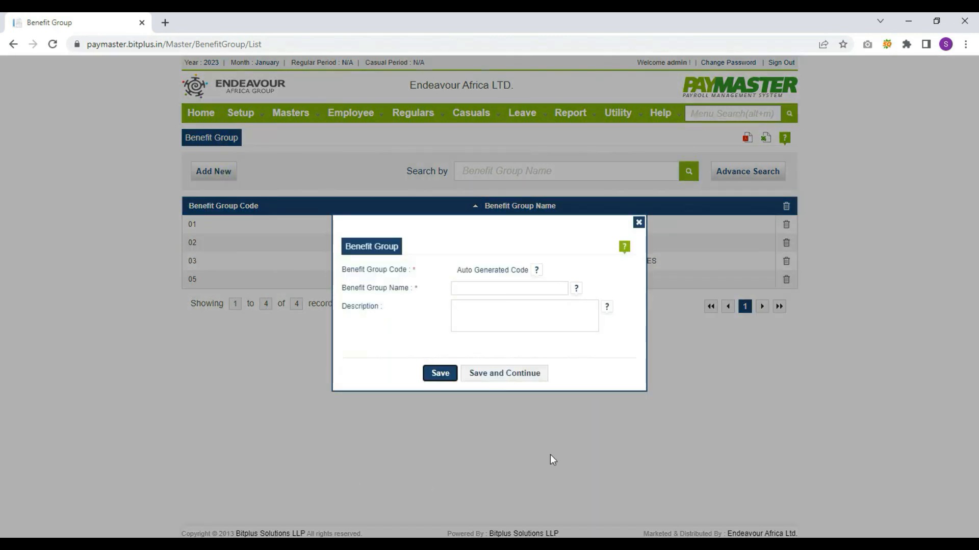
{"action": "left_click", "coordinate": [442, 377]}
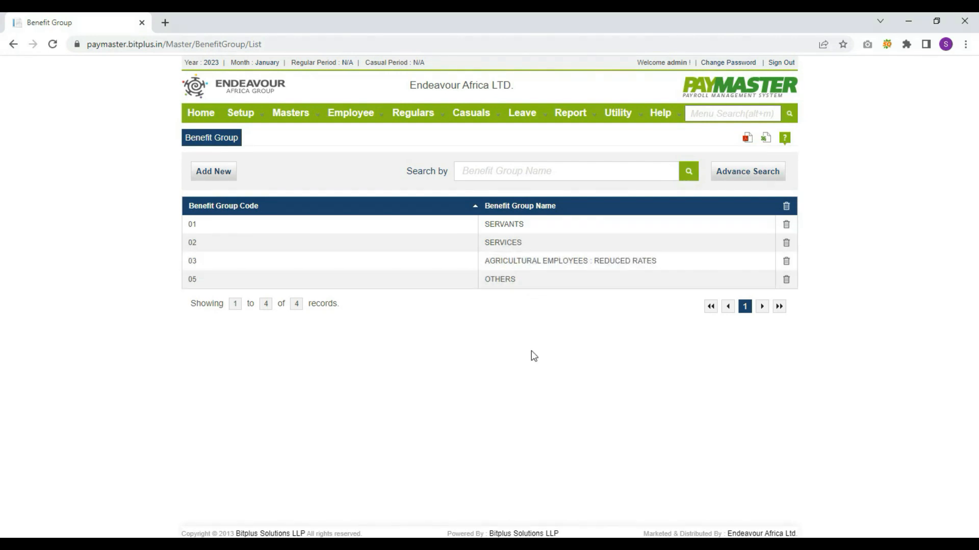
Bring up the Benefit list, scroll across the table and move to page 2
{"action": "mouse_move", "coordinate": [293, 122]}
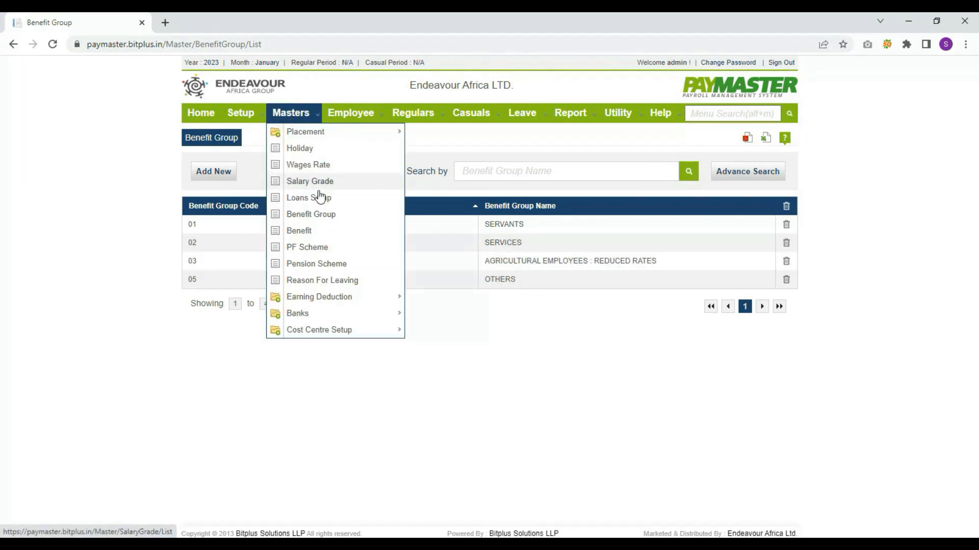
{"action": "left_click", "coordinate": [298, 238]}
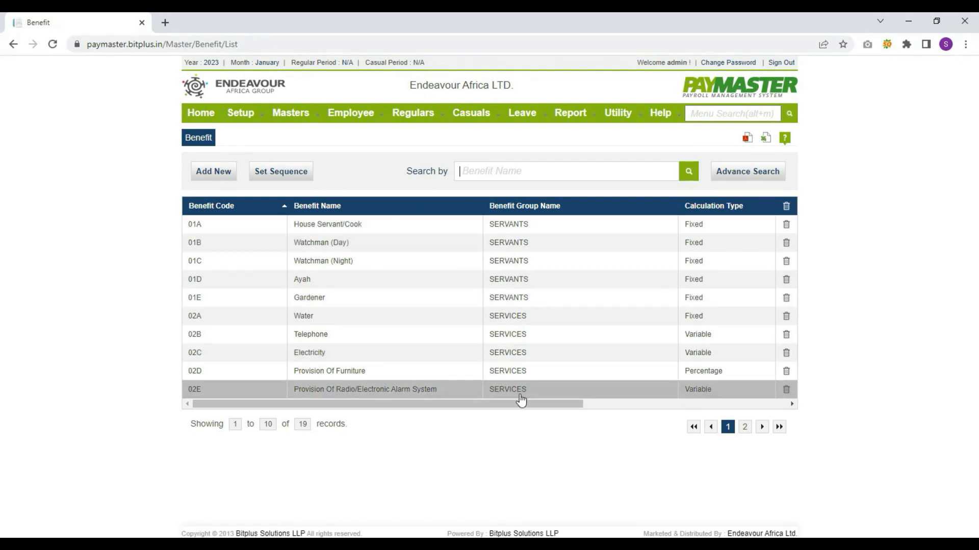
{"action": "left_click_drag", "start_coordinate": [521, 403], "coordinate": [751, 397]}
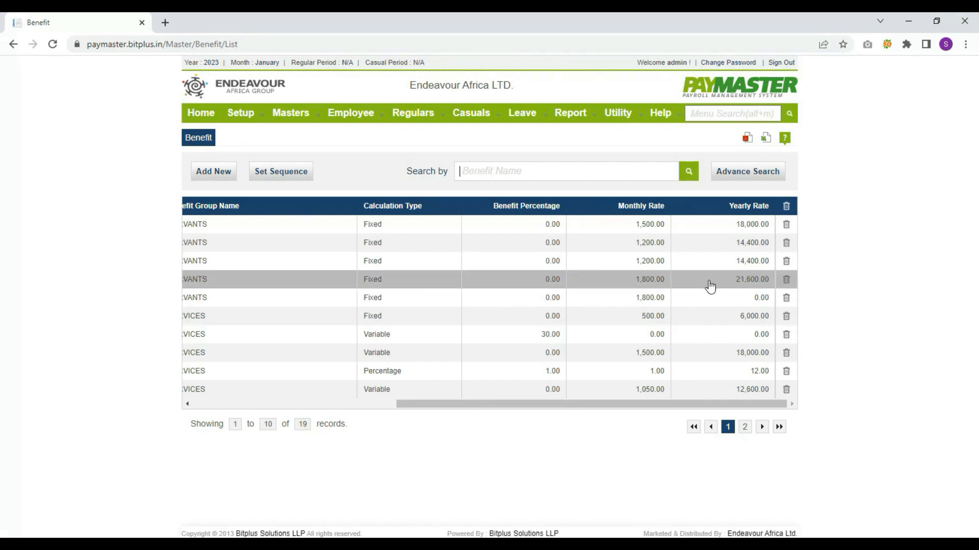
{"action": "left_click_drag", "start_coordinate": [598, 406], "coordinate": [287, 414]}
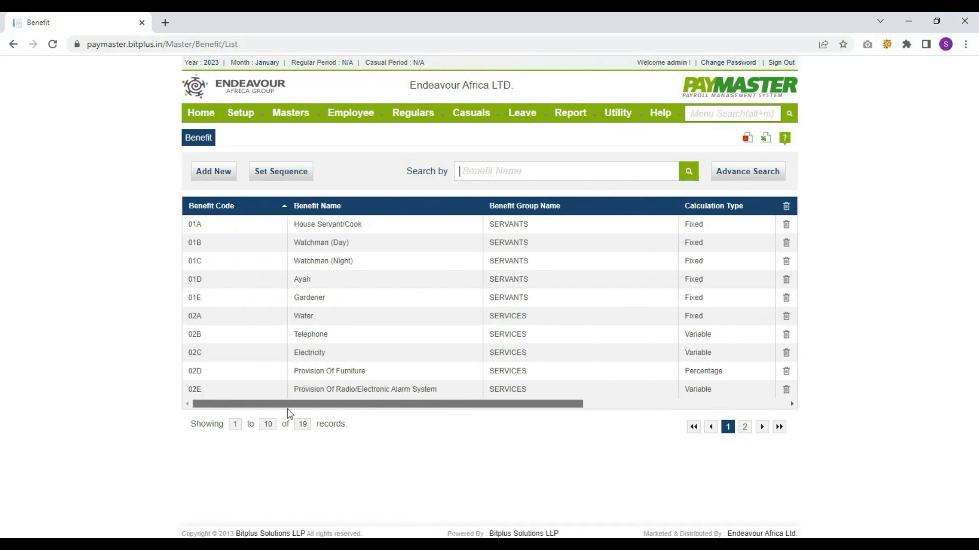
{"action": "left_click", "coordinate": [762, 426]}
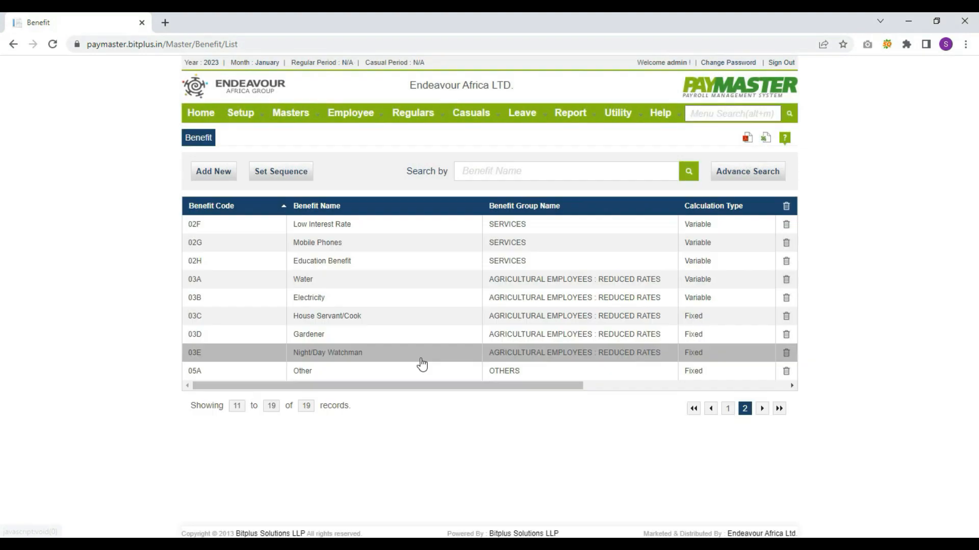
Start a new benefit assigned to the SERVICES group and attempt to save it
{"action": "left_click", "coordinate": [212, 170]}
{"action": "key", "text": "Tab"}
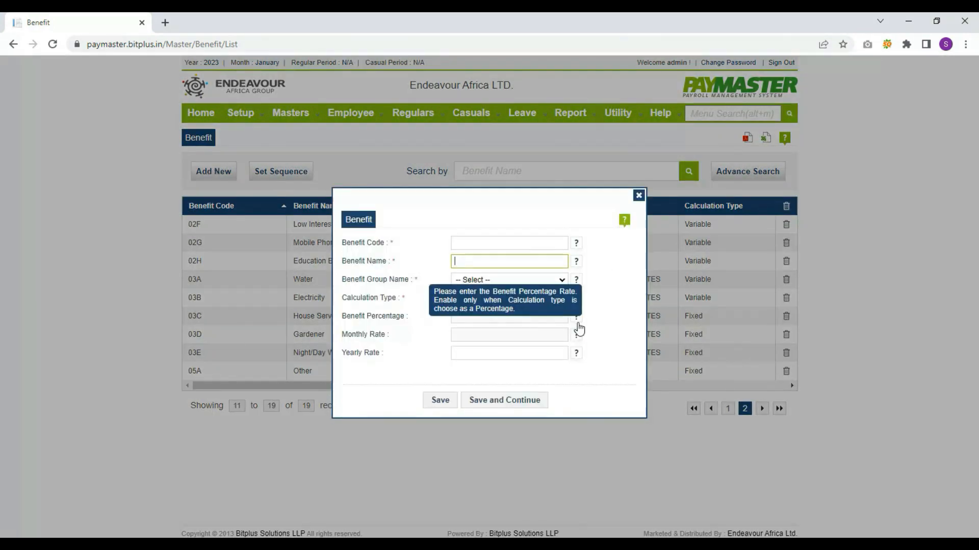
{"action": "key", "text": "Tab"}
{"action": "left_click", "coordinate": [531, 280]}
{"action": "left_click", "coordinate": [534, 329]}
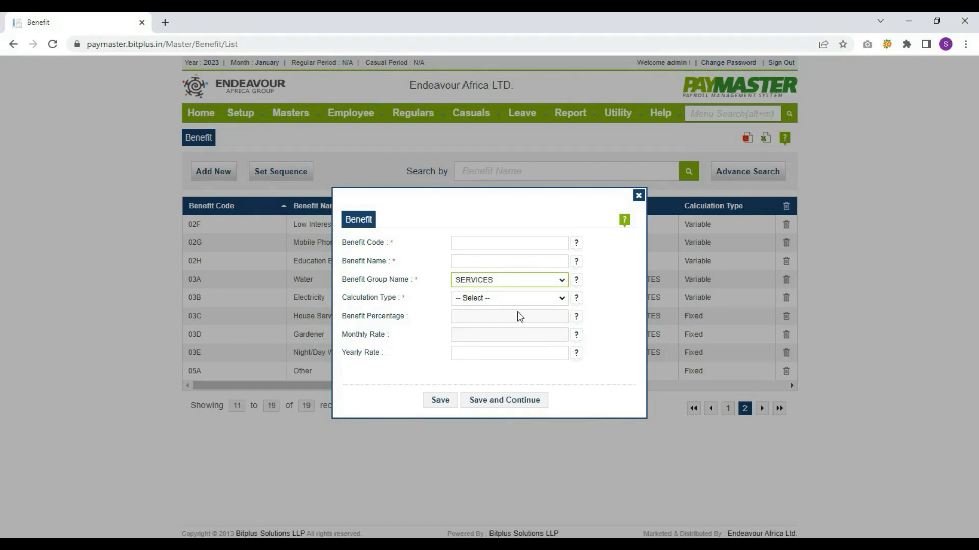
{"action": "left_click", "coordinate": [515, 298]}
{"action": "left_click", "coordinate": [538, 376]}
{"action": "key", "text": "Tab"}
{"action": "key", "text": "Tab"}
{"action": "key", "text": "Tab"}
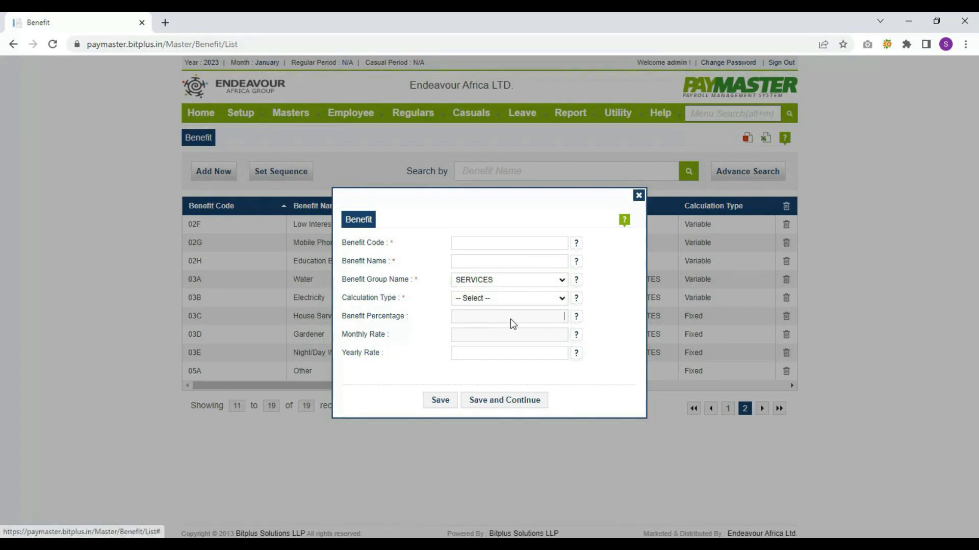
{"action": "left_click", "coordinate": [440, 401]}
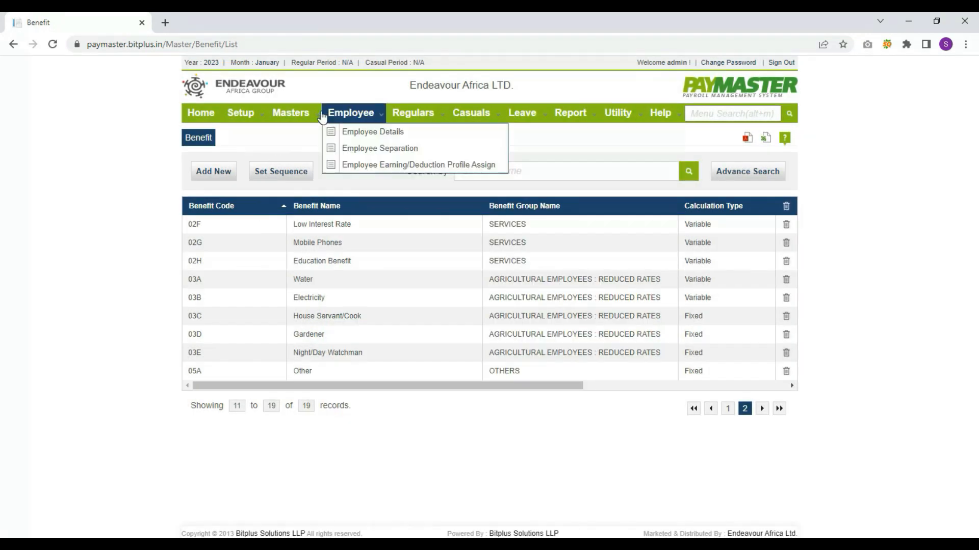
Step through a new PF scheme's short name, name and description, then close the form
{"action": "mouse_move", "coordinate": [291, 113]}
{"action": "left_click", "coordinate": [304, 247]}
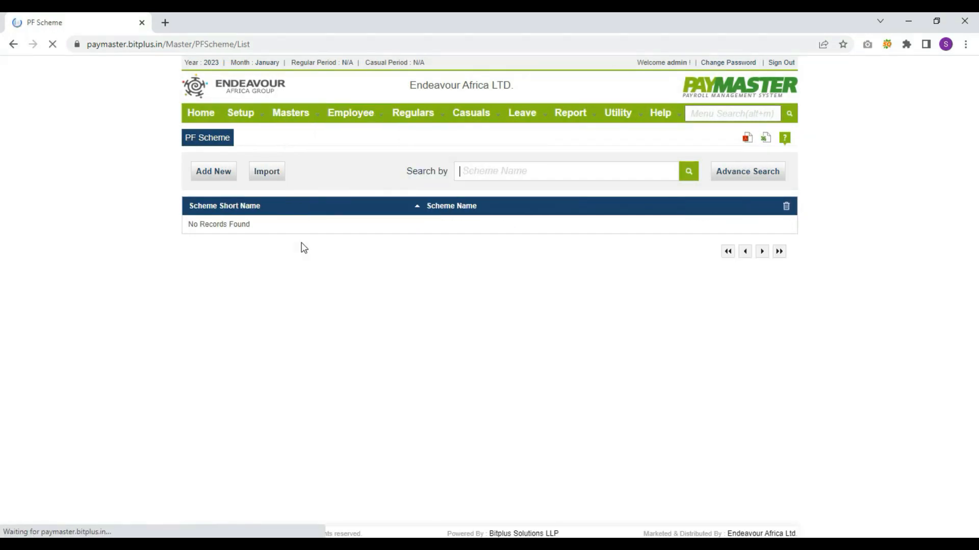
{"action": "left_click", "coordinate": [212, 174]}
{"action": "key", "text": "Tab"}
{"action": "key", "text": "Tab"}
{"action": "key", "text": "Tab"}
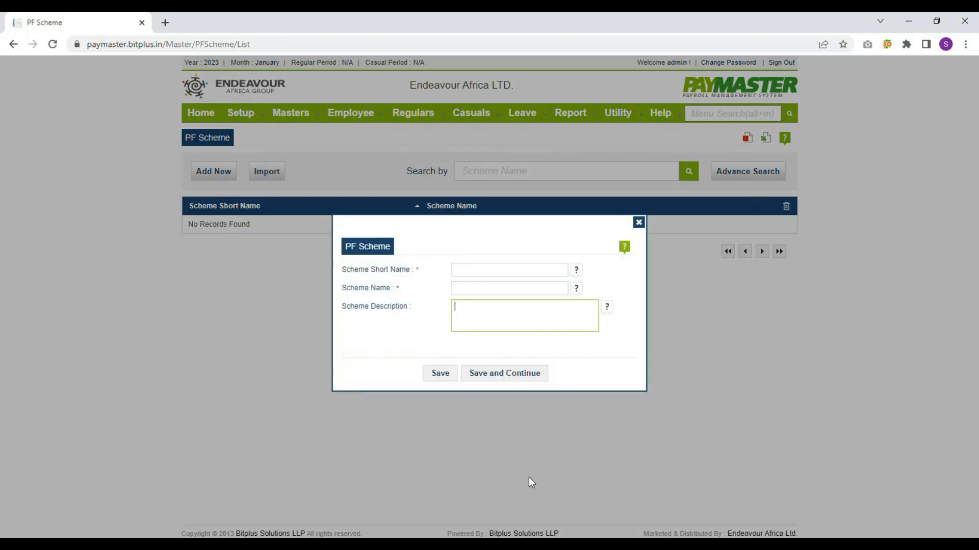
{"action": "left_click", "coordinate": [482, 276]}
{"action": "left_click", "coordinate": [488, 286]}
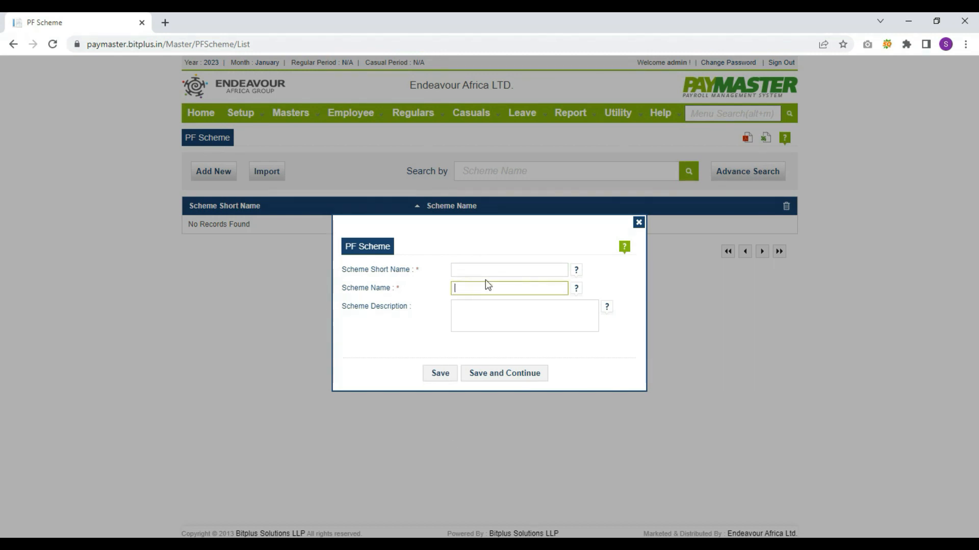
{"action": "left_click", "coordinate": [461, 322]}
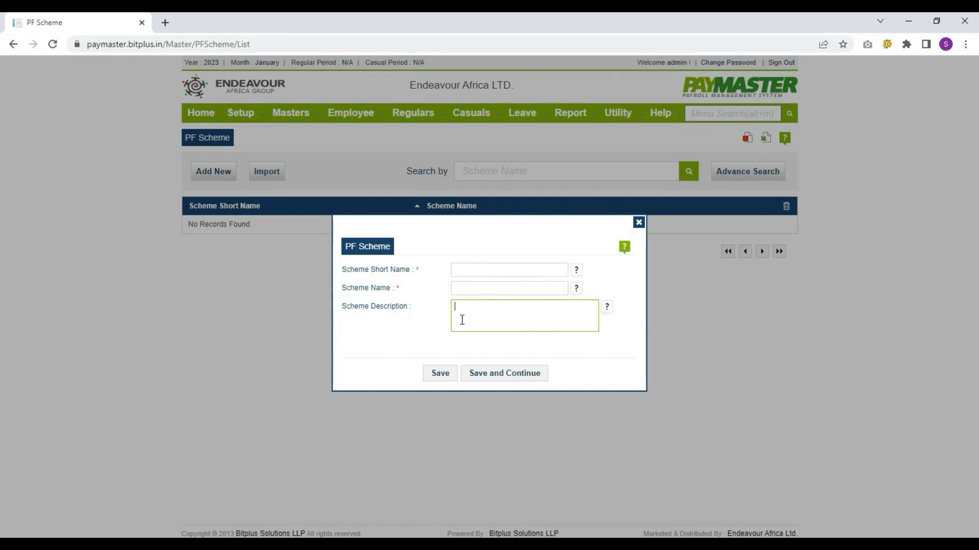
{"action": "left_click", "coordinate": [433, 377]}
Start a new pension scheme with bank BANK OF AFRICA and branch Bank Of Africa Ltd
{"action": "mouse_move", "coordinate": [296, 122]}
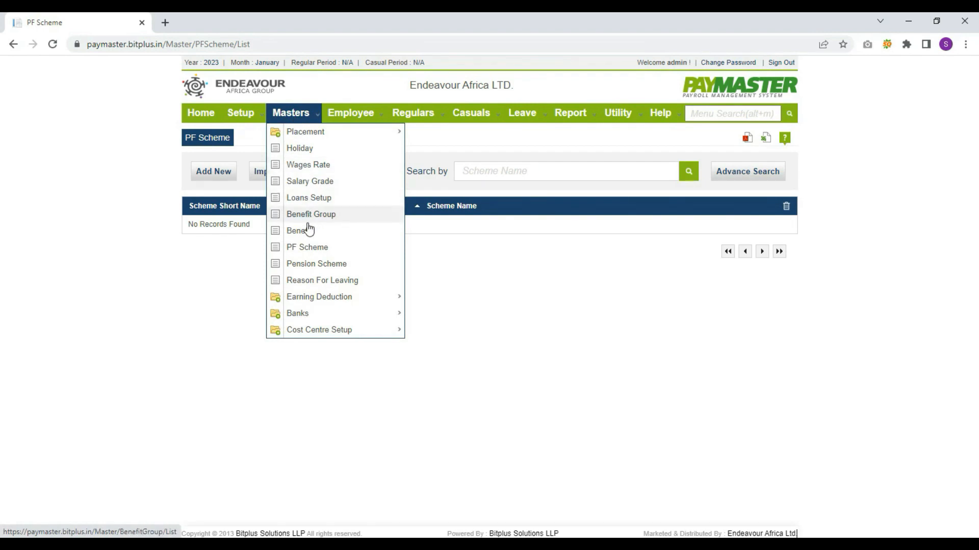
{"action": "left_click", "coordinate": [310, 265]}
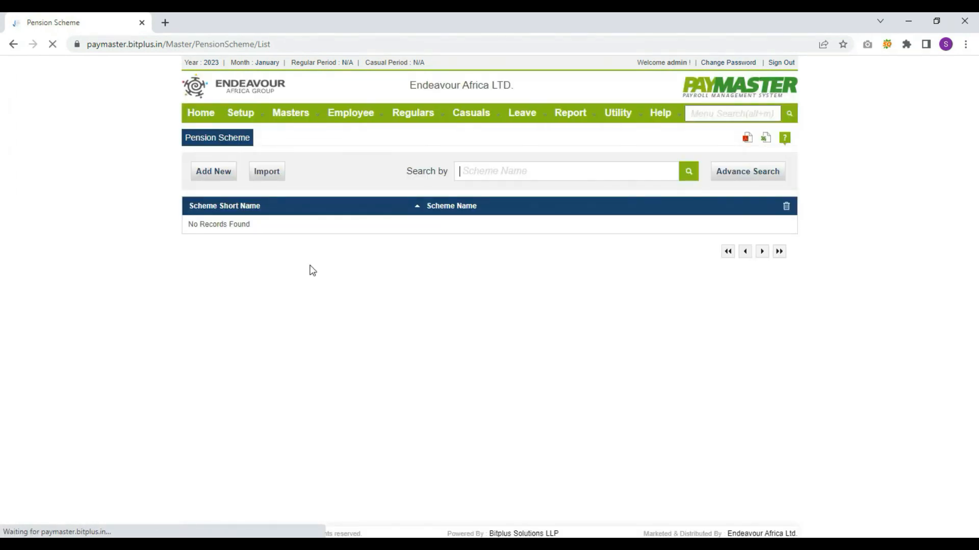
{"action": "left_click", "coordinate": [194, 174]}
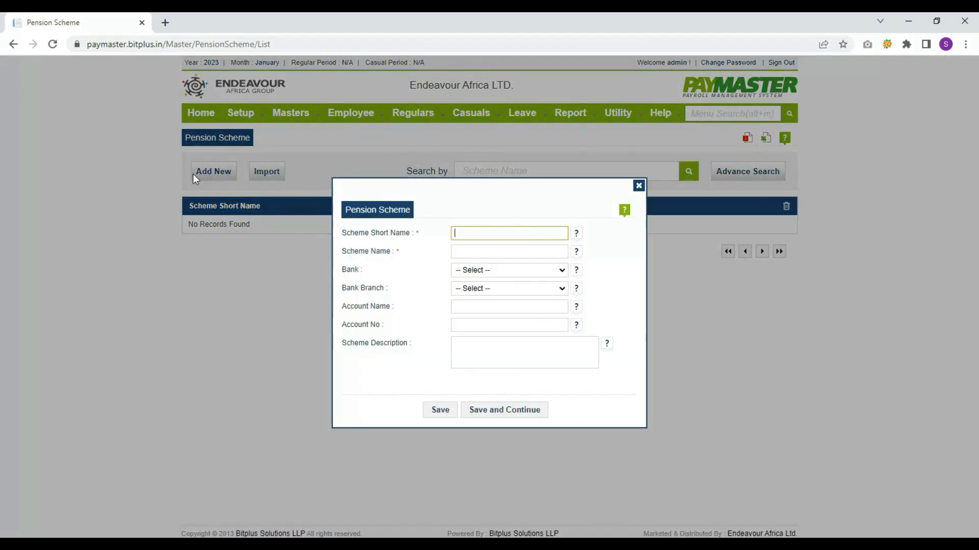
{"action": "key", "text": "Tab"}
{"action": "key", "text": "Tab"}
{"action": "left_click", "coordinate": [464, 272]}
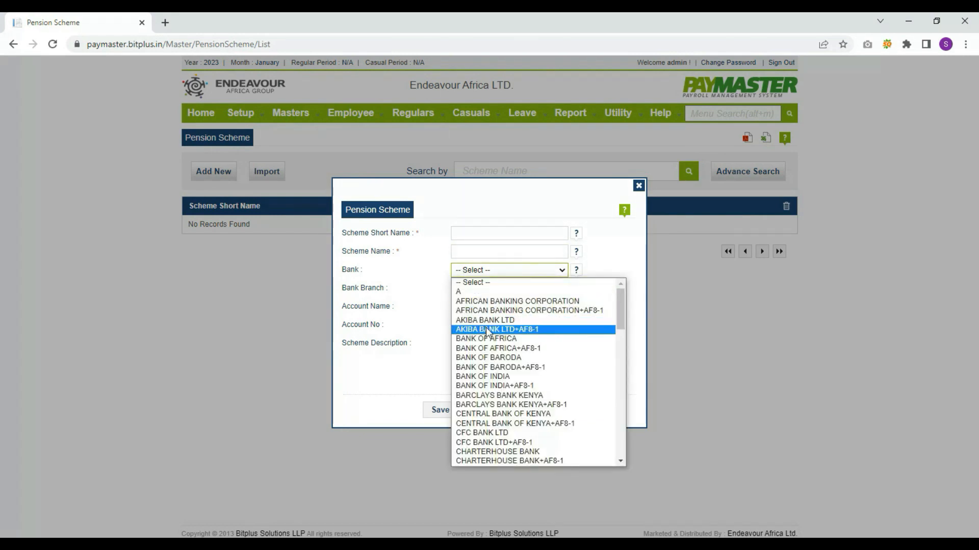
{"action": "left_click", "coordinate": [505, 339]}
{"action": "left_click", "coordinate": [499, 289]}
{"action": "left_click", "coordinate": [492, 310]}
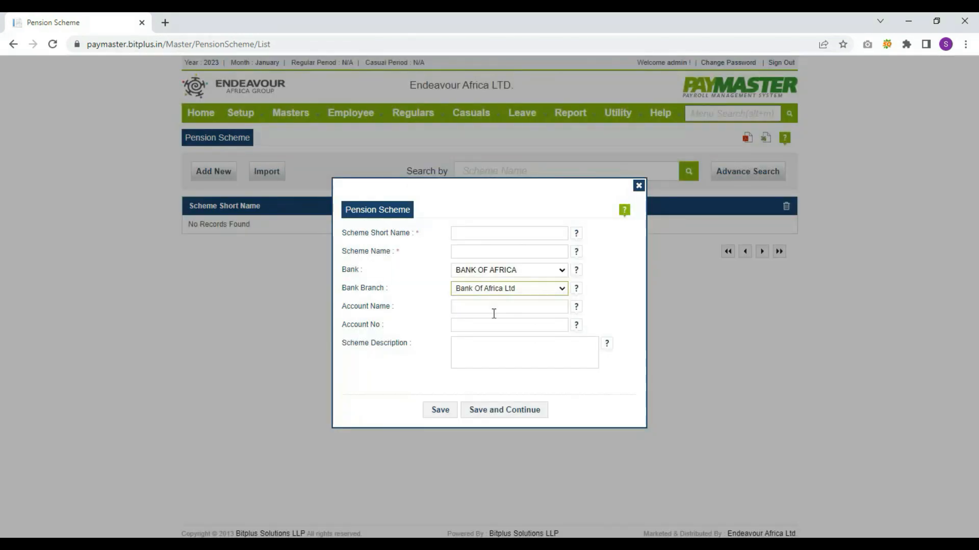
{"action": "key", "text": "Tab"}
{"action": "key", "text": "Tab"}
{"action": "key", "text": "Tab"}
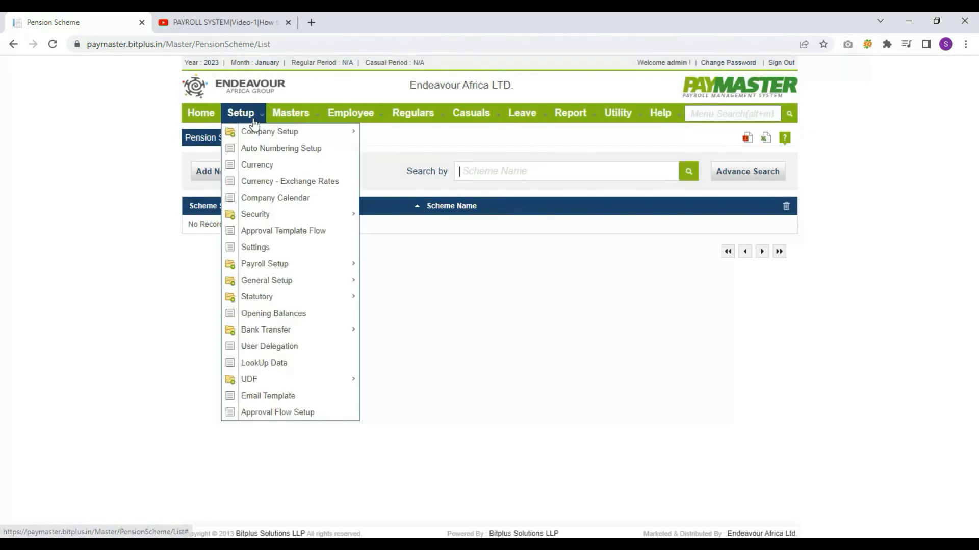
Start a new reason for leaving with Weeks gratuity calculation and tab through to Save
{"action": "mouse_move", "coordinate": [300, 118]}
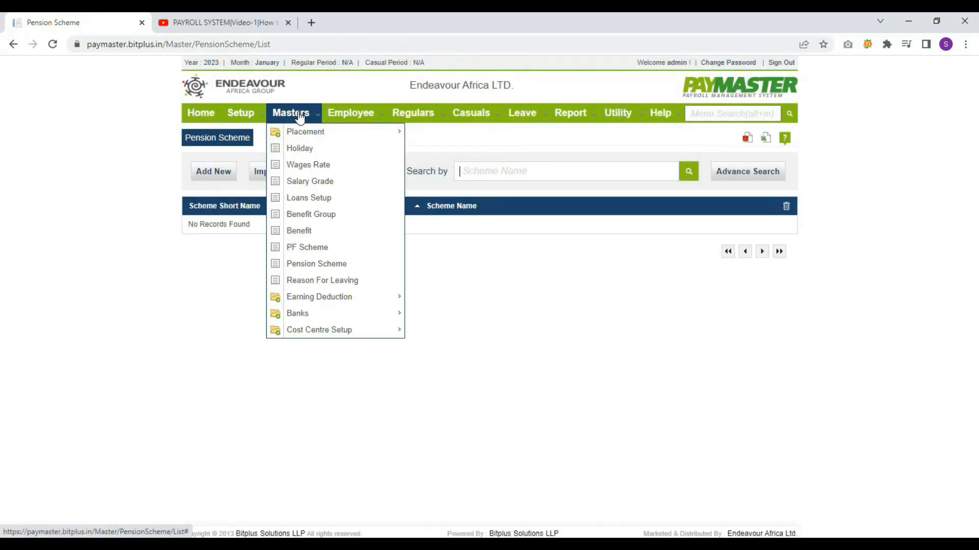
{"action": "left_click", "coordinate": [336, 282]}
{"action": "left_click", "coordinate": [225, 178]}
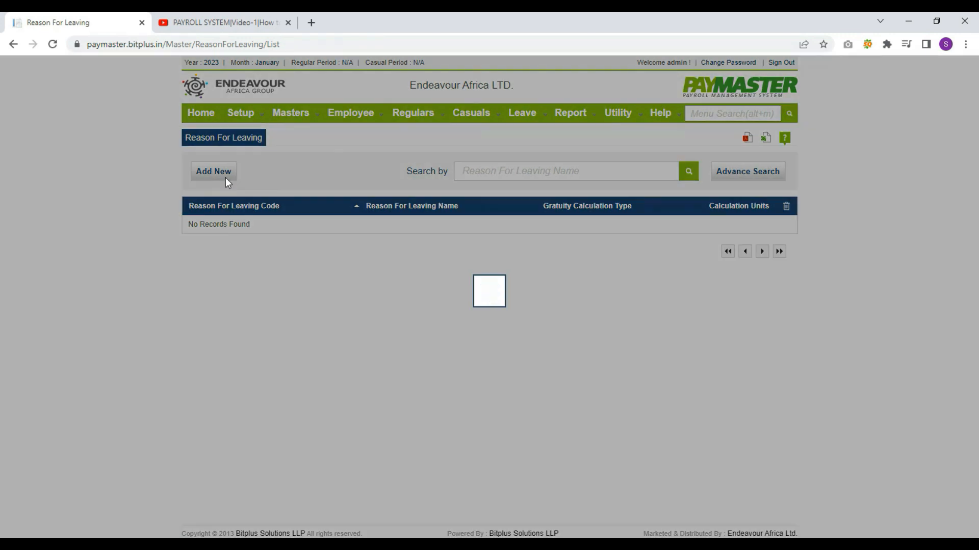
{"action": "key", "text": "Tab"}
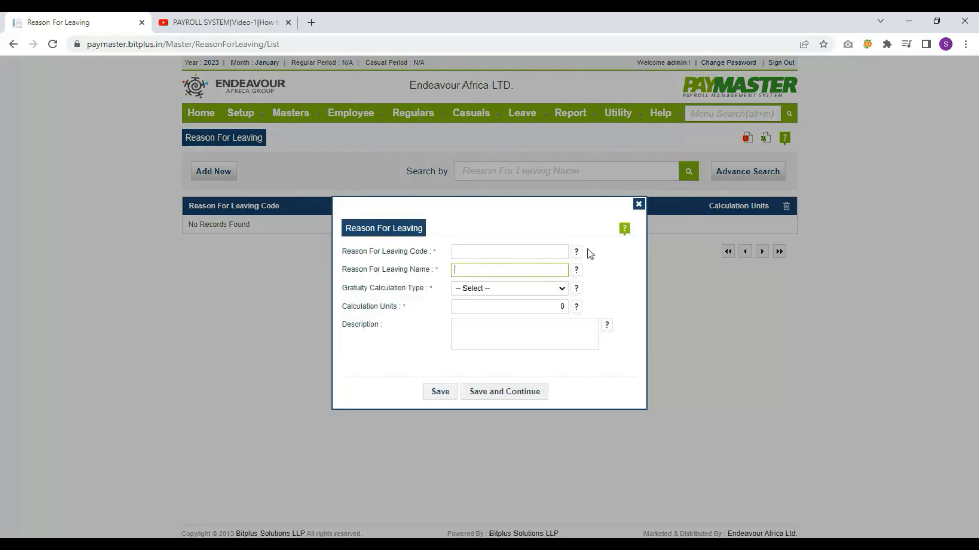
{"action": "left_click", "coordinate": [506, 289]}
{"action": "left_click", "coordinate": [506, 319]}
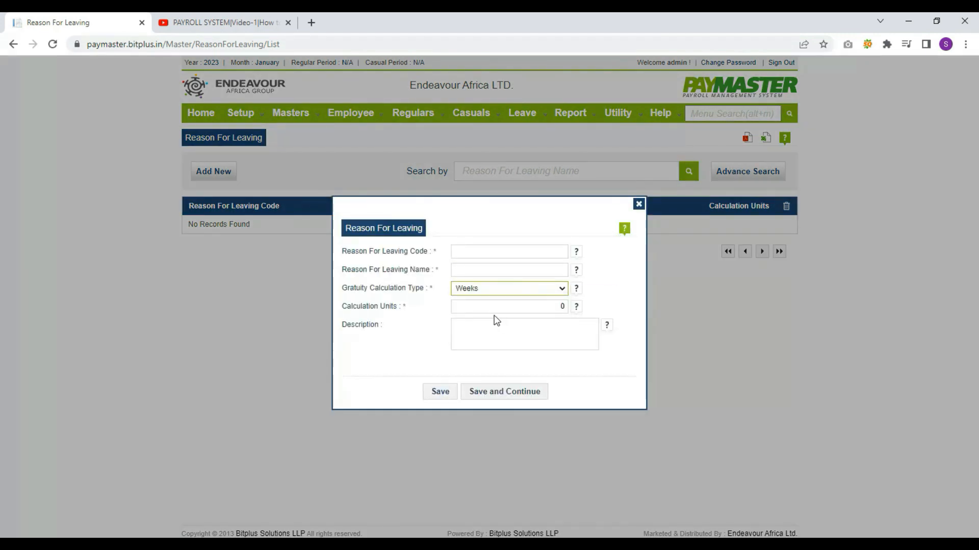
{"action": "key", "text": "Tab"}
{"action": "key", "text": "Tab"}
{"action": "key", "text": "Tab"}
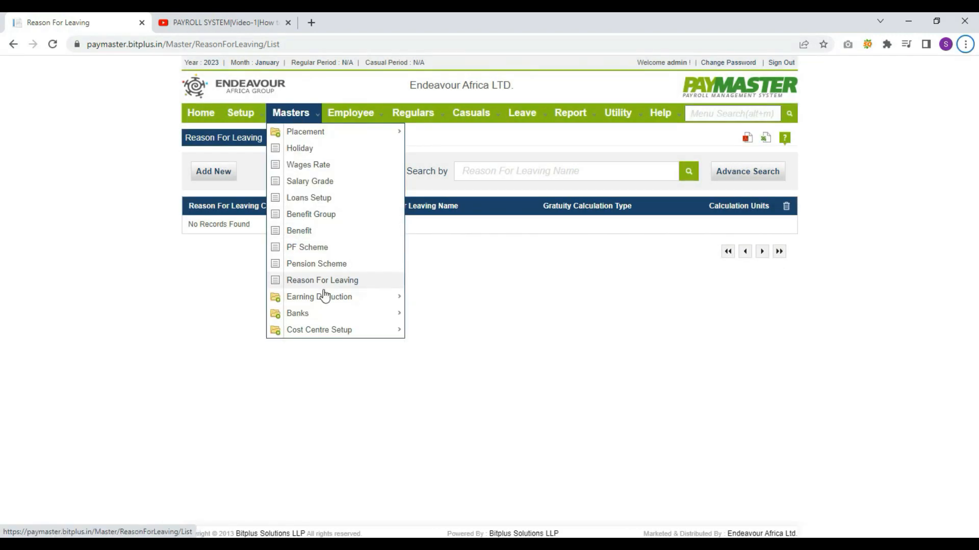
{"action": "mouse_move", "coordinate": [317, 312]}
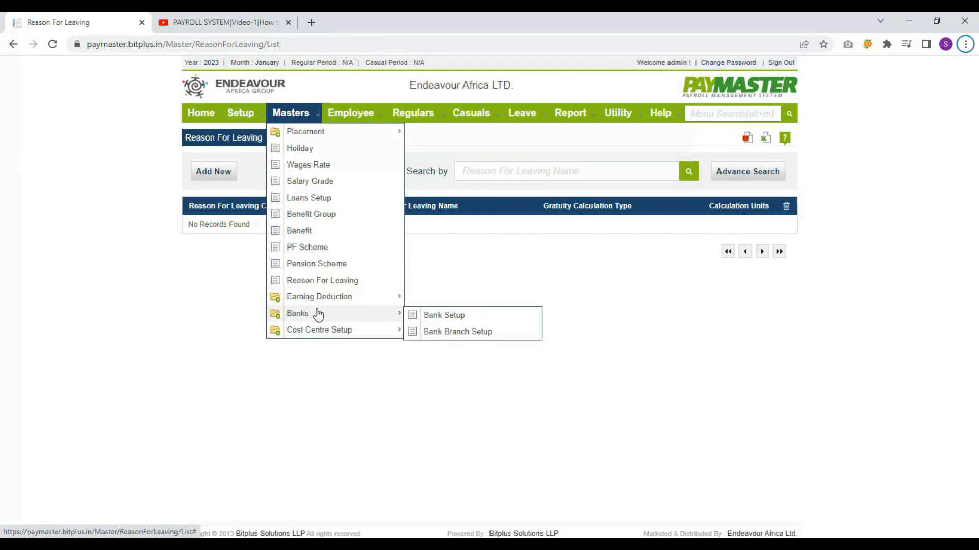
{"action": "left_click", "coordinate": [446, 321]}
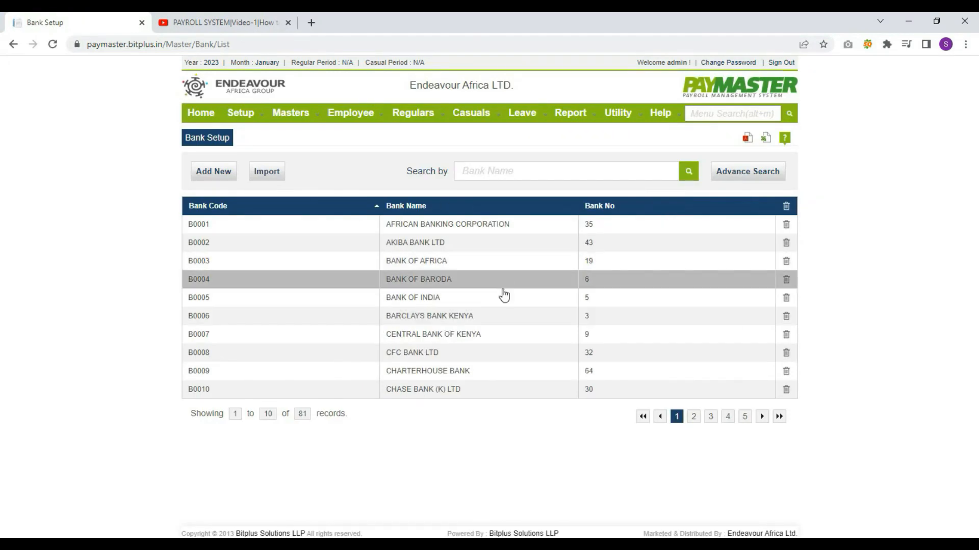
{"action": "left_click", "coordinate": [213, 175]}
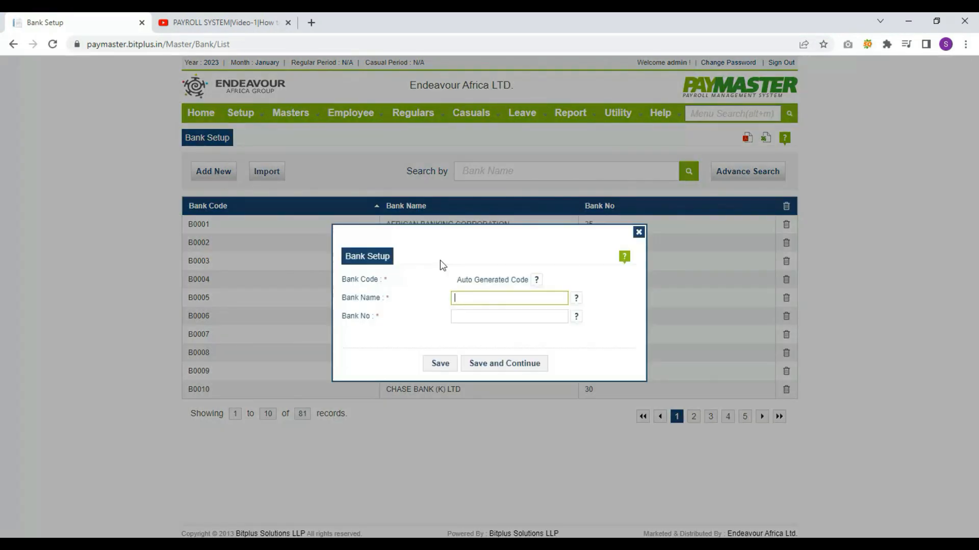
{"action": "key", "text": "Tab"}
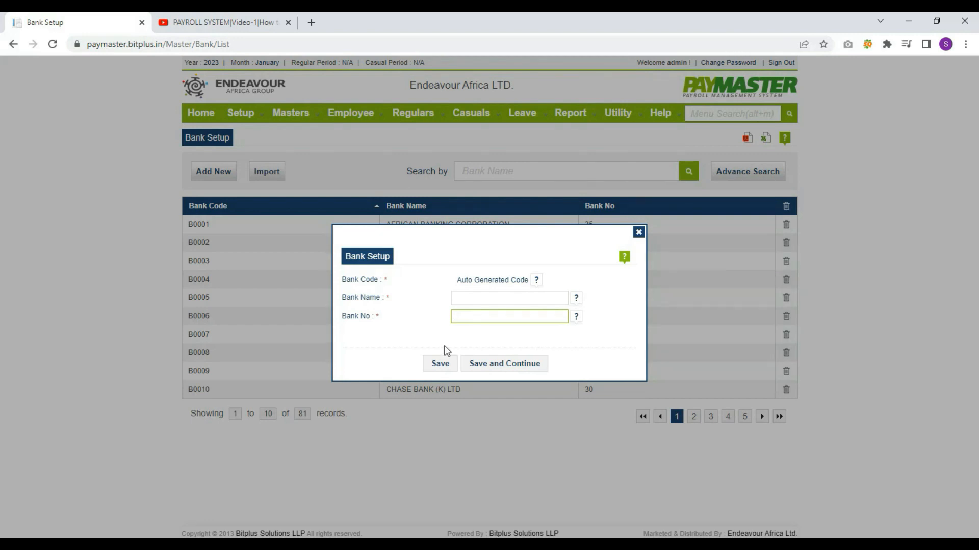
{"action": "left_click", "coordinate": [638, 232]}
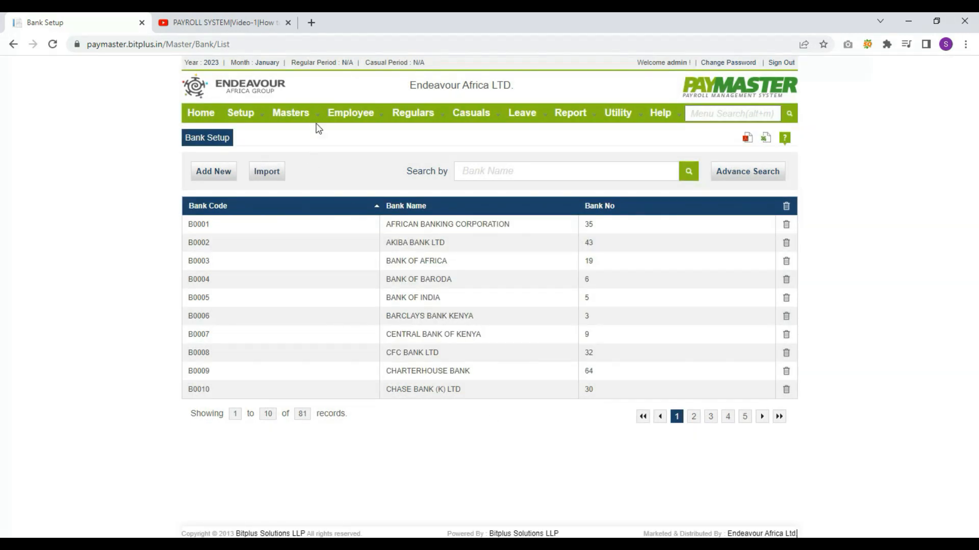
{"action": "mouse_move", "coordinate": [310, 116]}
{"action": "mouse_move", "coordinate": [321, 313]}
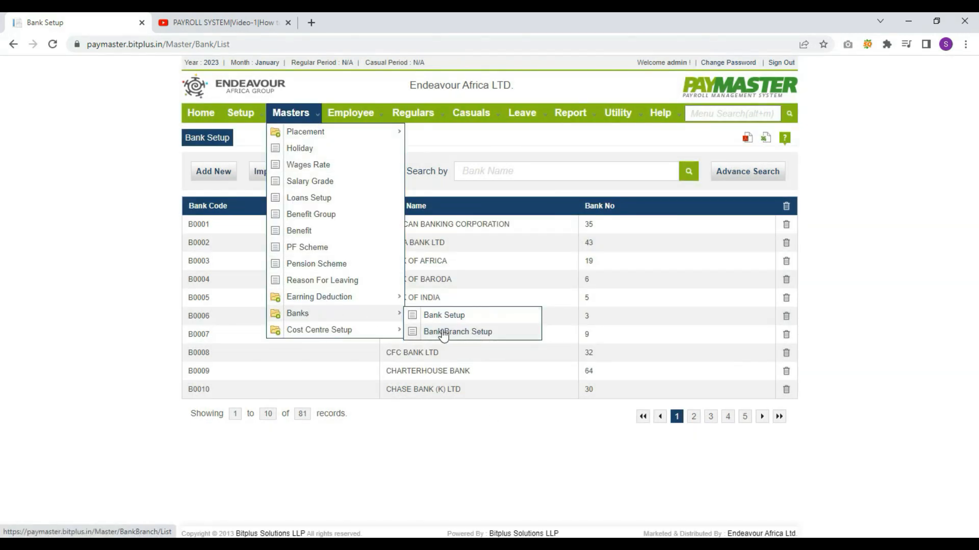
{"action": "left_click", "coordinate": [443, 333]}
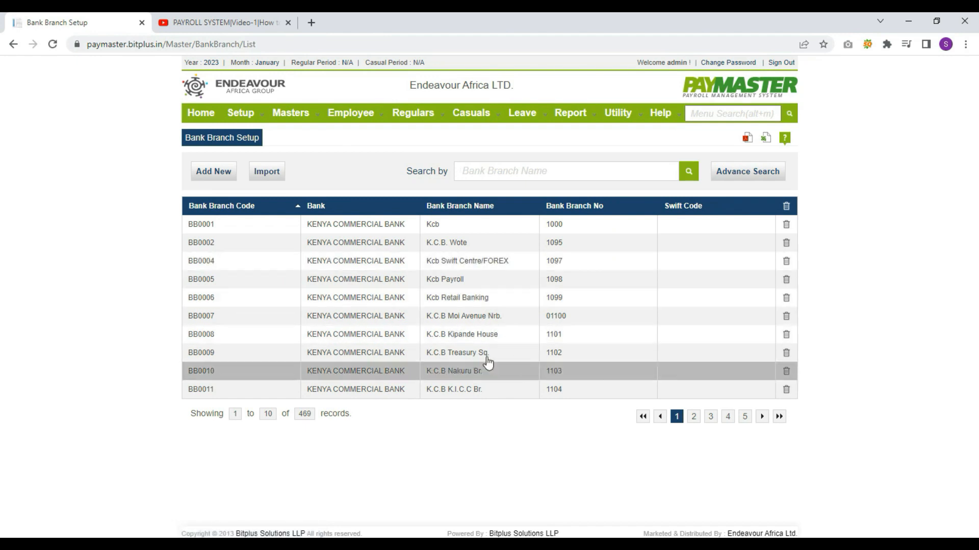
{"action": "left_click", "coordinate": [213, 171]}
{"action": "left_click", "coordinate": [495, 287]}
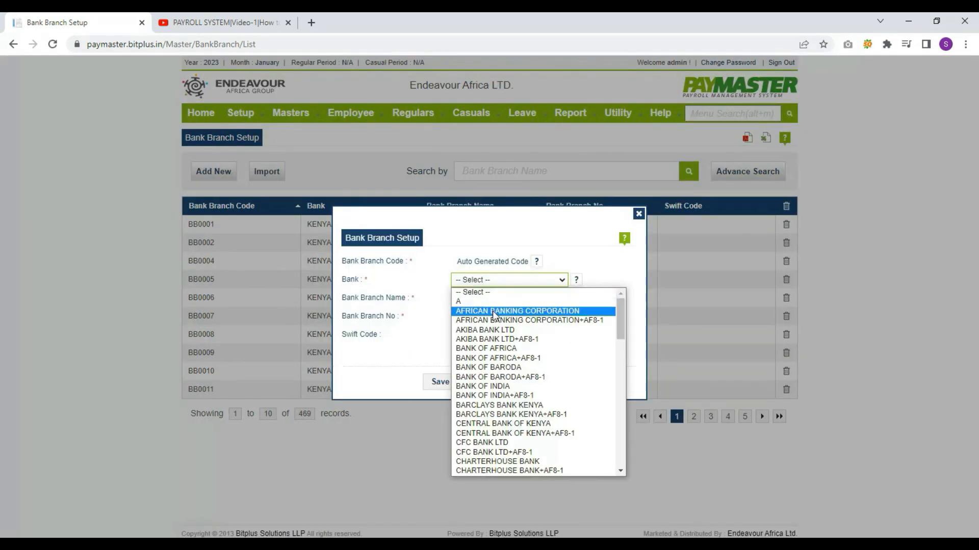
{"action": "left_click", "coordinate": [495, 307]}
{"action": "key", "text": "Tab"}
{"action": "key", "text": "Tab"}
{"action": "key", "text": "Tab"}
{"action": "key", "text": "Tab"}
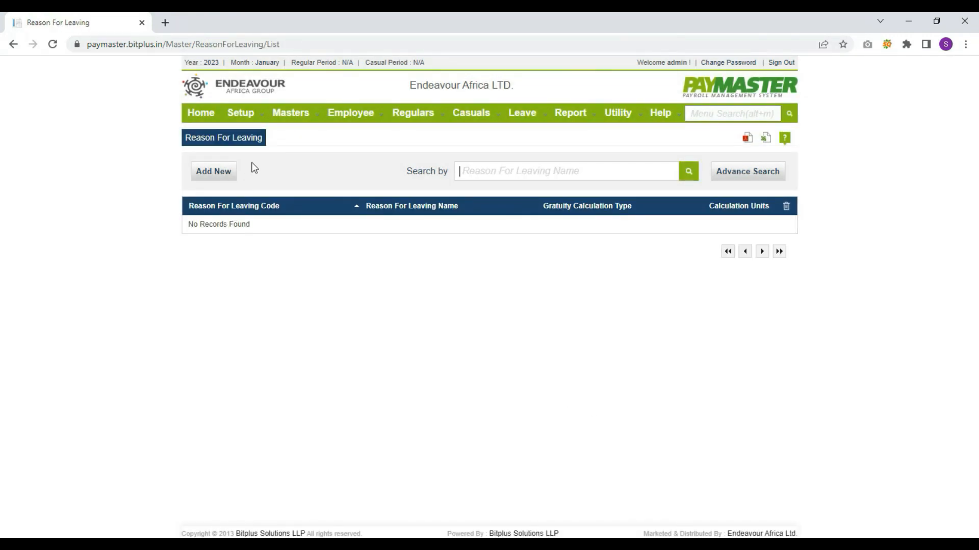
Start a new earning named LEAVE PAY from the Earning Setup list
{"action": "left_click", "coordinate": [290, 113]}
{"action": "mouse_move", "coordinate": [313, 297]}
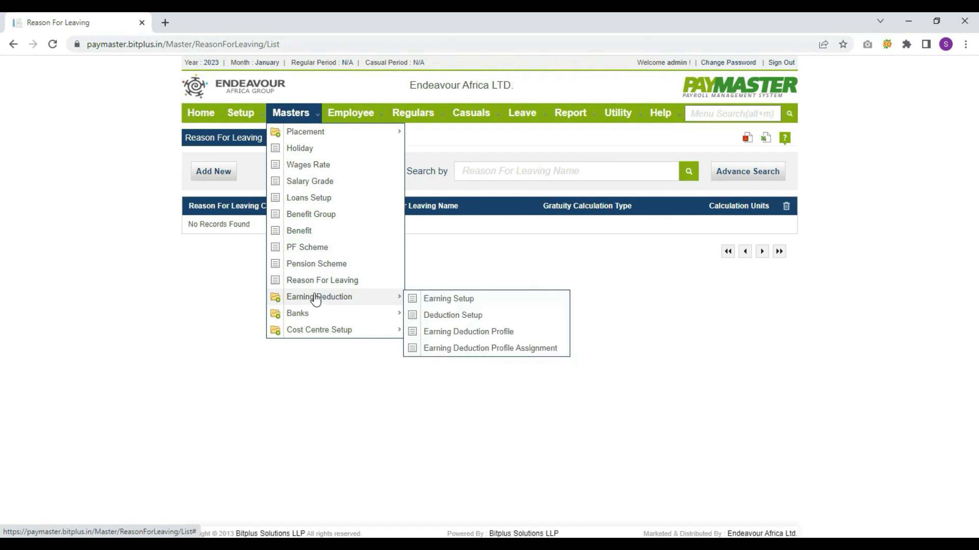
{"action": "left_click", "coordinate": [438, 300]}
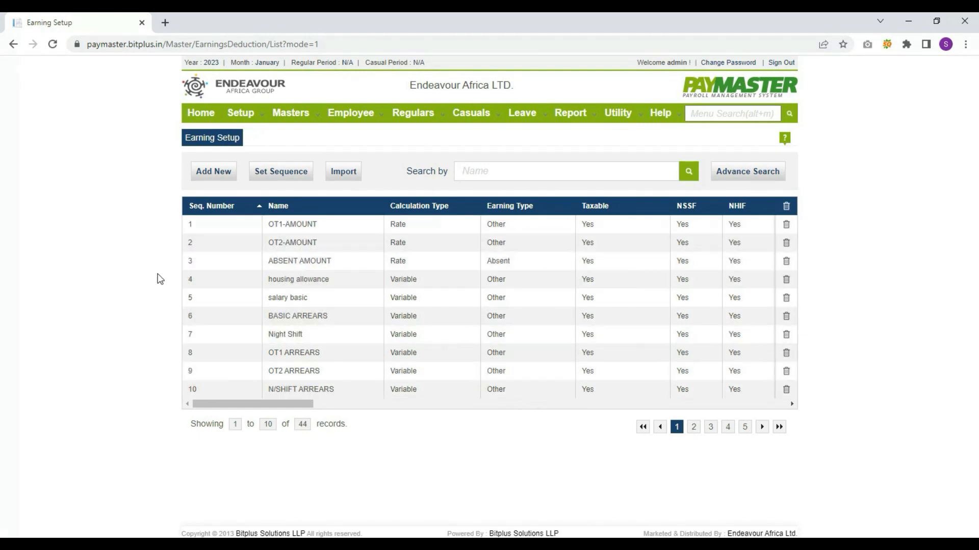
{"action": "left_click", "coordinate": [202, 177]}
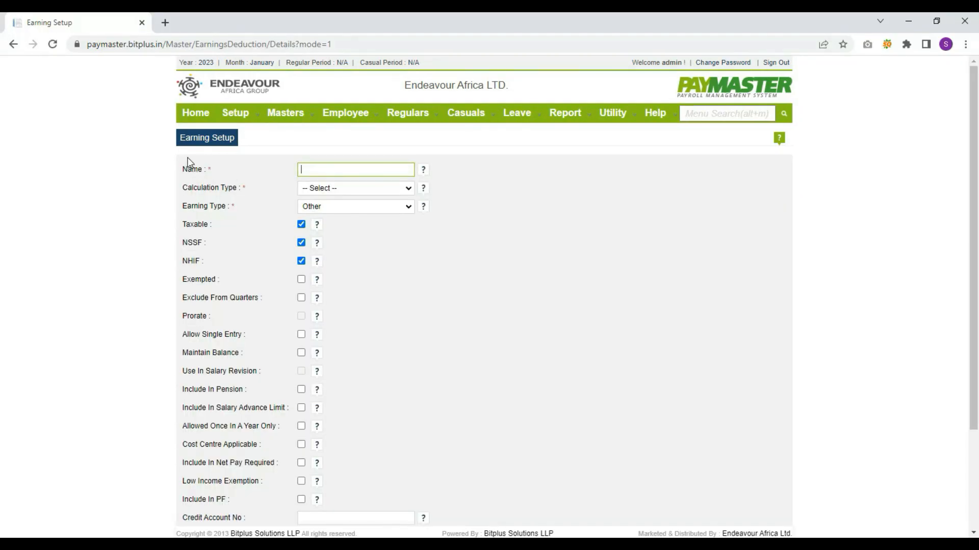
{"action": "type", "text": "LEAVE PAY"}
{"action": "key", "text": "Tab"}
Set its calculation type to Rate, keep earning type Other, and allow single entry
{"action": "left_click", "coordinate": [359, 194]}
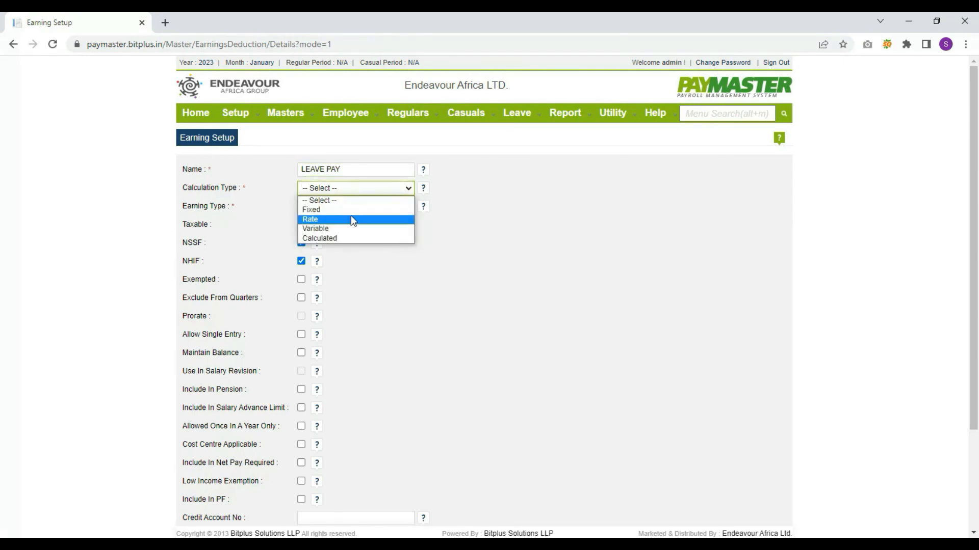
{"action": "left_click", "coordinate": [351, 218]}
{"action": "left_click", "coordinate": [352, 212]}
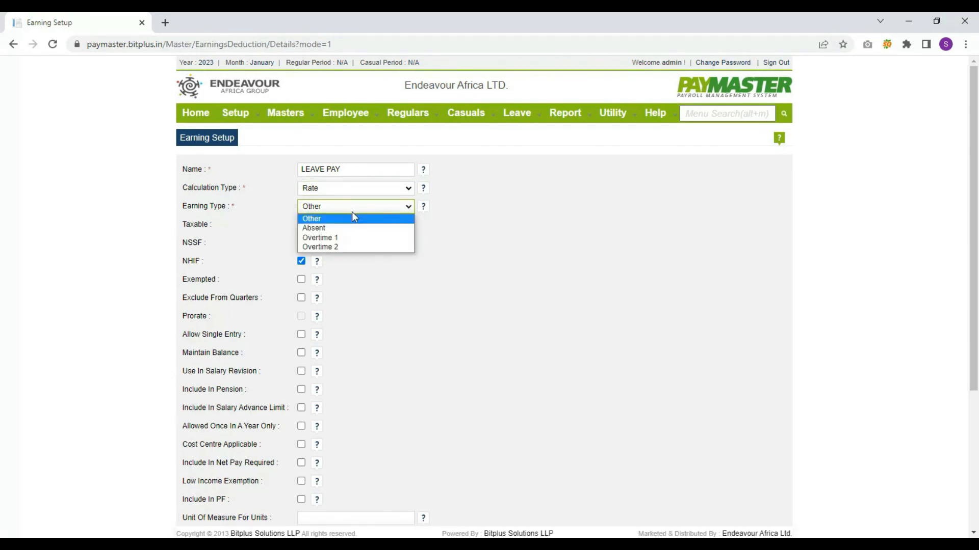
{"action": "left_click", "coordinate": [351, 212]}
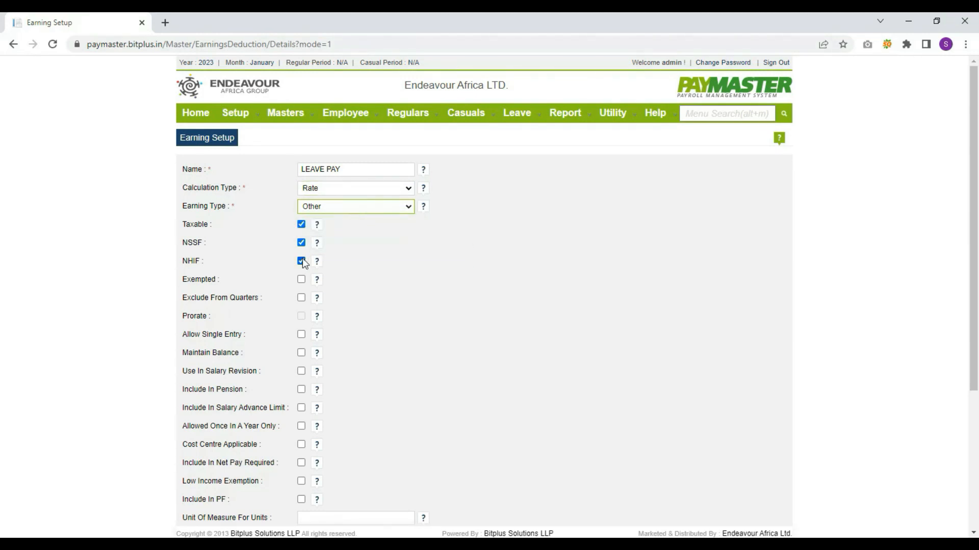
{"action": "scroll", "coordinate": [271, 321], "scroll_direction": "down", "scroll_amount": 1}
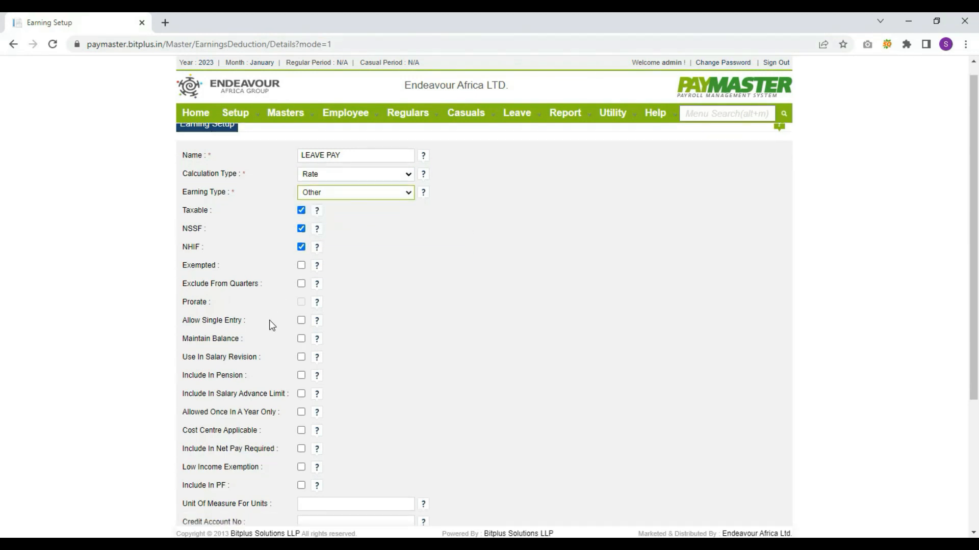
{"action": "left_click", "coordinate": [301, 273]}
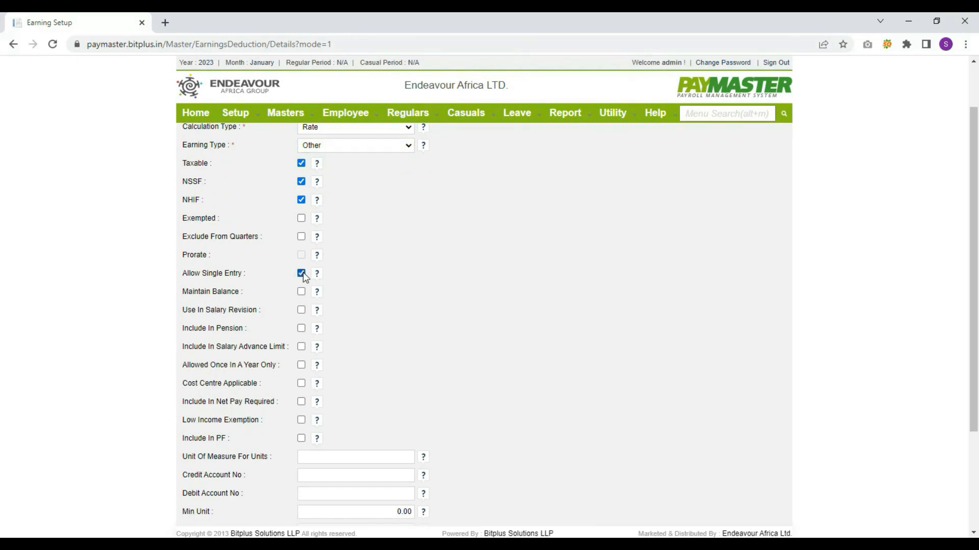
{"action": "scroll", "coordinate": [326, 232], "scroll_direction": "down", "scroll_amount": 1}
{"action": "scroll", "coordinate": [322, 244], "scroll_direction": "down", "scroll_amount": 1}
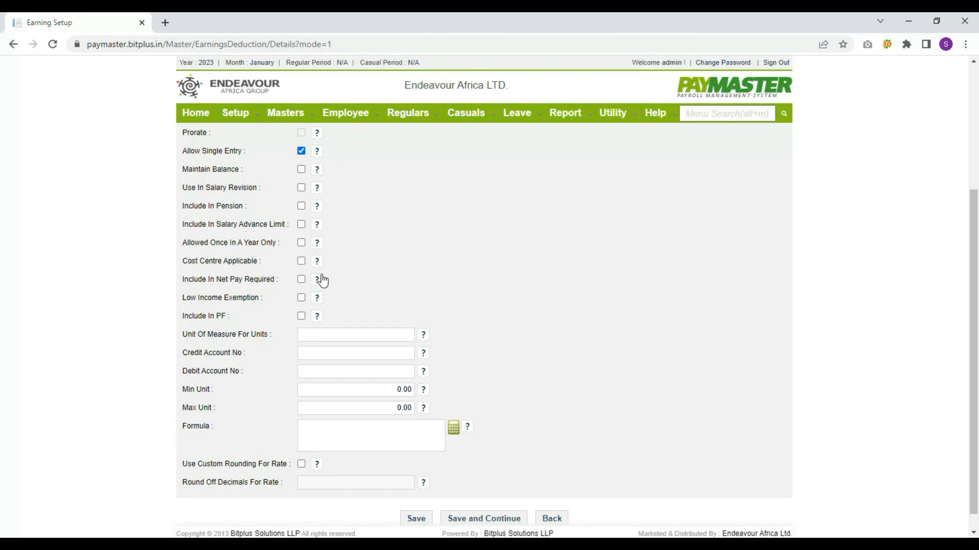
{"action": "scroll", "coordinate": [323, 290], "scroll_direction": "down", "scroll_amount": 1}
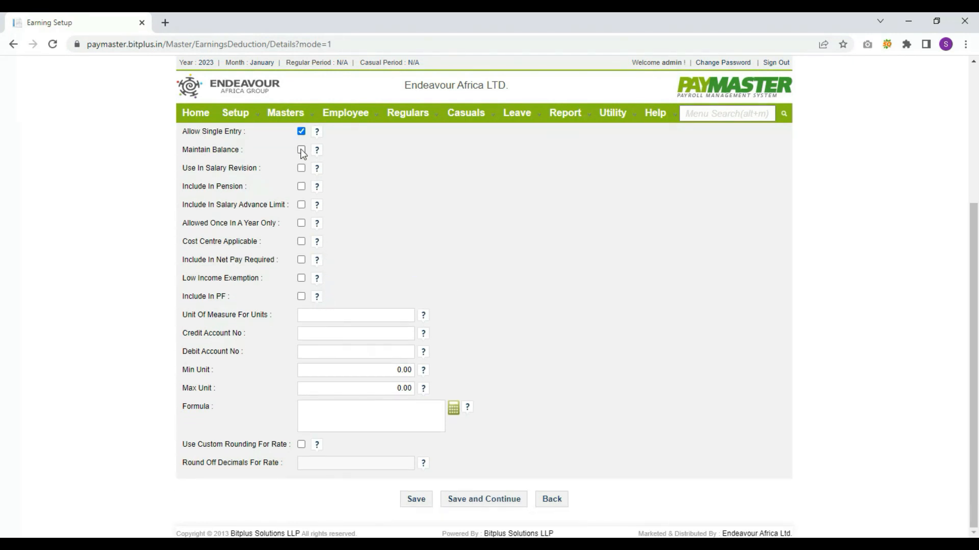
Give LEAVE PAY the formula [Basic]/30 and save the earning, confirming the message
{"action": "left_click", "coordinate": [453, 408]}
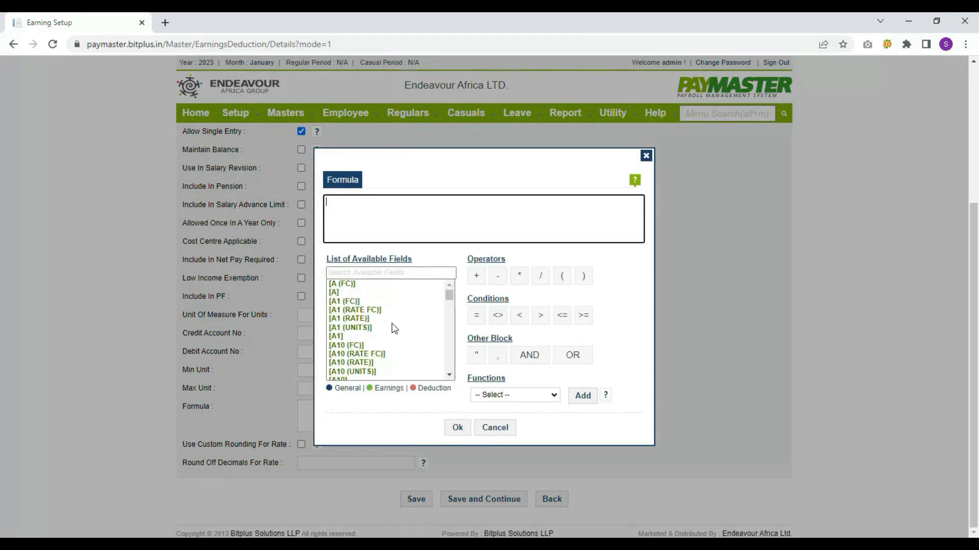
{"action": "left_click", "coordinate": [385, 275]}
{"action": "type", "text": "BAS"}
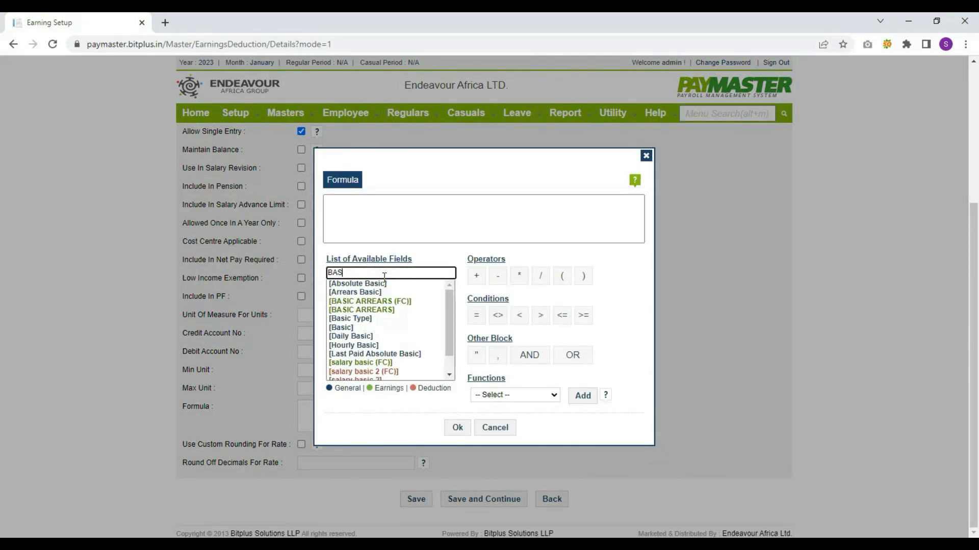
{"action": "double_click", "coordinate": [345, 328]}
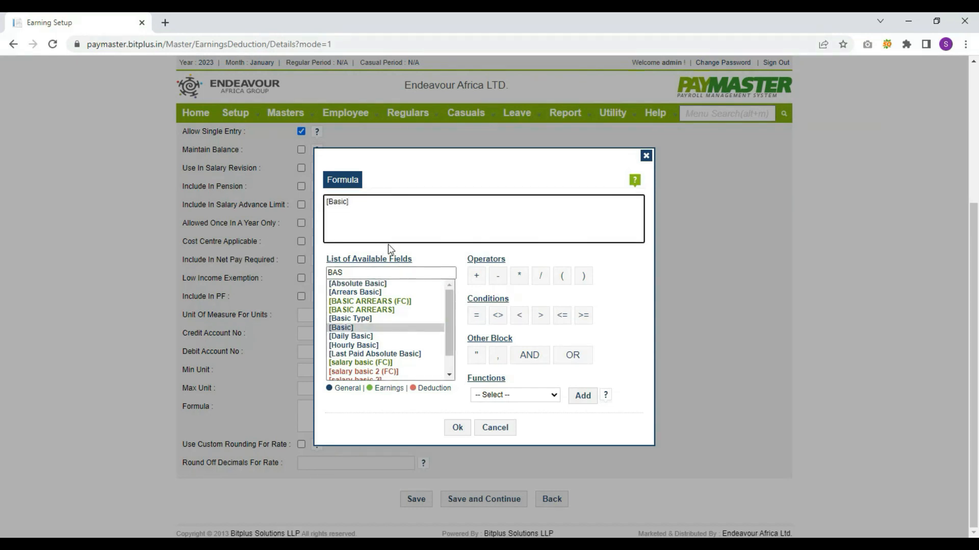
{"action": "left_click", "coordinate": [519, 275]}
{"action": "type", "text": "30"}
{"action": "left_click", "coordinate": [456, 427]}
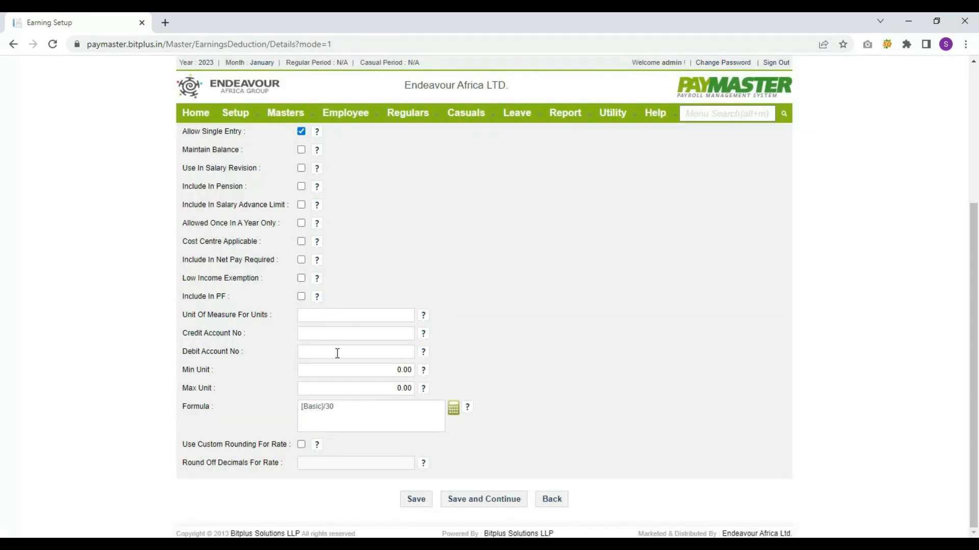
{"action": "left_click", "coordinate": [413, 501]}
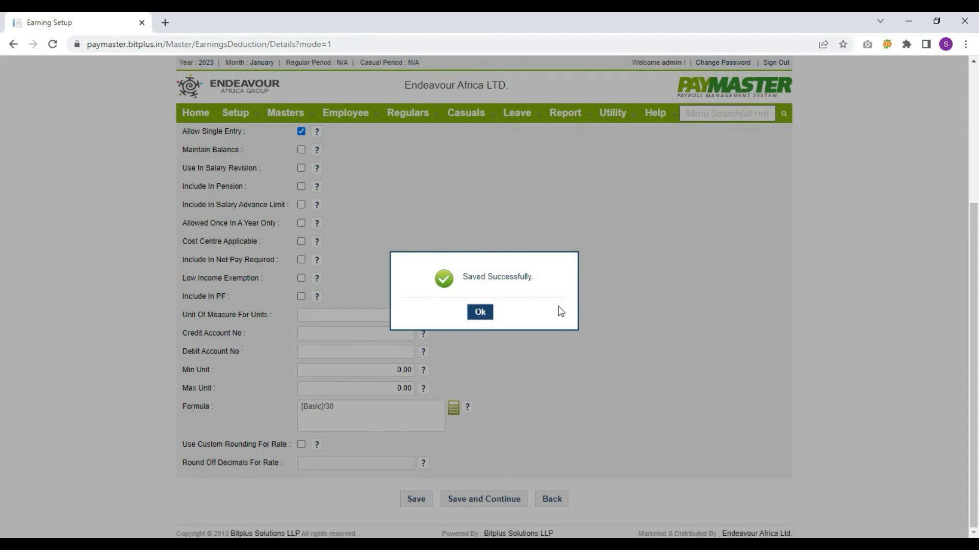
{"action": "left_click", "coordinate": [485, 316]}
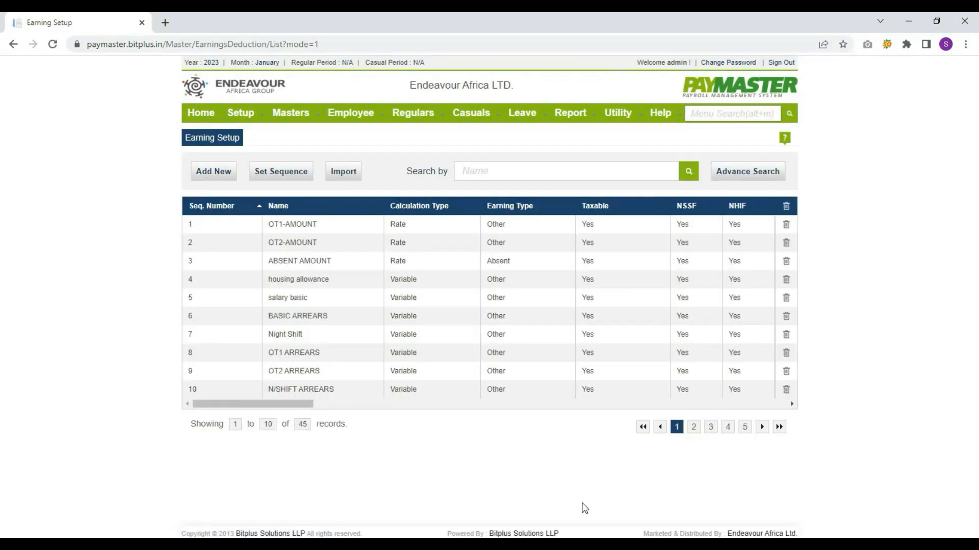
Start a new deduction named 'Pay' with calculation type Variable
{"action": "mouse_move", "coordinate": [316, 110]}
{"action": "mouse_move", "coordinate": [336, 298]}
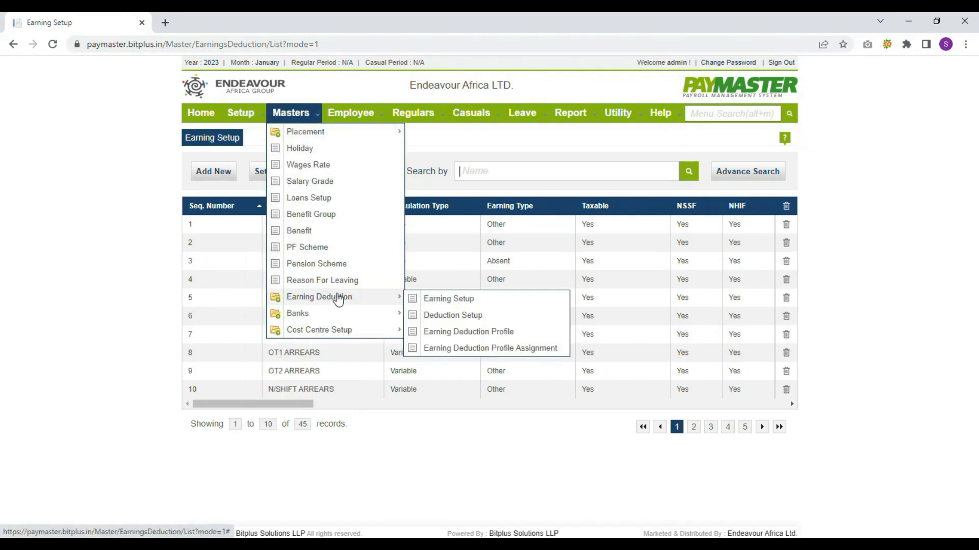
{"action": "left_click", "coordinate": [468, 319]}
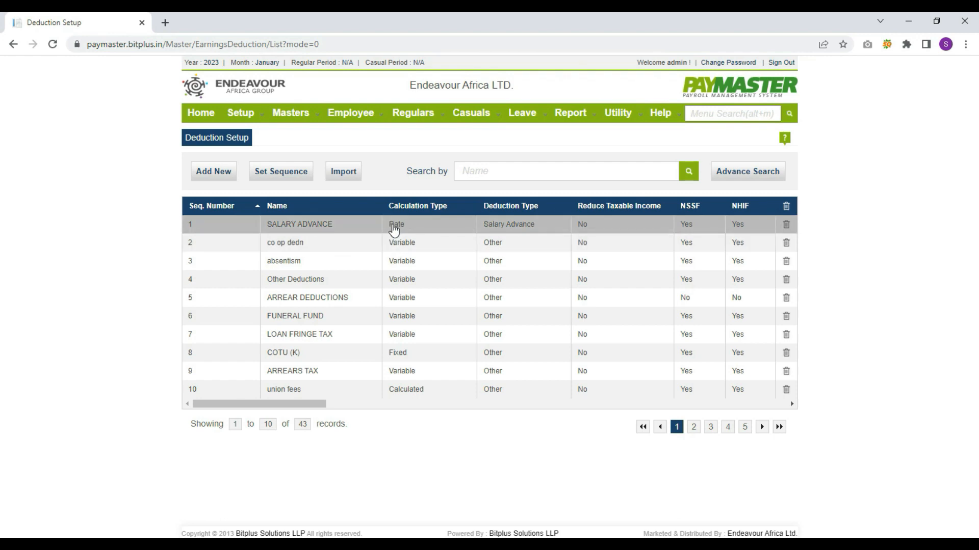
{"action": "left_click", "coordinate": [201, 174]}
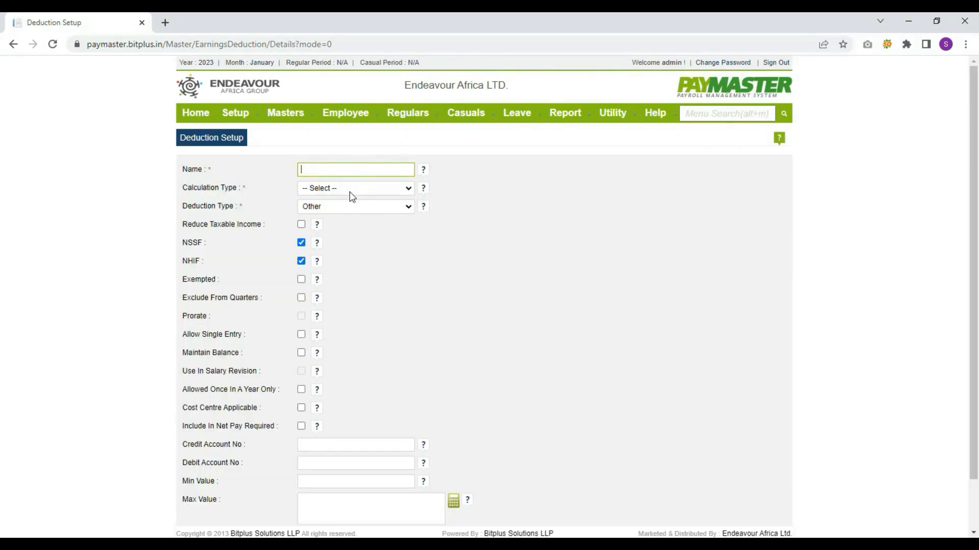
{"action": "type", "text": "Pay"}
{"action": "key", "text": "Tab"}
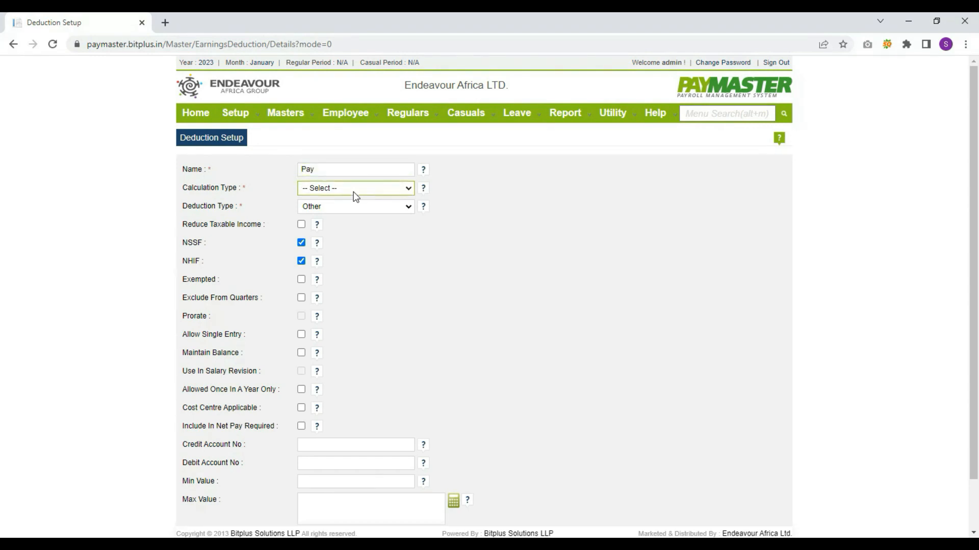
{"action": "key", "text": "Down"}
{"action": "key", "text": "Down"}
{"action": "key", "text": "Down"}
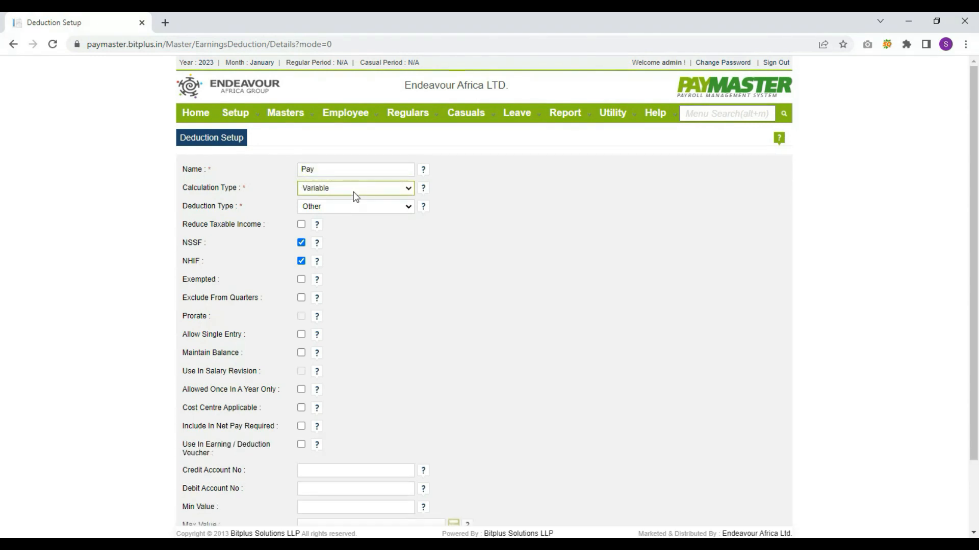
{"action": "key", "text": "Tab"}
Tick Allow Single Entry and save the Pay deduction
{"action": "scroll", "coordinate": [361, 275], "scroll_direction": "down", "scroll_amount": 2}
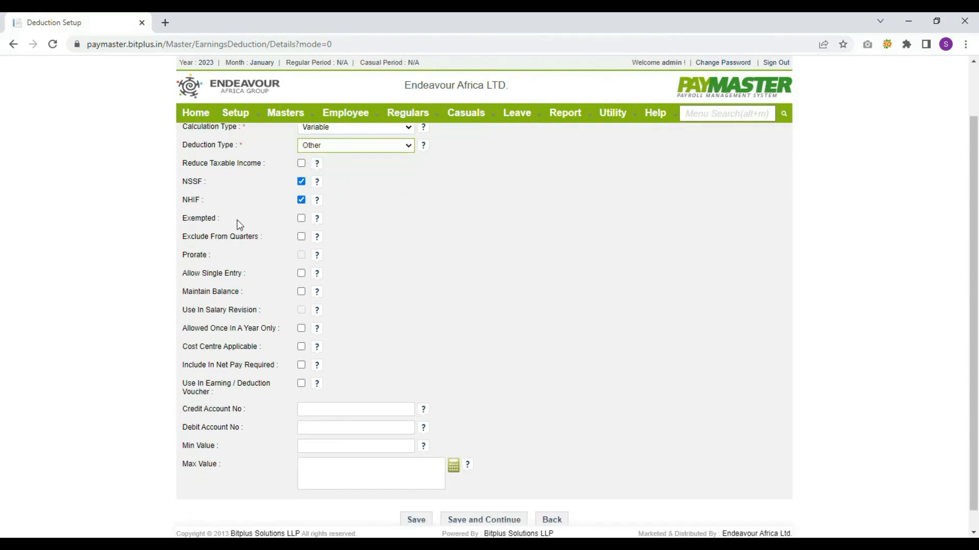
{"action": "scroll", "coordinate": [259, 295], "scroll_direction": "down", "scroll_amount": 1}
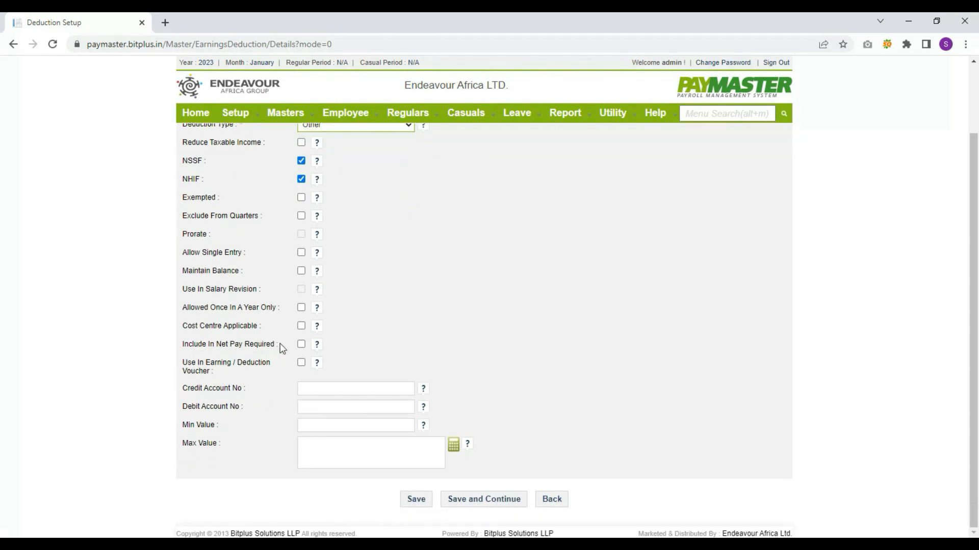
{"action": "left_click", "coordinate": [301, 252]}
{"action": "left_click", "coordinate": [425, 505]}
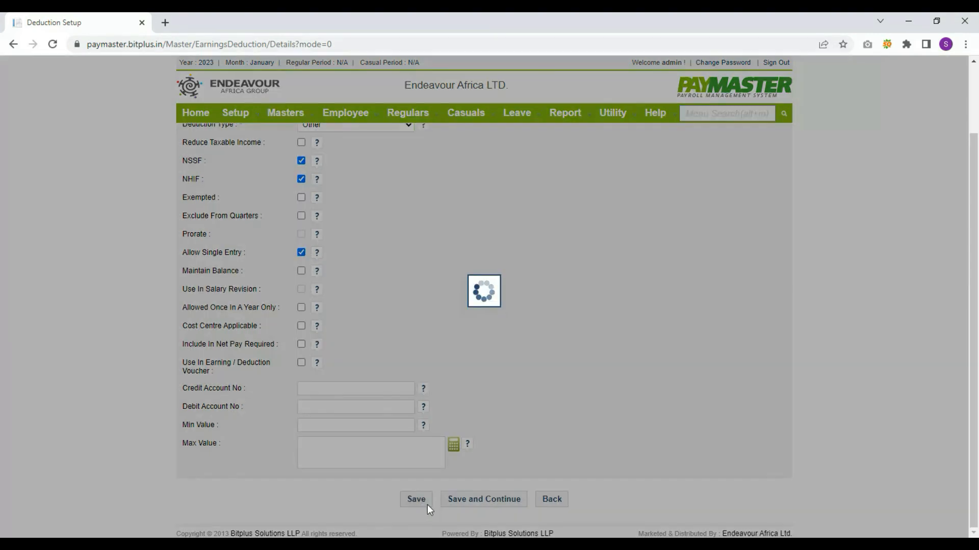
{"action": "left_click", "coordinate": [480, 313]}
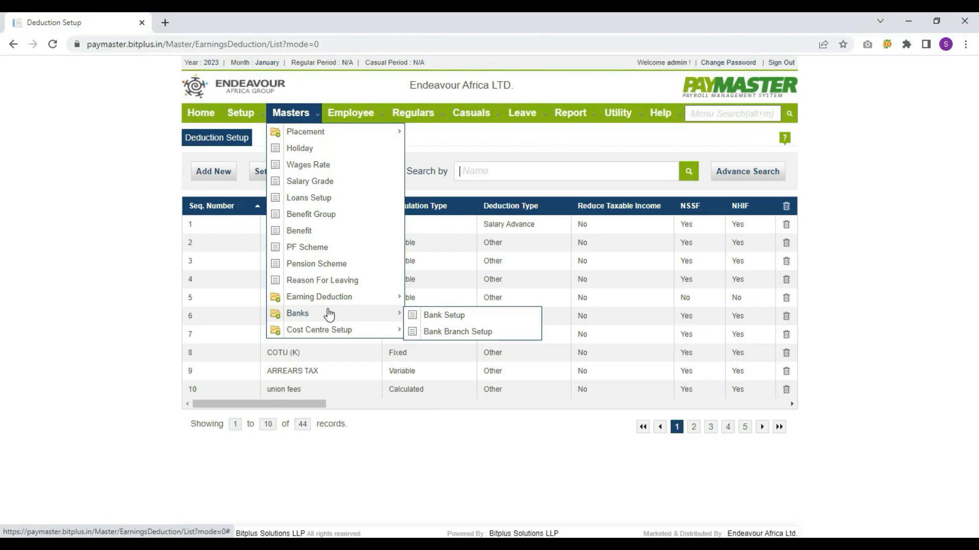
Start a new entry in the Earning Deduction Profile list
{"action": "mouse_move", "coordinate": [335, 297]}
{"action": "left_click", "coordinate": [453, 334]}
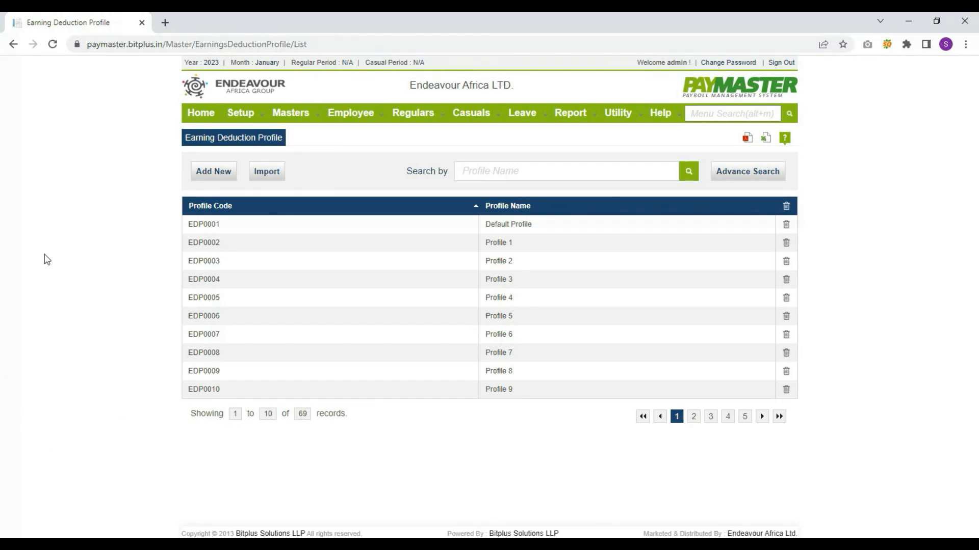
{"action": "left_click", "coordinate": [215, 174]}
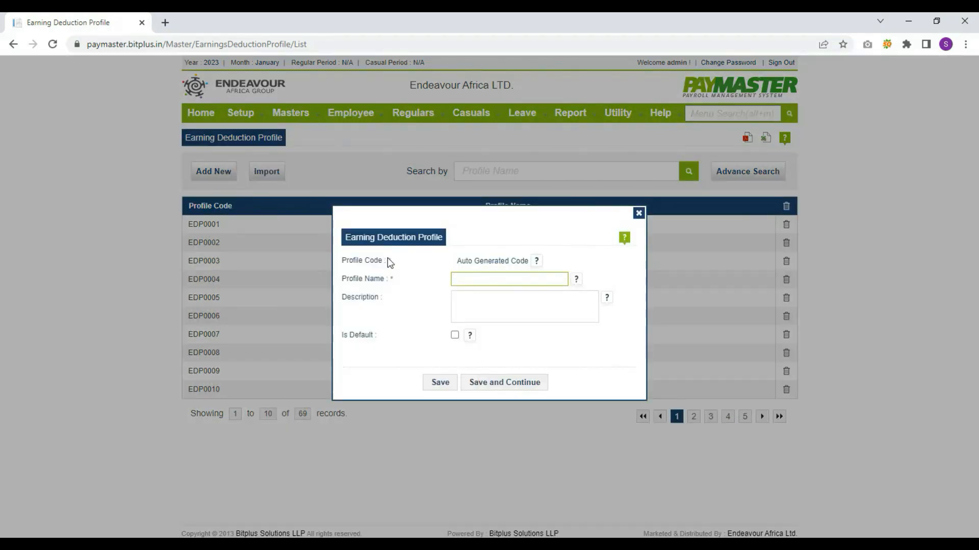
{"action": "key", "text": "Tab"}
{"action": "key", "text": "Tab"}
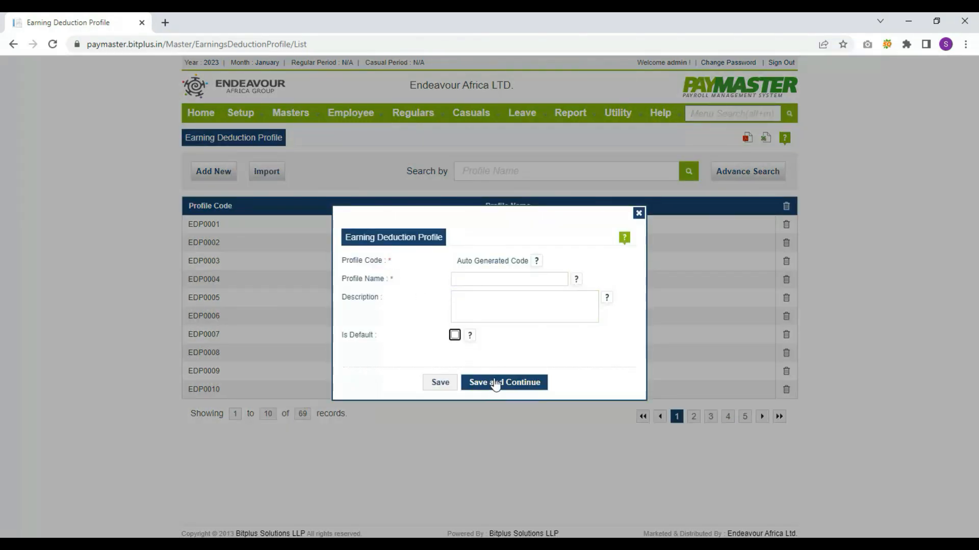
{"action": "left_click", "coordinate": [455, 335]}
{"action": "left_click", "coordinate": [466, 280]}
Enter 'test' as profile name and description, leave Is Default unticked, and save
{"action": "type", "text": "test"}
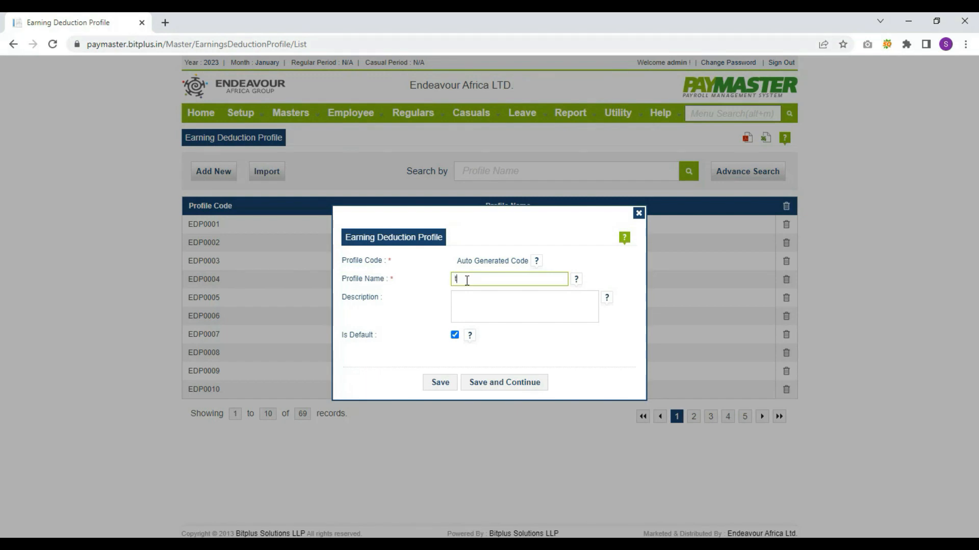
{"action": "left_click", "coordinate": [466, 307]}
{"action": "type", "text": "test"}
{"action": "left_click", "coordinate": [454, 335]}
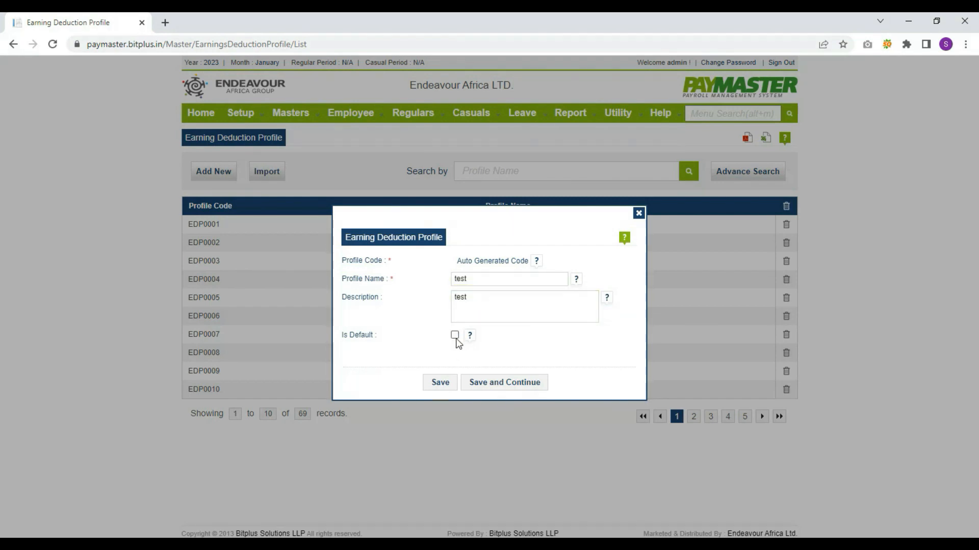
{"action": "left_click", "coordinate": [438, 385]}
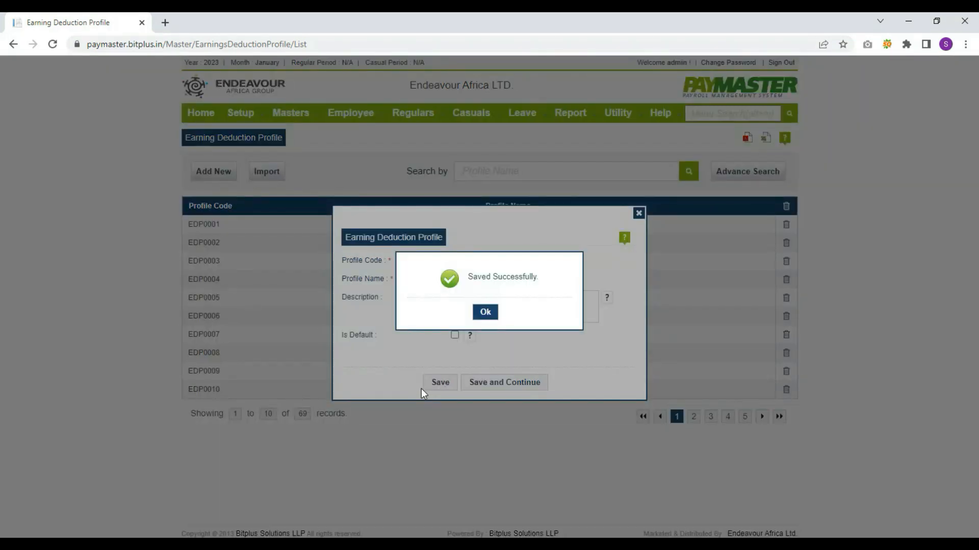
{"action": "left_click", "coordinate": [492, 313]}
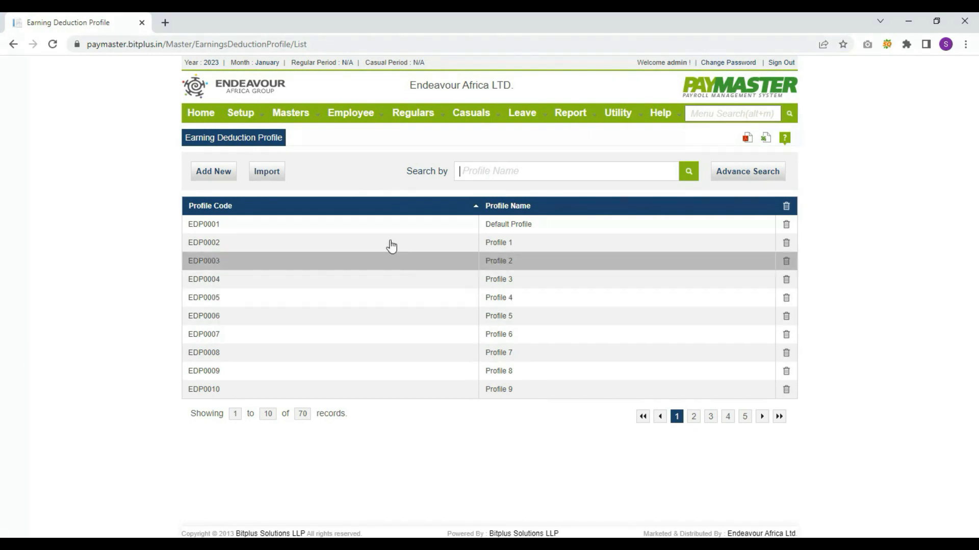
{"action": "left_click", "coordinate": [291, 112]}
Select Profile 1 on the Earning Deduction Profile Assignment page
{"action": "mouse_move", "coordinate": [339, 318]}
{"action": "mouse_move", "coordinate": [350, 299]}
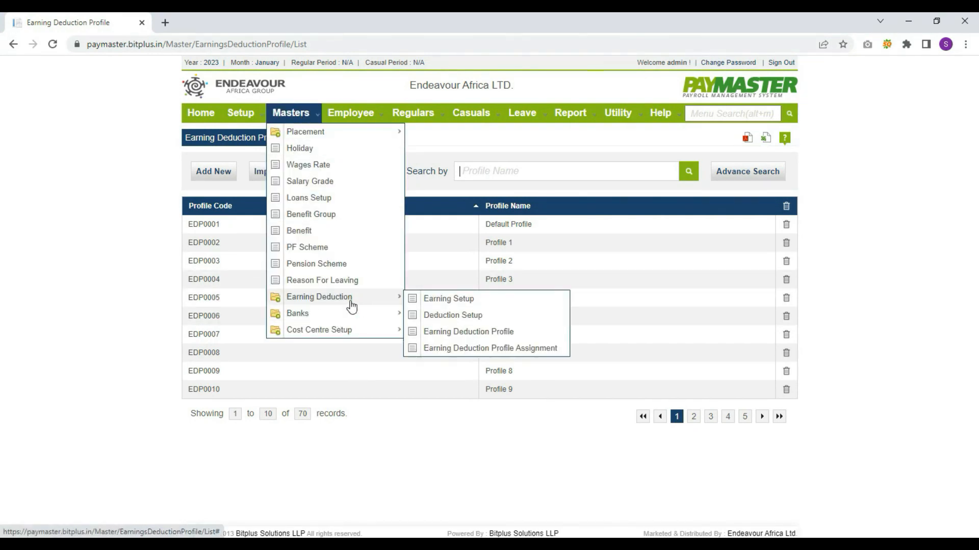
{"action": "left_click", "coordinate": [438, 348]}
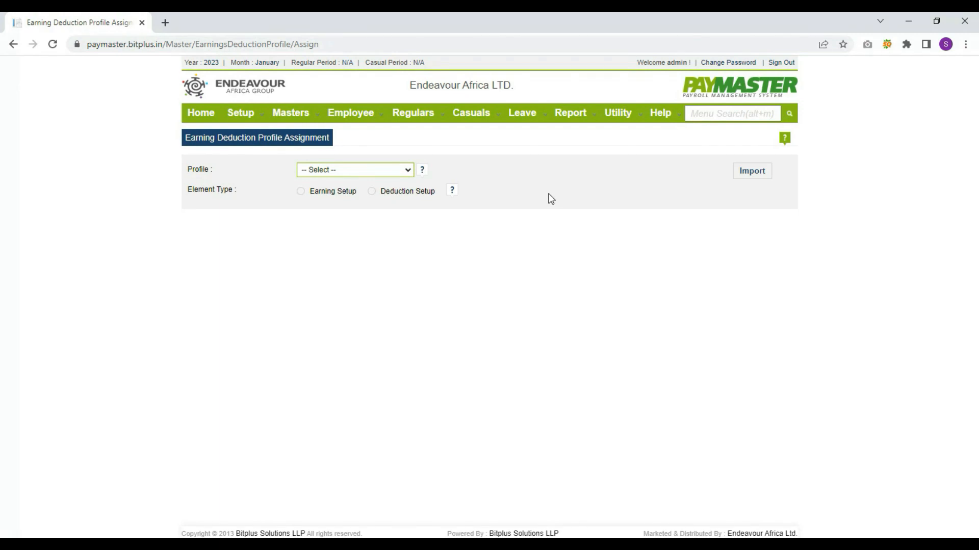
{"action": "left_click", "coordinate": [385, 171]}
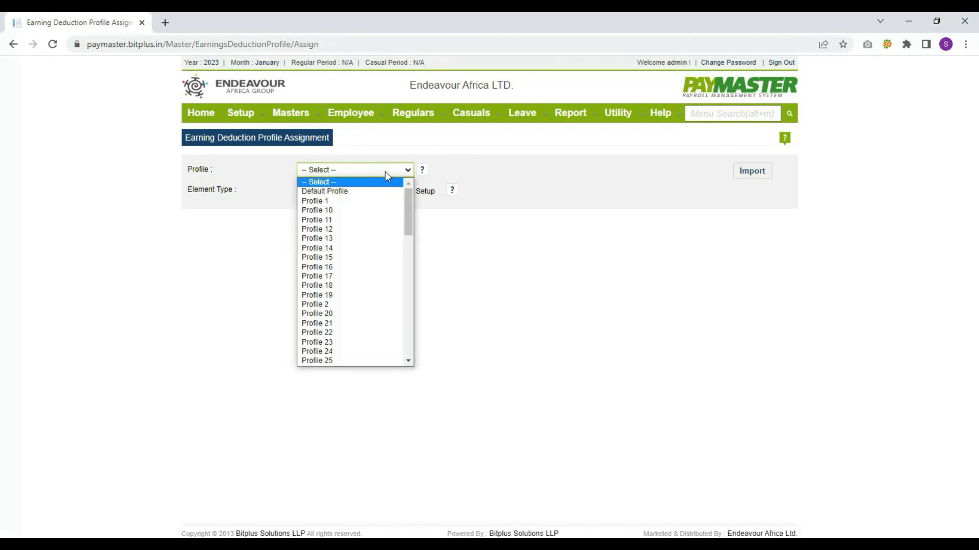
{"action": "left_click", "coordinate": [367, 201]}
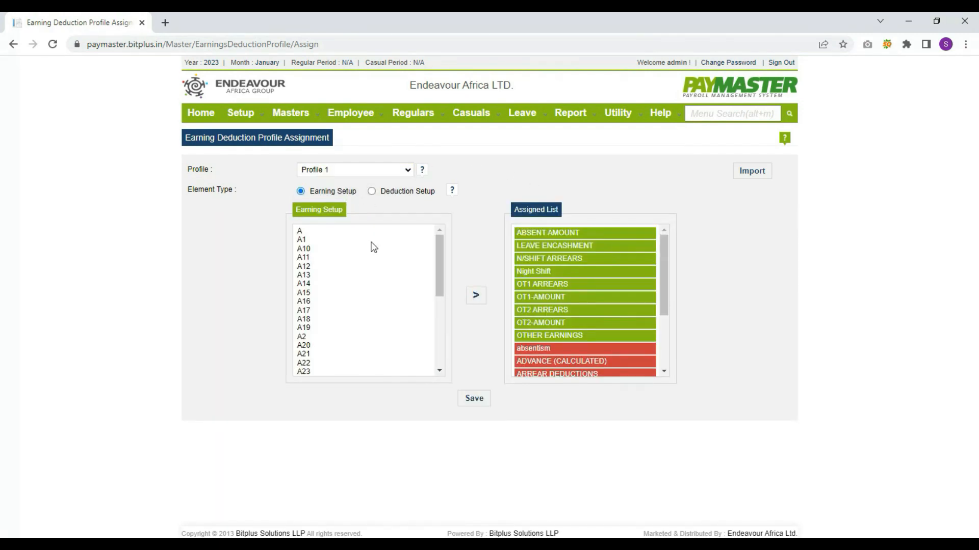
Review Profile 1's assigned deduction and earning items, then save the assignment
{"action": "scroll", "coordinate": [534, 353], "scroll_direction": "down", "scroll_amount": 1}
{"action": "left_click", "coordinate": [371, 191]}
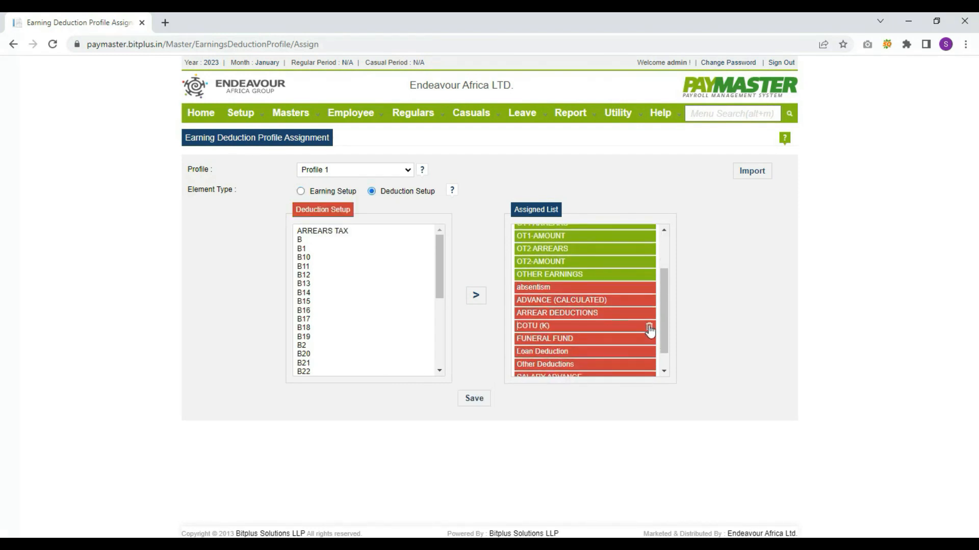
{"action": "left_click", "coordinate": [326, 190]}
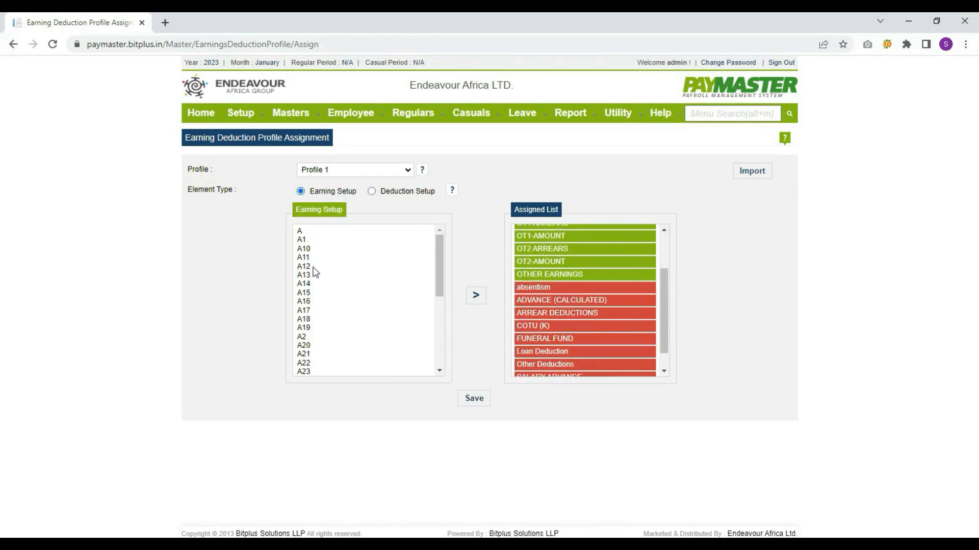
{"action": "scroll", "coordinate": [313, 296], "scroll_direction": "down", "scroll_amount": 1}
{"action": "scroll", "coordinate": [313, 297], "scroll_direction": "down", "scroll_amount": 1}
{"action": "left_click", "coordinate": [316, 294]}
{"action": "left_click", "coordinate": [385, 195]}
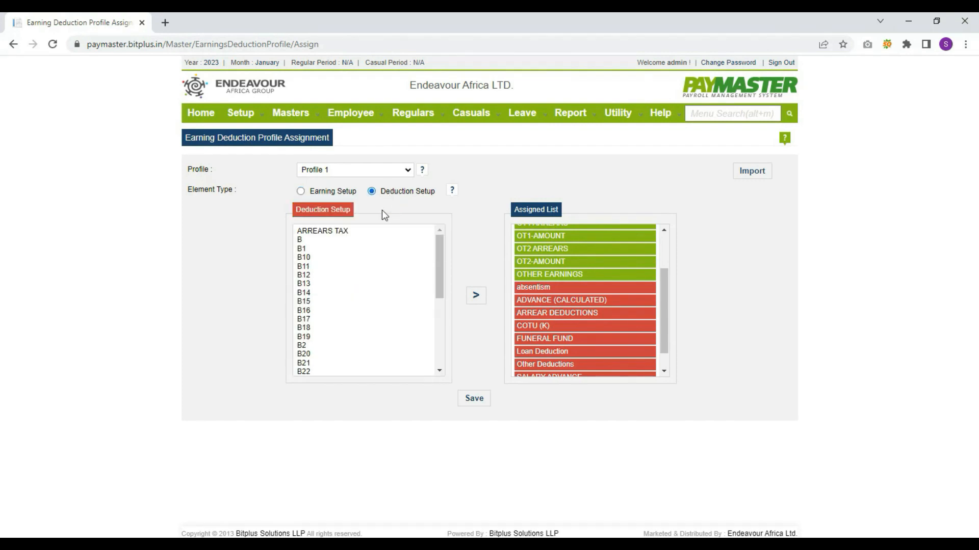
{"action": "left_click", "coordinate": [474, 398]}
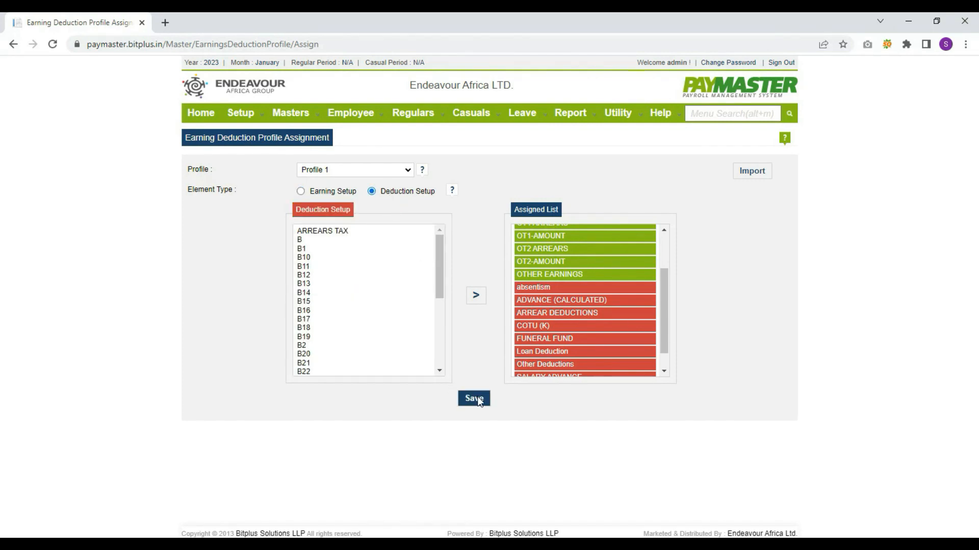
Add cost centre code 1 named 'UNDP' and save it
{"action": "mouse_move", "coordinate": [316, 113]}
{"action": "mouse_move", "coordinate": [327, 330]}
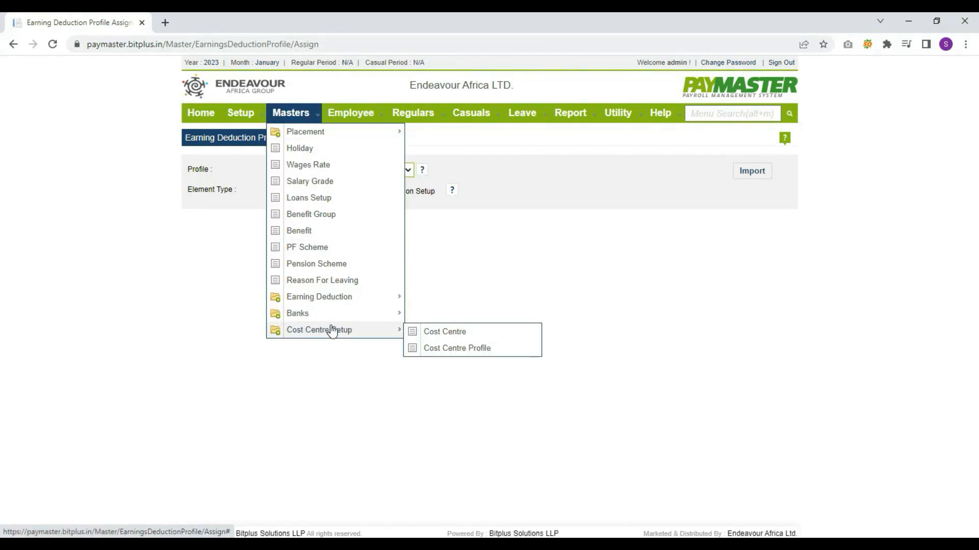
{"action": "left_click", "coordinate": [476, 334]}
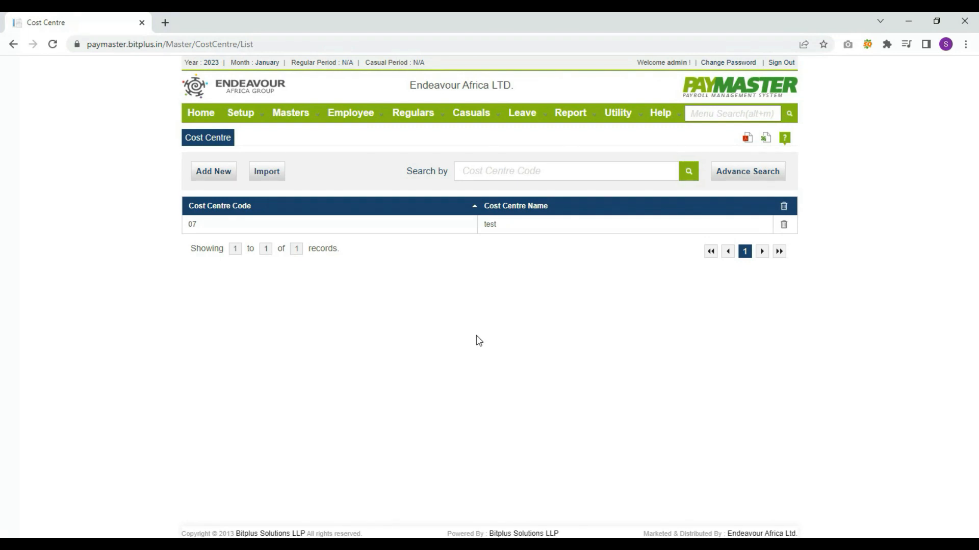
{"action": "left_click", "coordinate": [212, 170]}
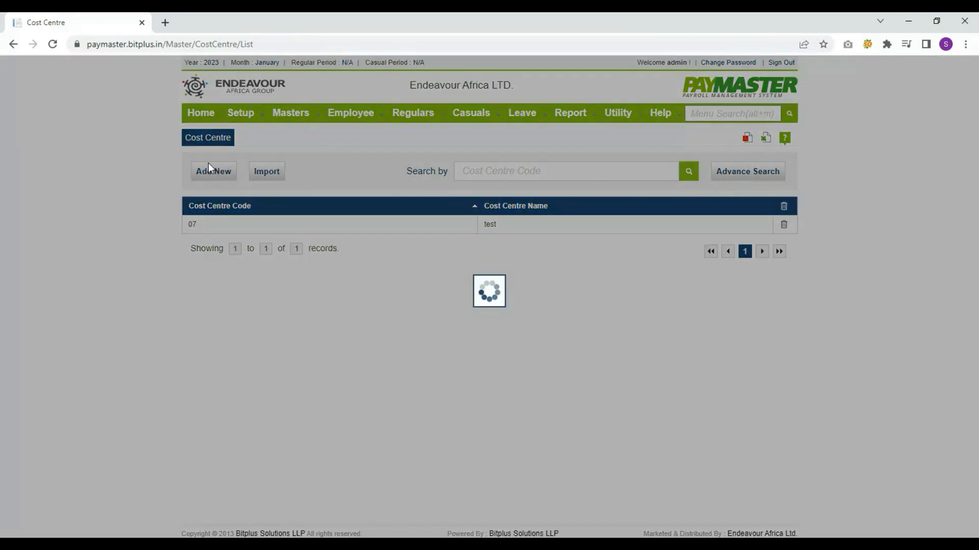
{"action": "type", "text": "1"}
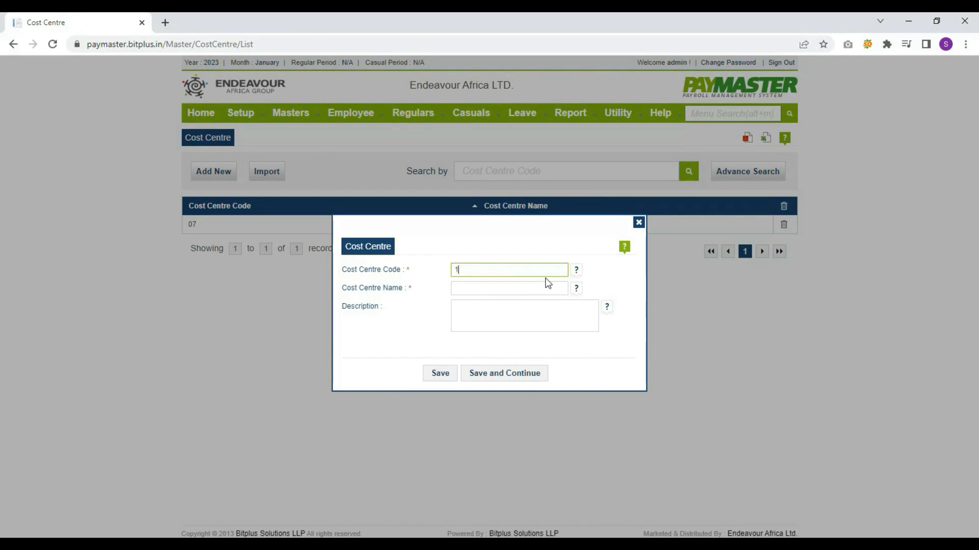
{"action": "key", "text": "Tab"}
{"action": "type", "text": "UNDP"}
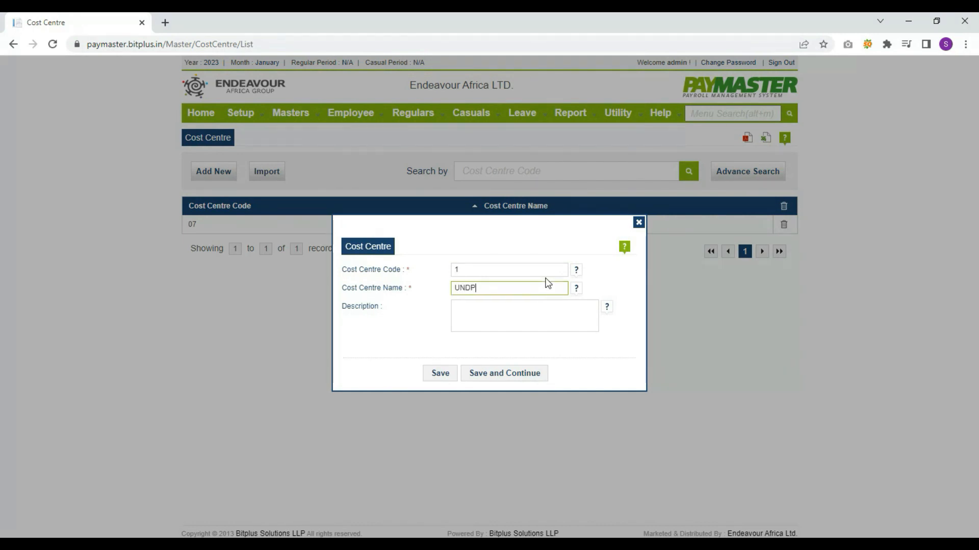
{"action": "key", "text": "Tab"}
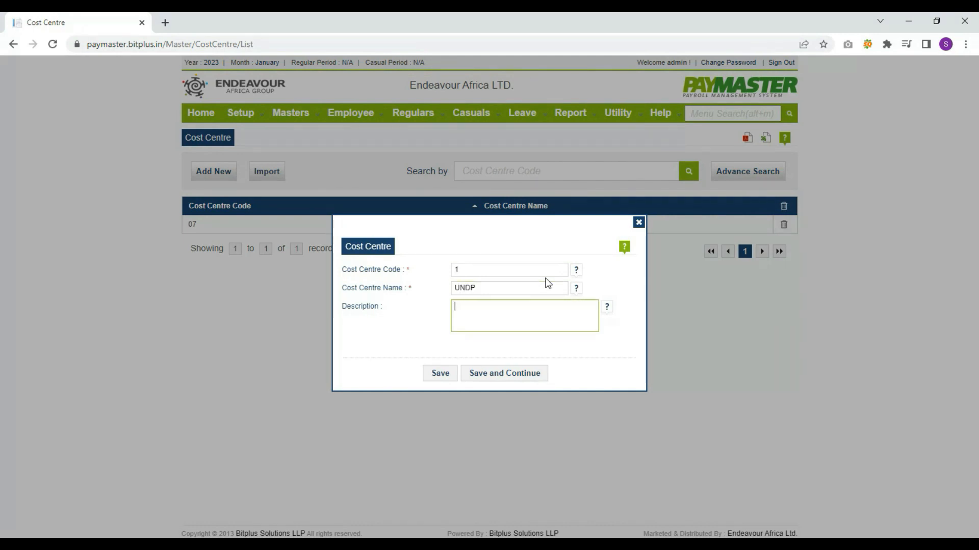
{"action": "left_click", "coordinate": [431, 375]}
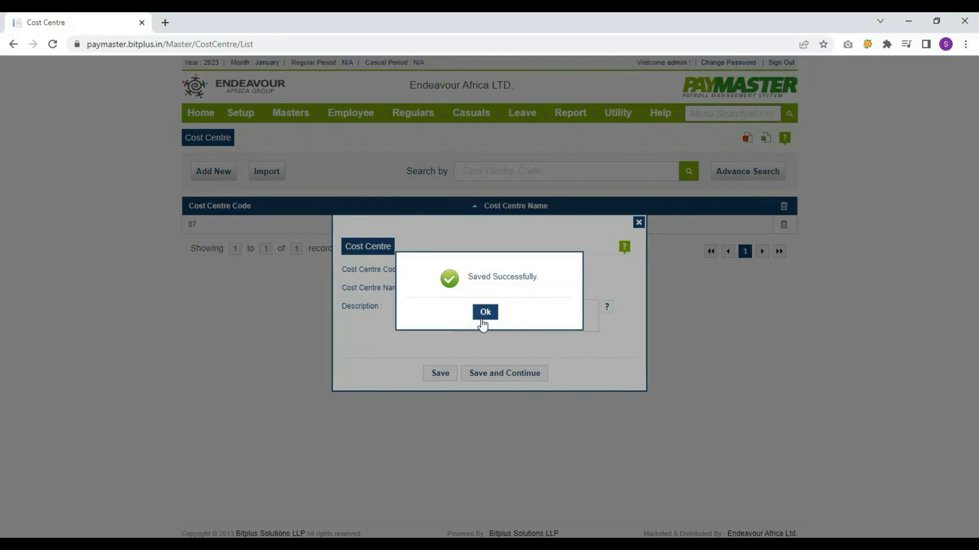
{"action": "left_click", "coordinate": [484, 312]}
Add cost centre code 2 named 'US Air' and save it
{"action": "left_click", "coordinate": [223, 175]}
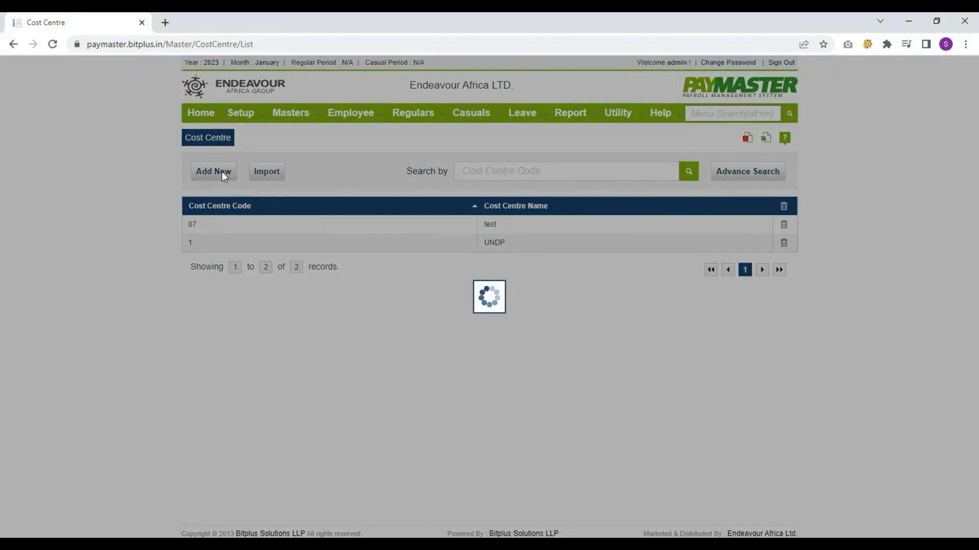
{"action": "type", "text": "2"}
{"action": "key", "text": "Tab"}
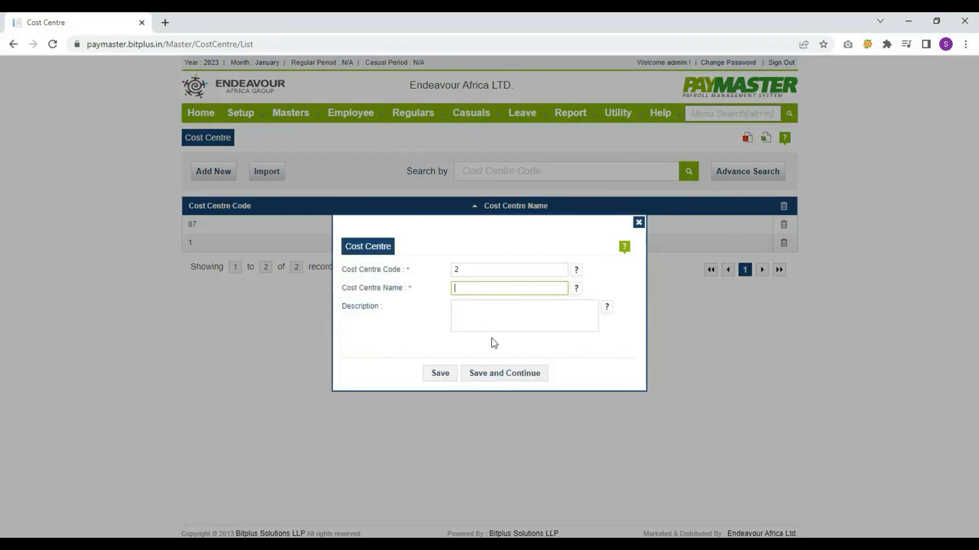
{"action": "type", "text": "US Air"}
{"action": "key", "text": "Tab"}
{"action": "key", "text": "Tab"}
{"action": "left_click", "coordinate": [444, 371]}
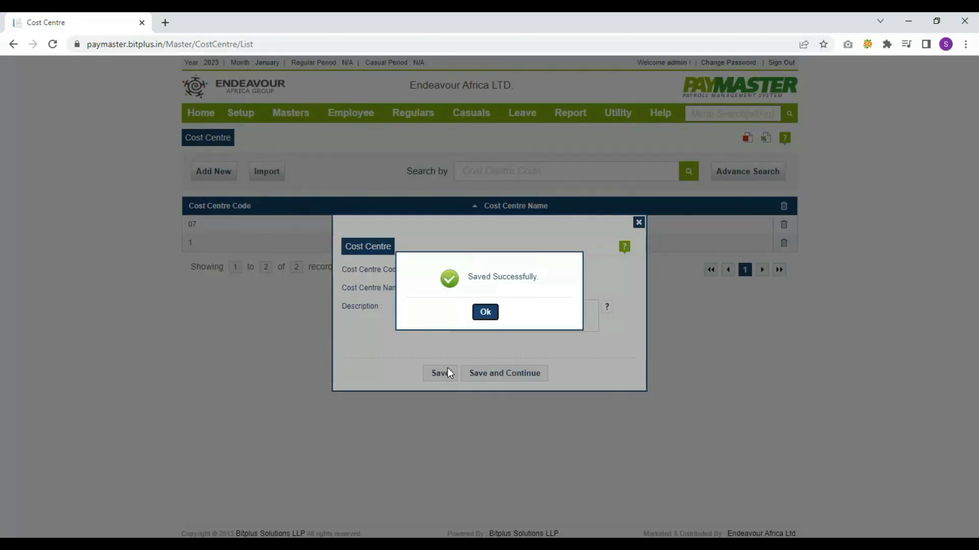
{"action": "left_click", "coordinate": [490, 318]}
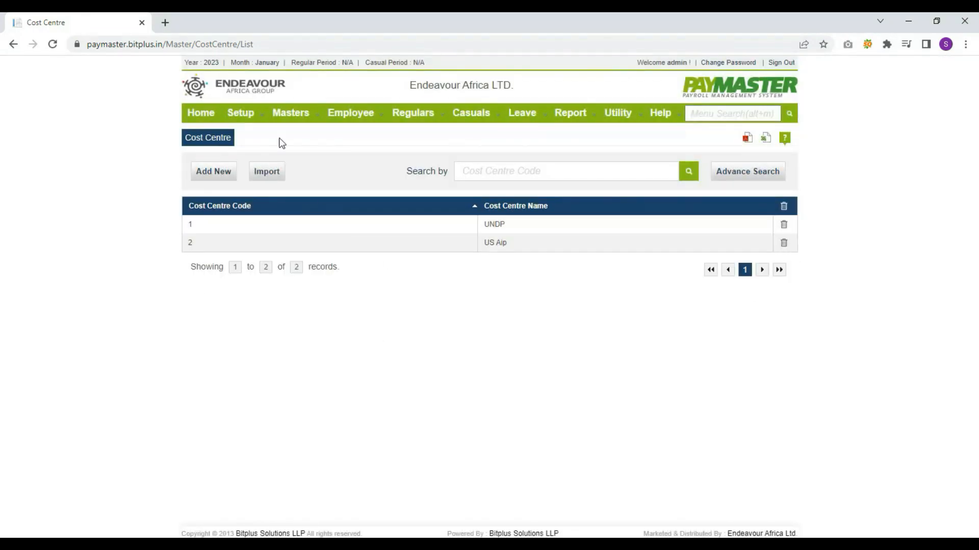
Start a new cost centre profile with code 1 and name 'HOD'
{"action": "mouse_move", "coordinate": [292, 115]}
{"action": "mouse_move", "coordinate": [320, 331]}
{"action": "left_click", "coordinate": [452, 349]}
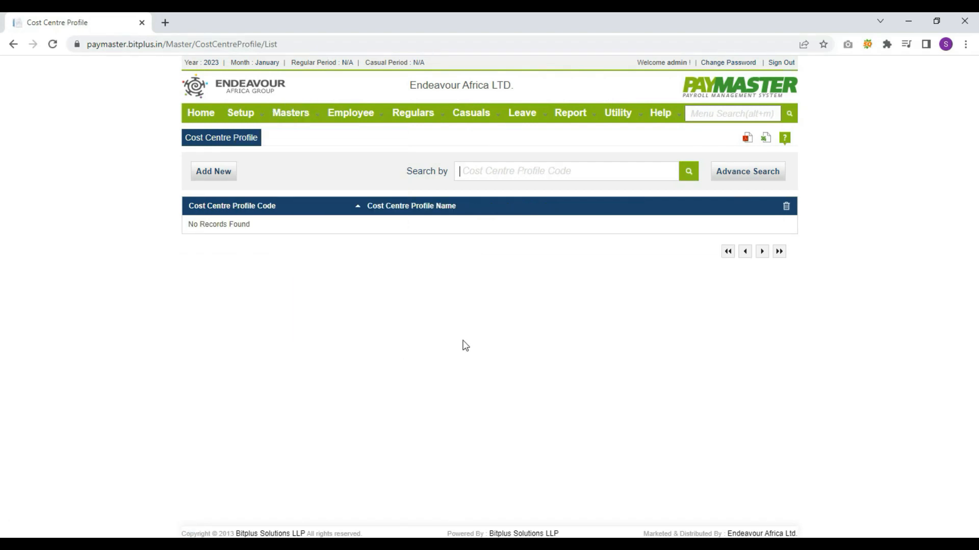
{"action": "left_click", "coordinate": [203, 176]}
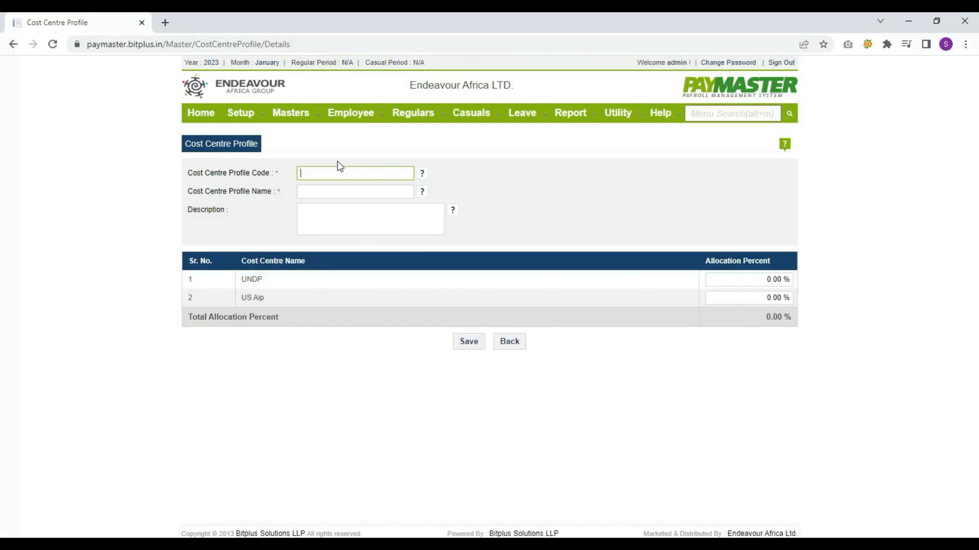
{"action": "type", "text": "1"}
{"action": "key", "text": "Tab"}
{"action": "type", "text": "HOD"}
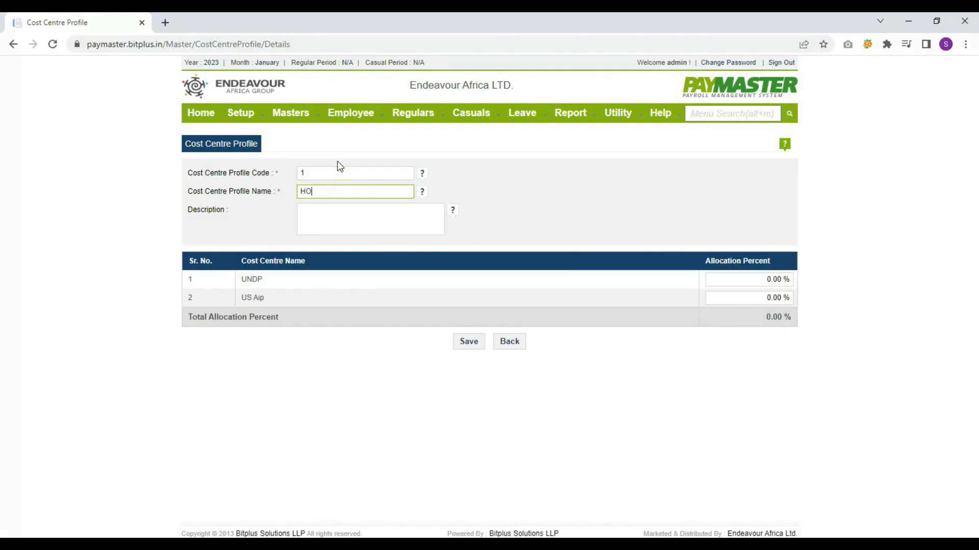
Allocate 70% to UNDP and 30% to US Aip, then save the profile
{"action": "key", "text": "Tab"}
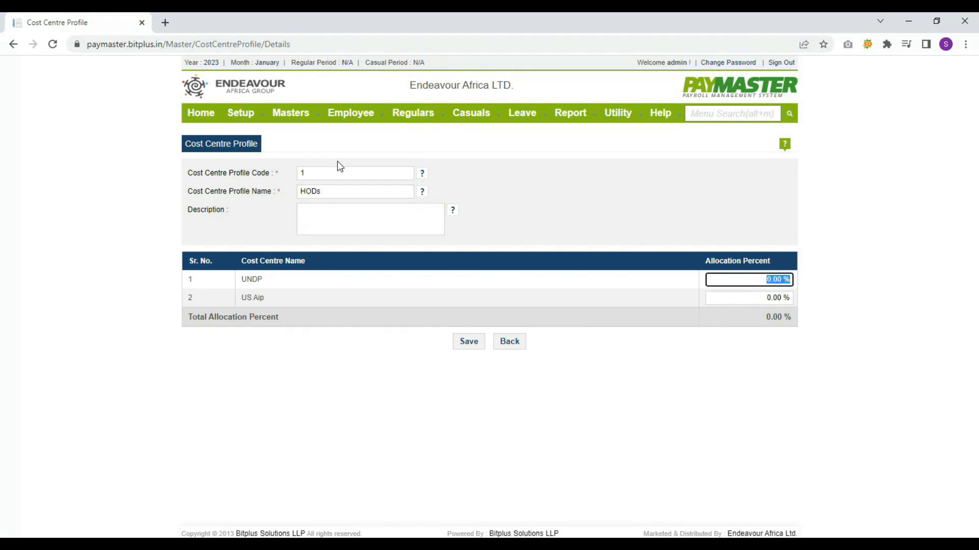
{"action": "type", "text": "70"}
{"action": "key", "text": "Tab"}
{"action": "type", "text": "30"}
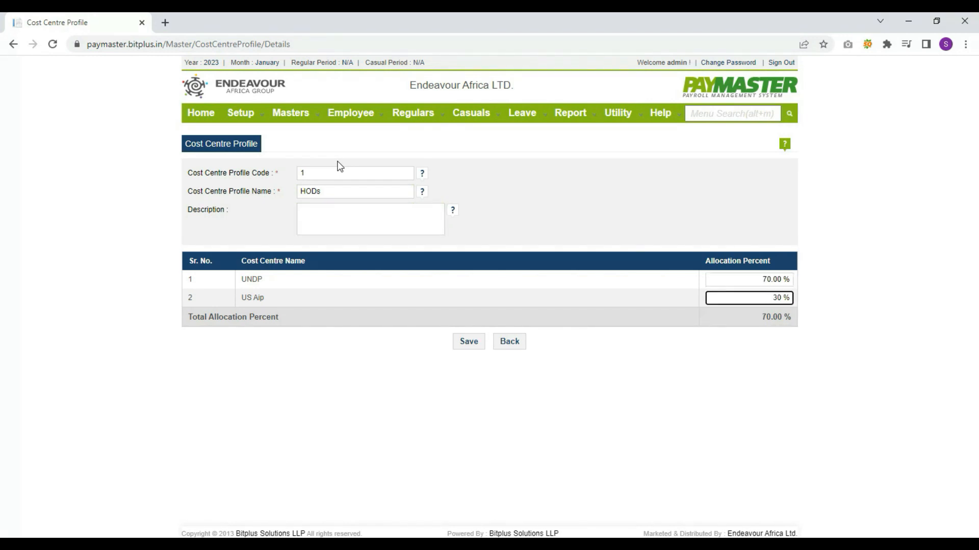
{"action": "key", "text": "Tab"}
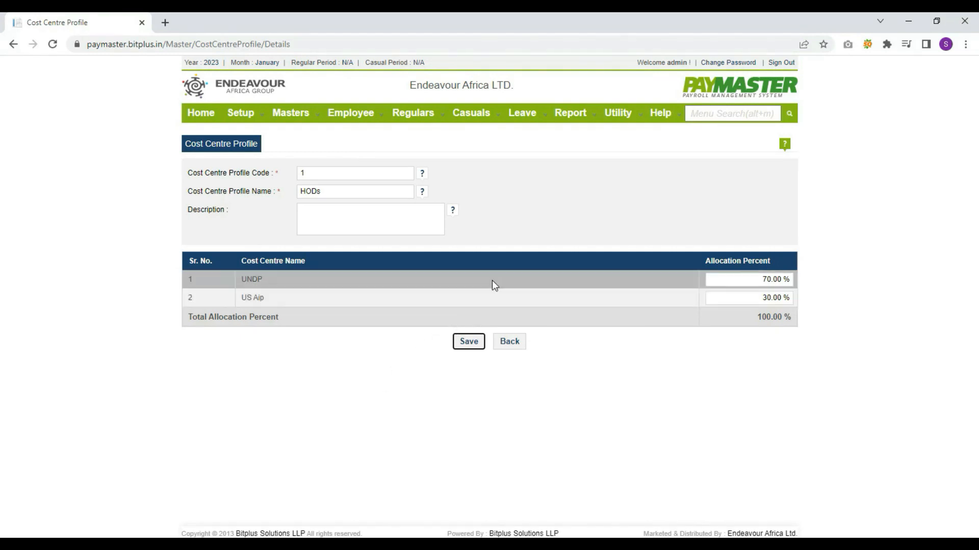
{"action": "left_click", "coordinate": [466, 340]}
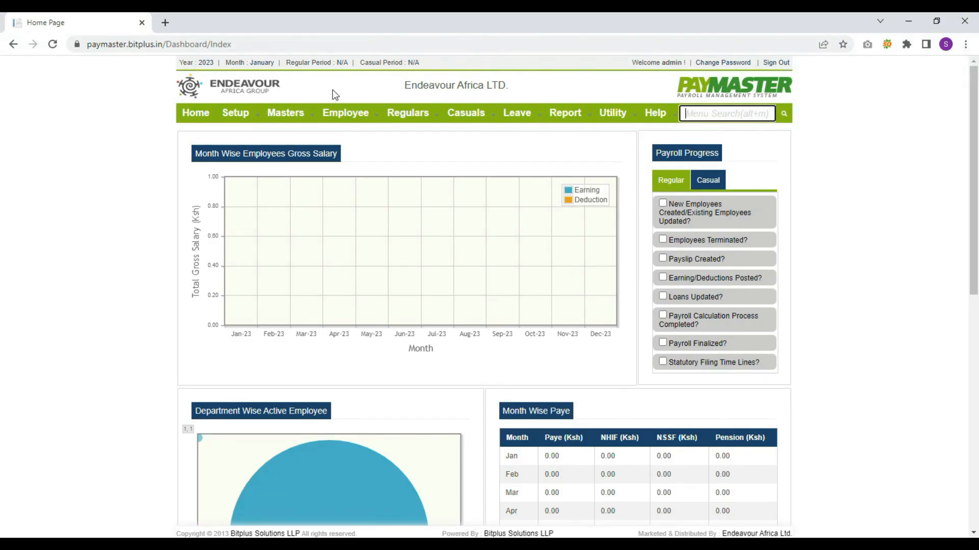
Start a new employee record and scroll through the details form
{"action": "mouse_move", "coordinate": [336, 113]}
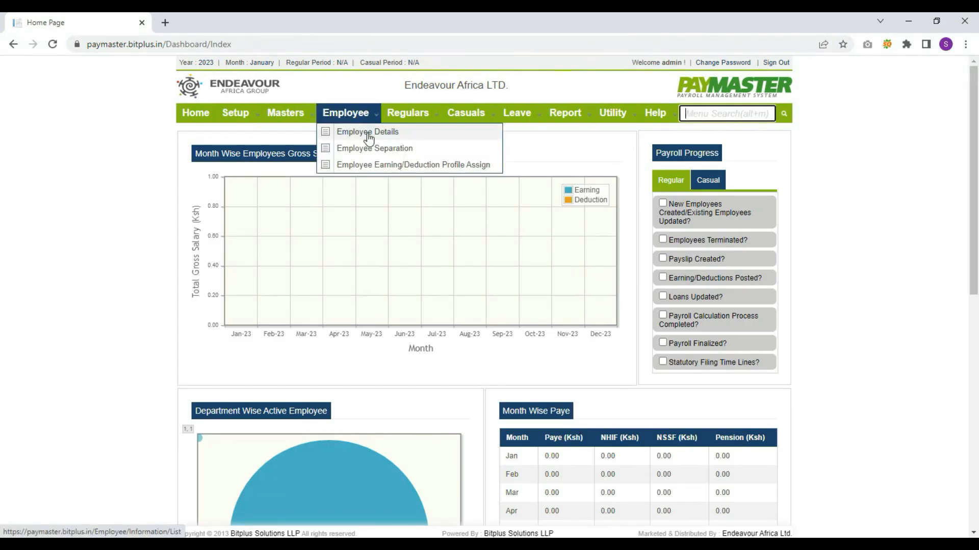
{"action": "left_click", "coordinate": [368, 133]}
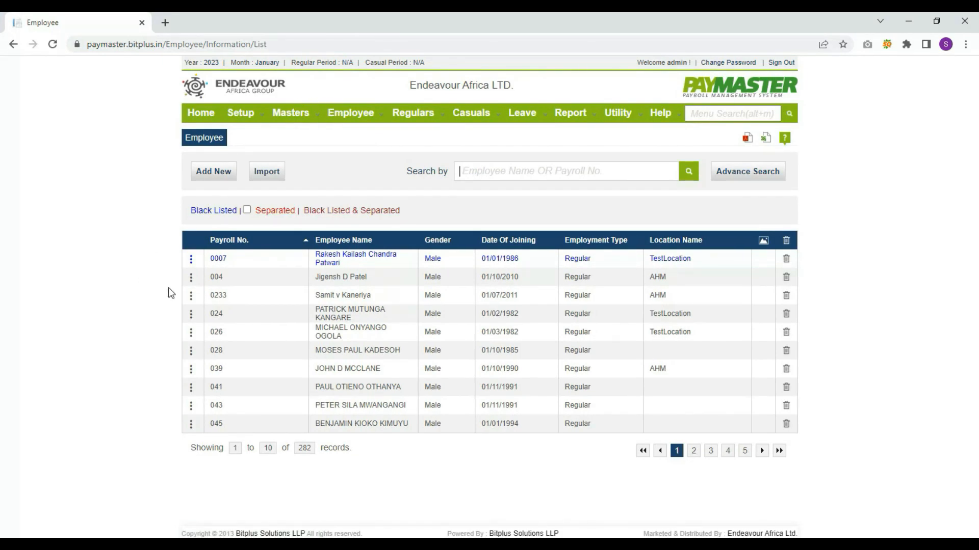
{"action": "left_click", "coordinate": [211, 179]}
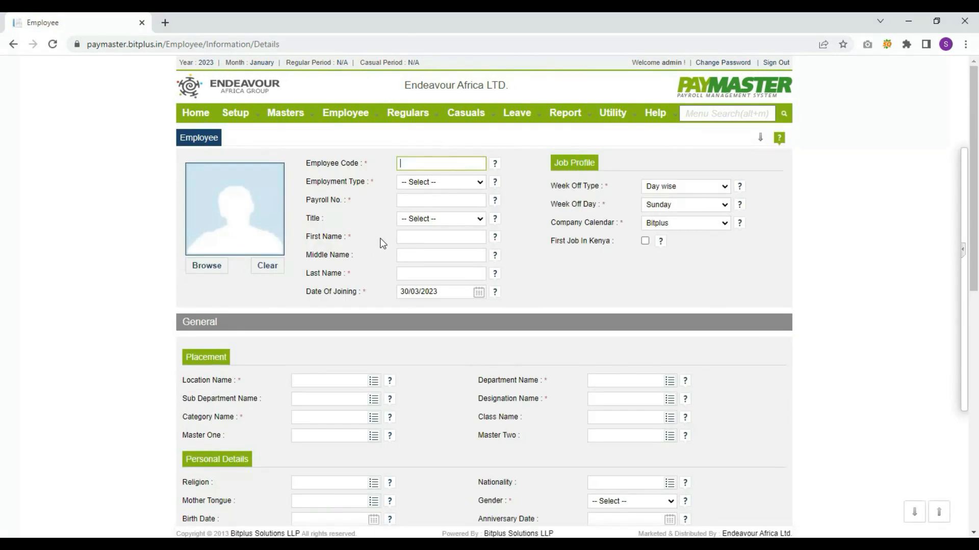
{"action": "scroll", "coordinate": [574, 268], "scroll_direction": "down", "scroll_amount": 2}
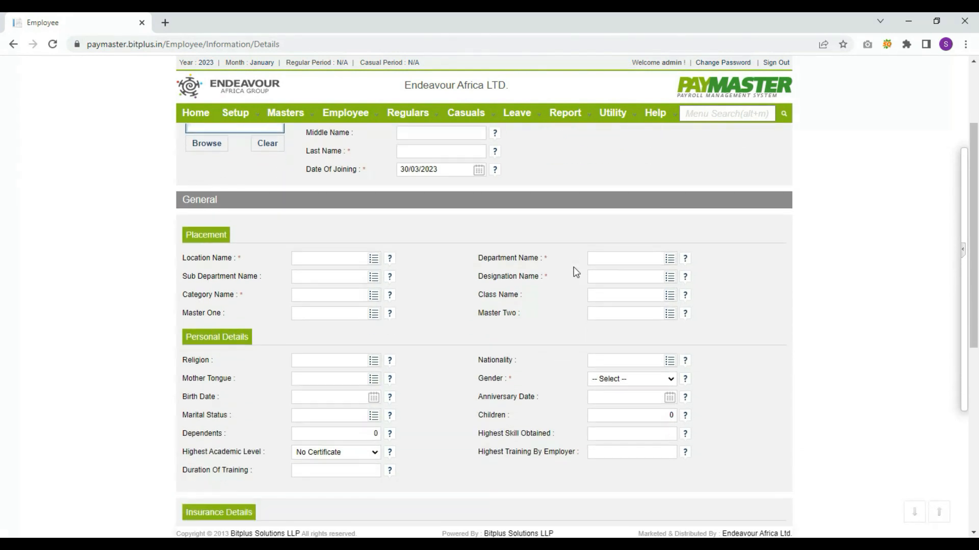
{"action": "scroll", "coordinate": [576, 272], "scroll_direction": "down", "scroll_amount": 1}
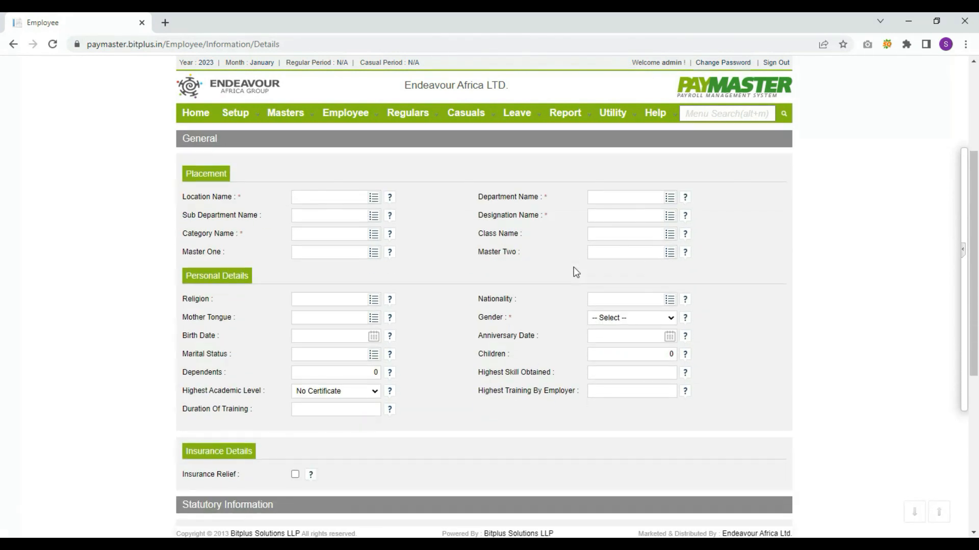
{"action": "scroll", "coordinate": [576, 272], "scroll_direction": "down", "scroll_amount": 1}
{"action": "scroll", "coordinate": [576, 272], "scroll_direction": "down", "scroll_amount": 5}
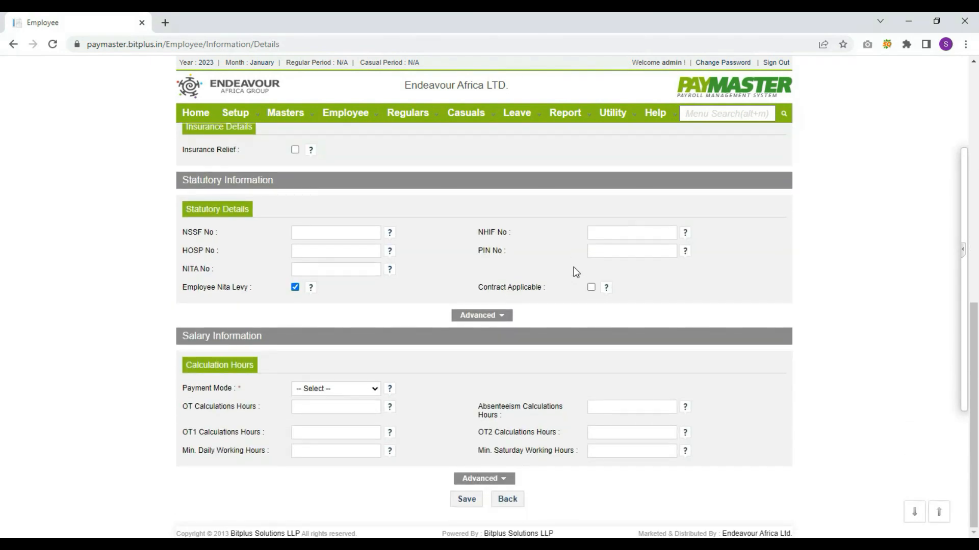
Expand both Advanced sections, scroll to the bottom, and save the employee form
{"action": "left_click", "coordinate": [494, 478]}
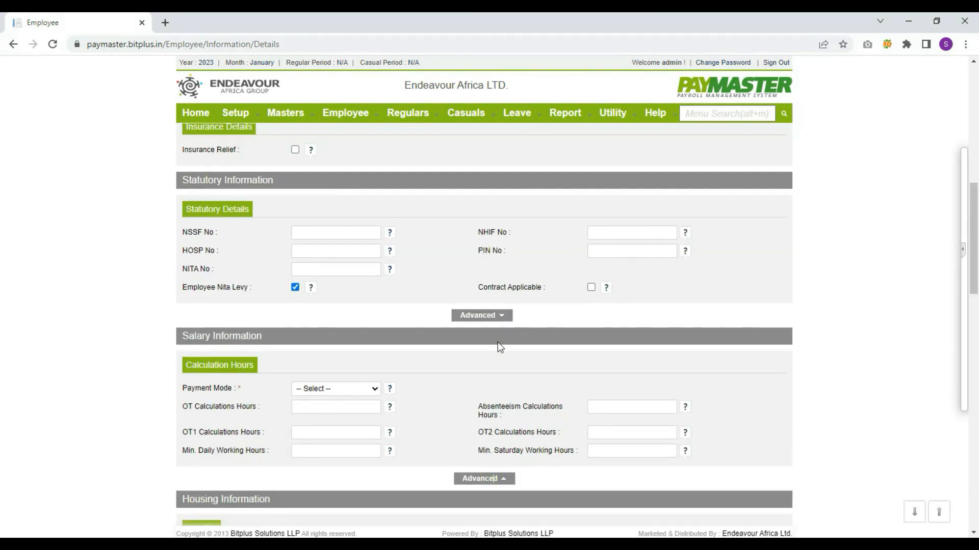
{"action": "left_click", "coordinate": [502, 317]}
{"action": "scroll", "coordinate": [564, 383], "scroll_direction": "down", "scroll_amount": 4}
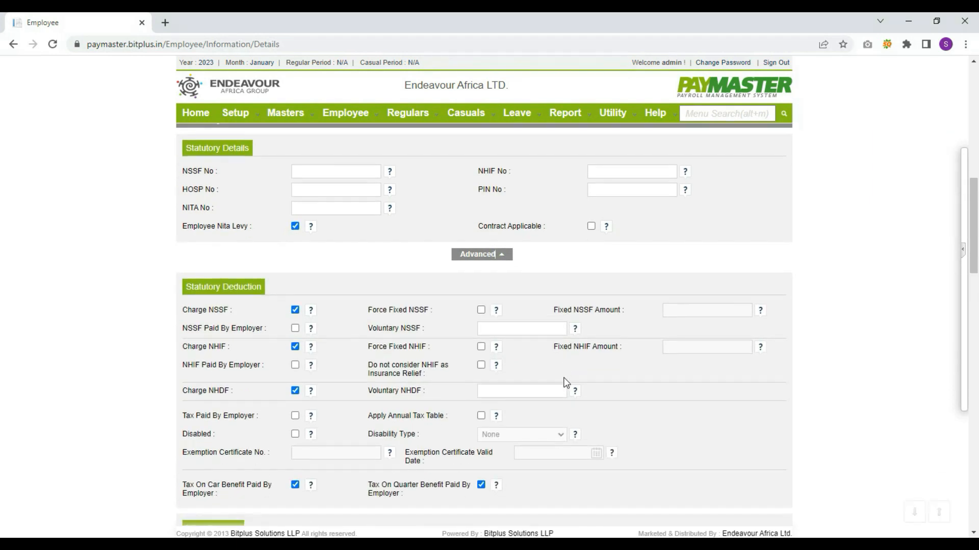
{"action": "scroll", "coordinate": [566, 381], "scroll_direction": "down", "scroll_amount": 9}
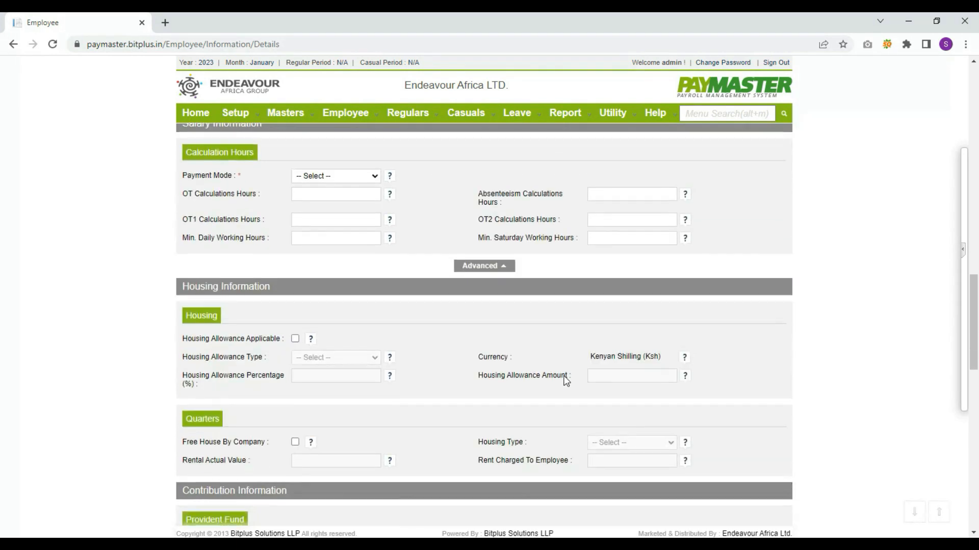
{"action": "scroll", "coordinate": [566, 381], "scroll_direction": "down", "scroll_amount": 10}
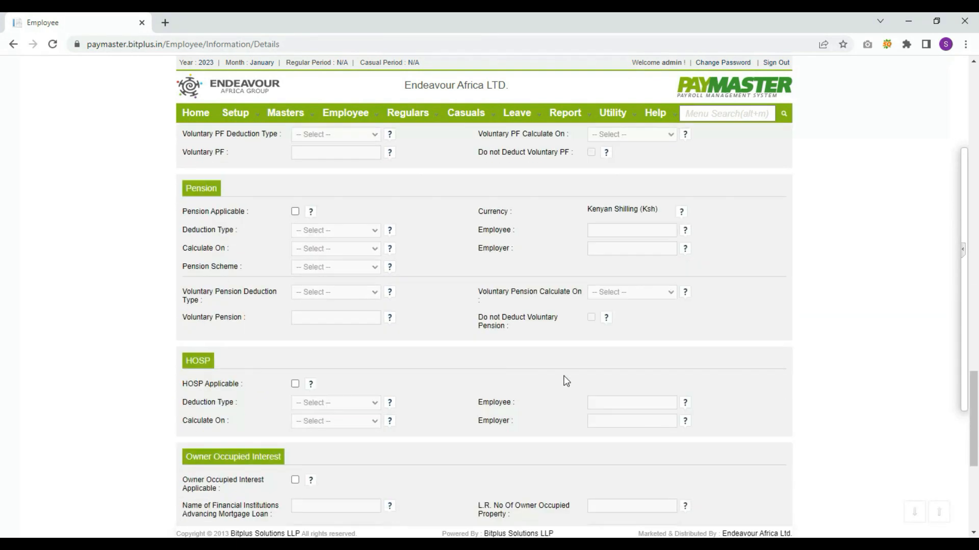
{"action": "scroll", "coordinate": [566, 381], "scroll_direction": "down", "scroll_amount": 4}
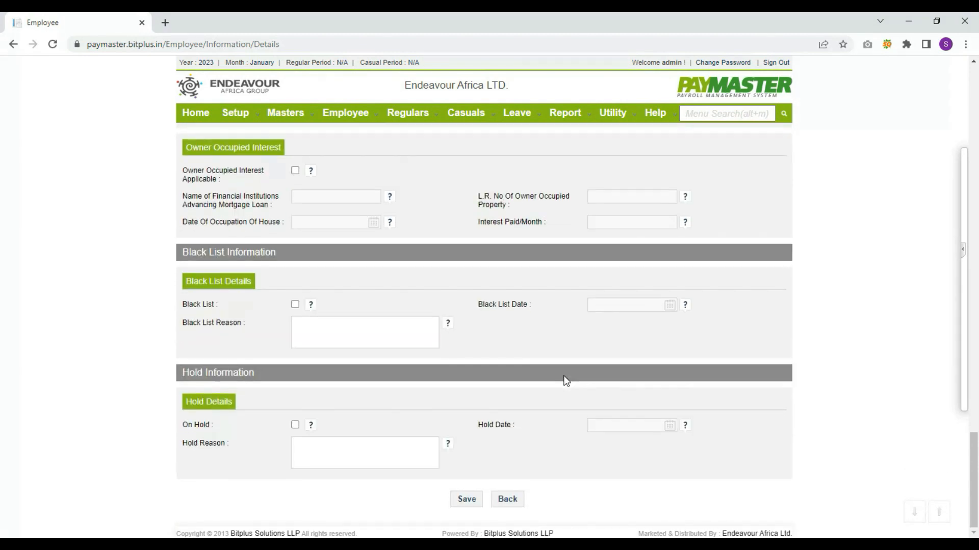
{"action": "left_click", "coordinate": [466, 499]}
Start a new employee separation entry and step through its leaving date and remarks fields
{"action": "mouse_move", "coordinate": [352, 113]}
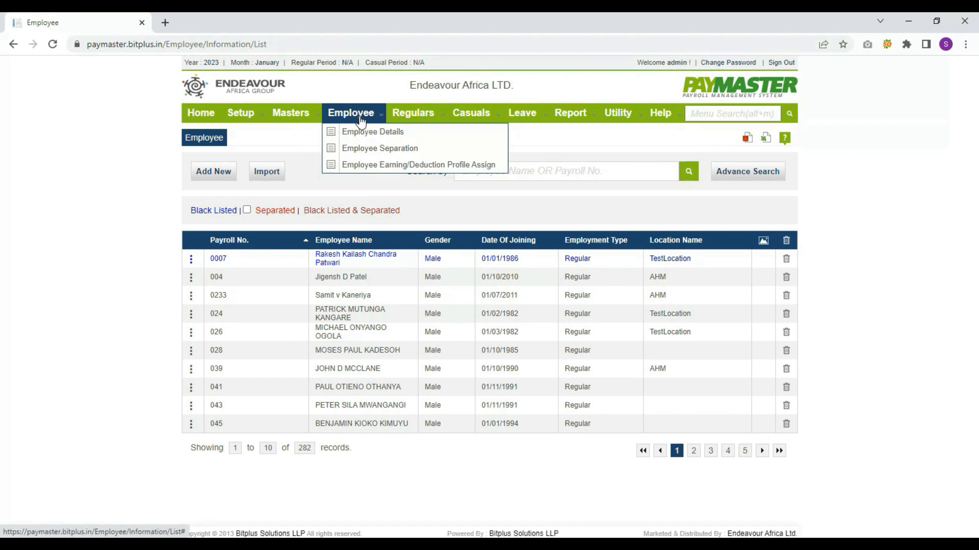
{"action": "left_click", "coordinate": [368, 151]}
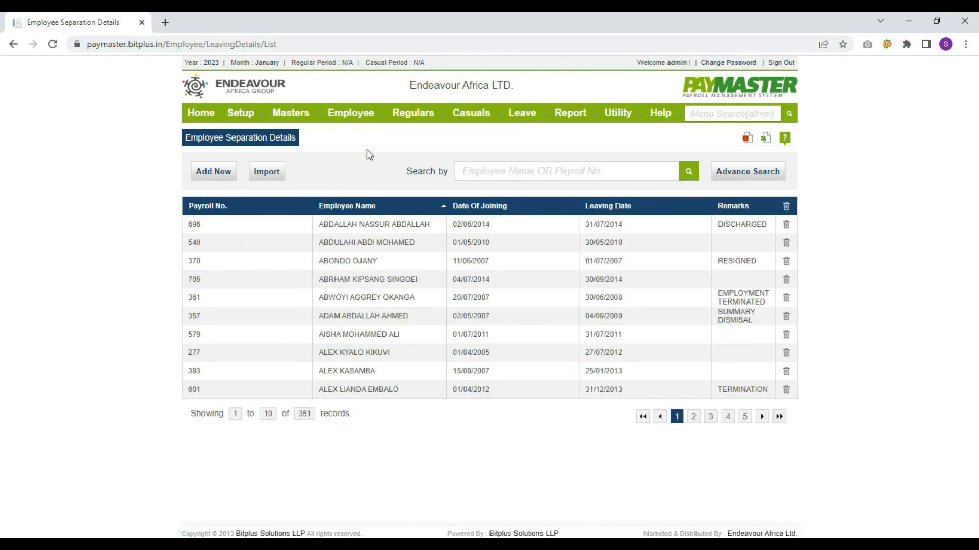
{"action": "left_click", "coordinate": [217, 173]}
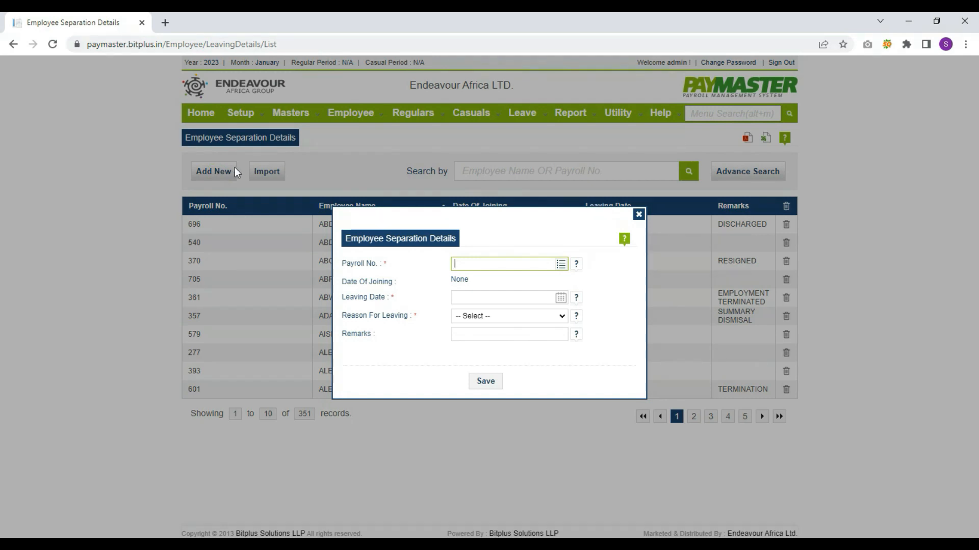
{"action": "key", "text": "Tab"}
{"action": "key", "text": "Tab"}
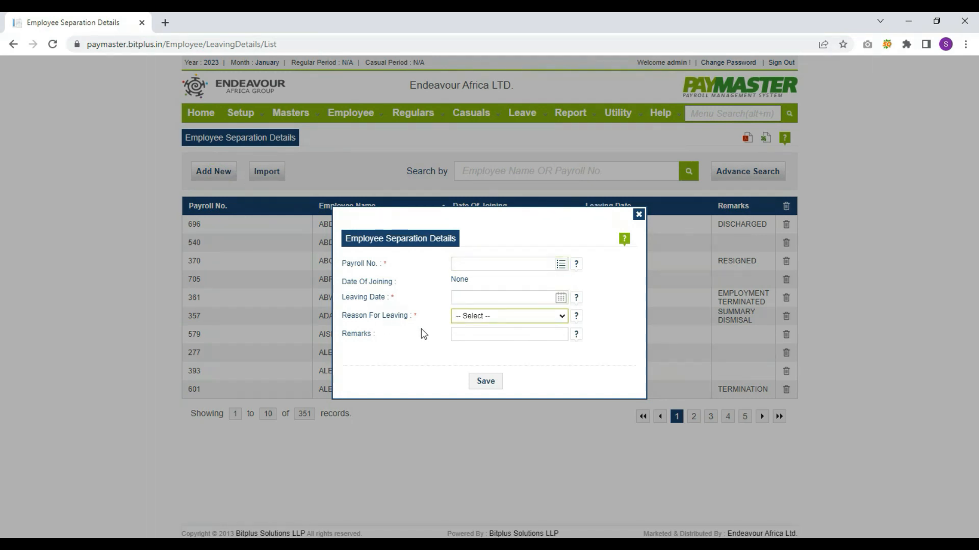
{"action": "left_click", "coordinate": [464, 336]}
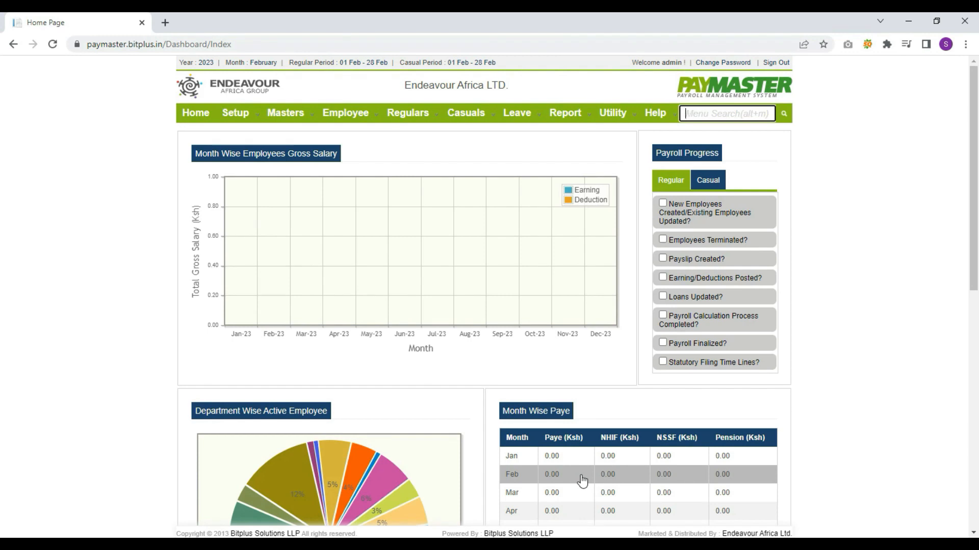
Set the 2023 working month to March in Financial Year Details and save
{"action": "left_click", "coordinate": [354, 62]}
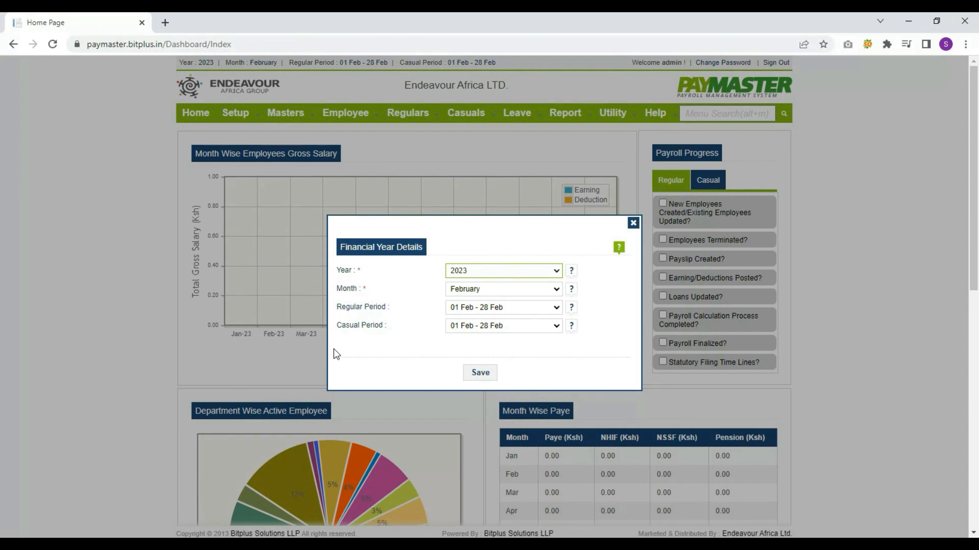
{"action": "left_click", "coordinate": [476, 288]}
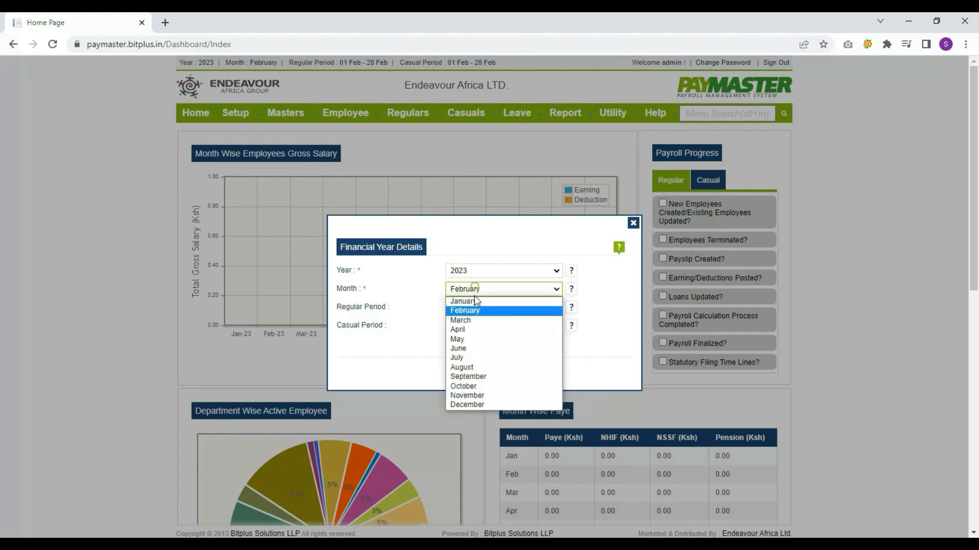
{"action": "left_click", "coordinate": [473, 319]}
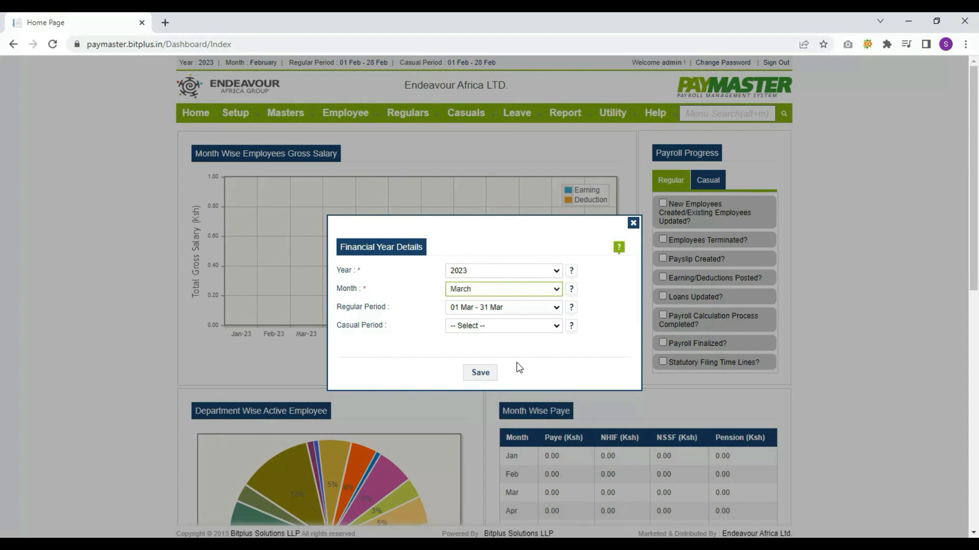
{"action": "left_click", "coordinate": [488, 370]}
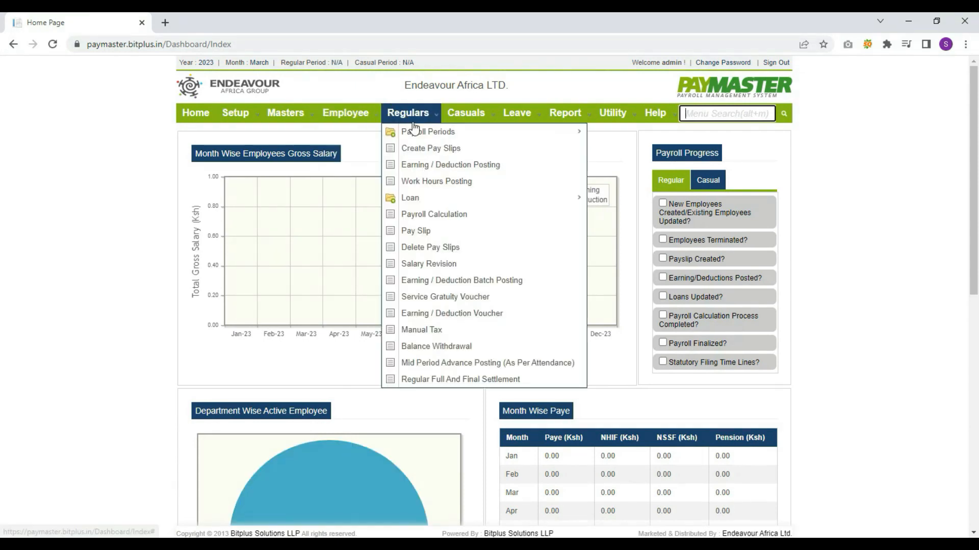
Add a March regular payroll period from 01/03/2023 to 30/04/2023 and save it
{"action": "mouse_move", "coordinate": [407, 113]}
{"action": "mouse_move", "coordinate": [496, 137]}
{"action": "left_click", "coordinate": [617, 135]}
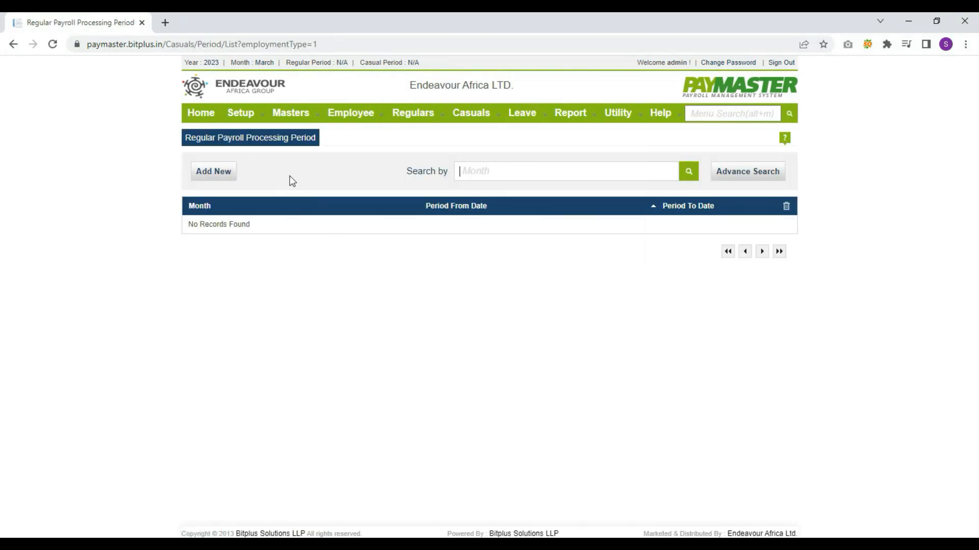
{"action": "left_click", "coordinate": [214, 172]}
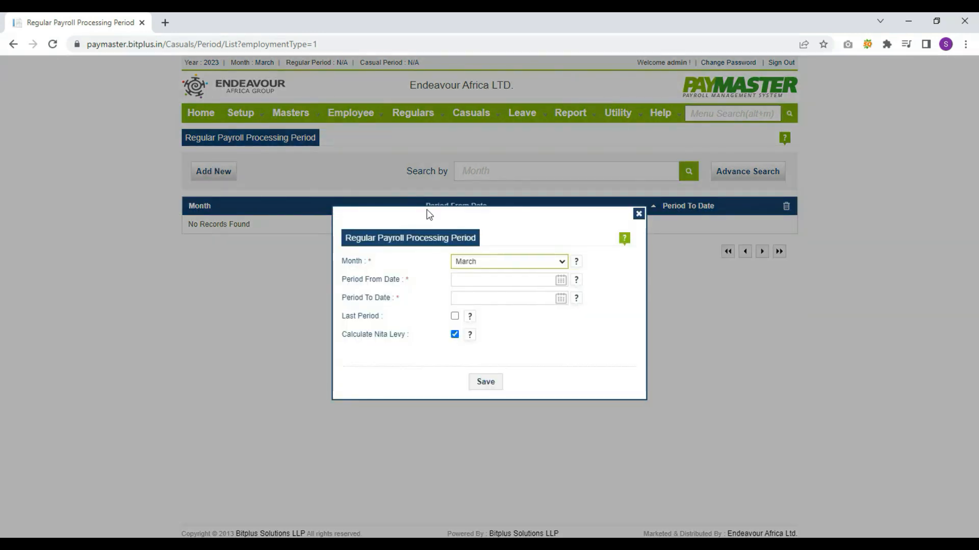
{"action": "left_click", "coordinate": [519, 263]}
{"action": "left_click", "coordinate": [519, 263]}
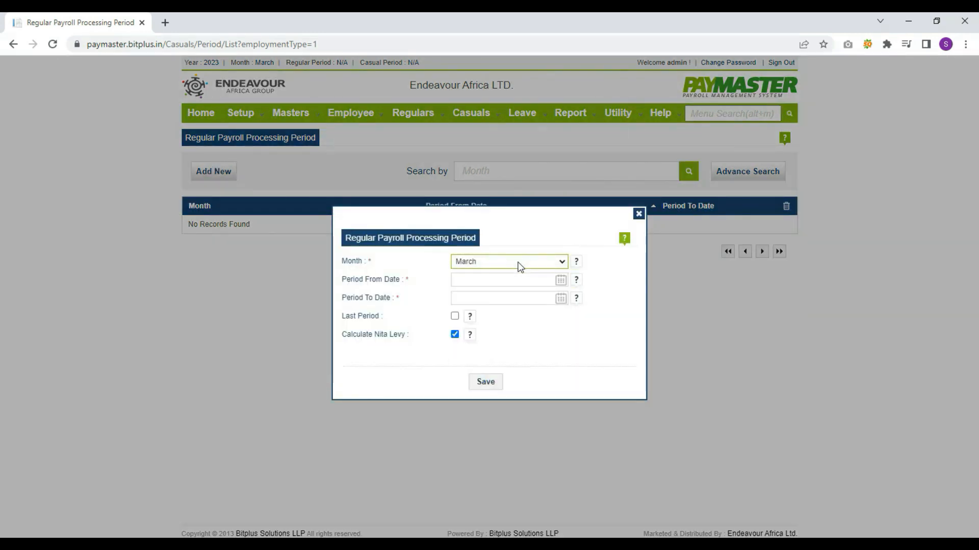
{"action": "left_click", "coordinate": [561, 281]}
{"action": "left_click", "coordinate": [517, 331]}
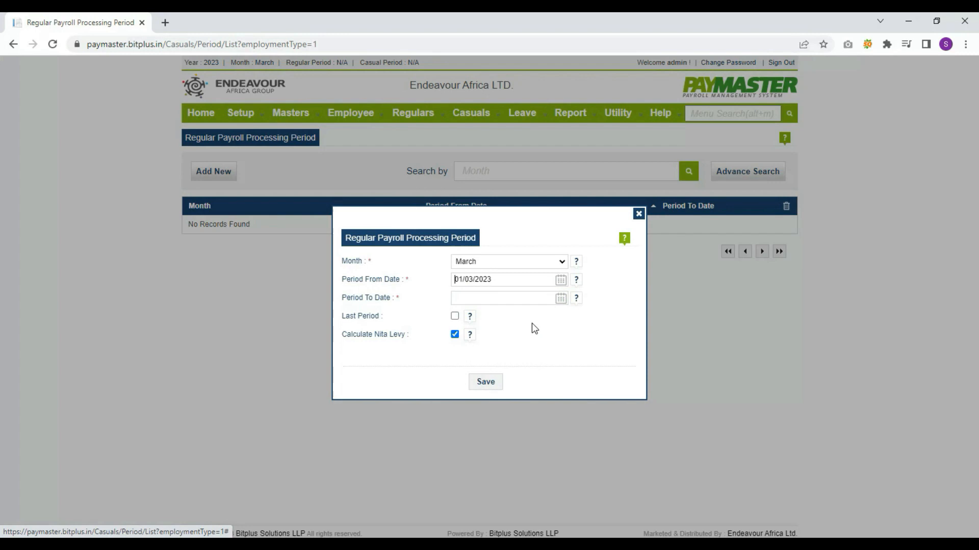
{"action": "left_click", "coordinate": [560, 299]}
{"action": "left_click", "coordinate": [461, 418]}
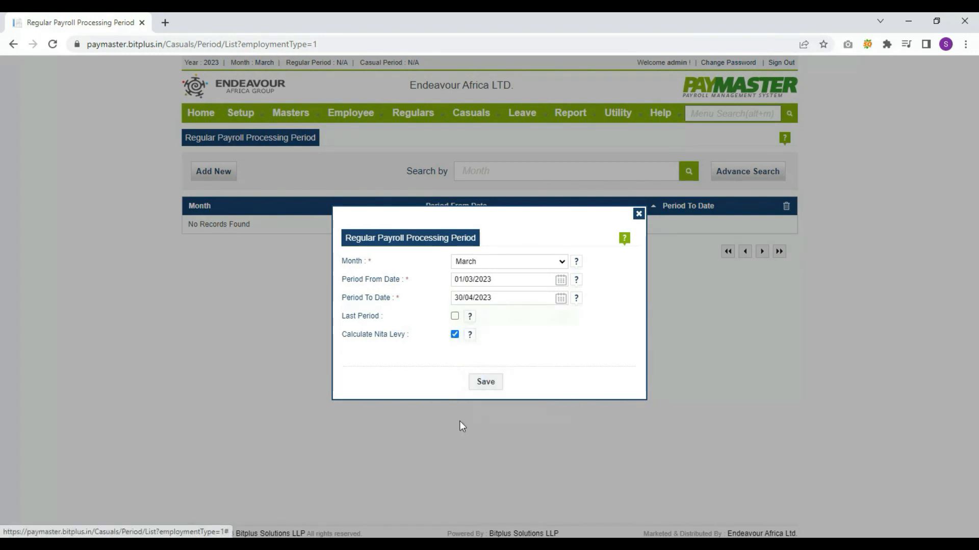
{"action": "left_click", "coordinate": [484, 387]}
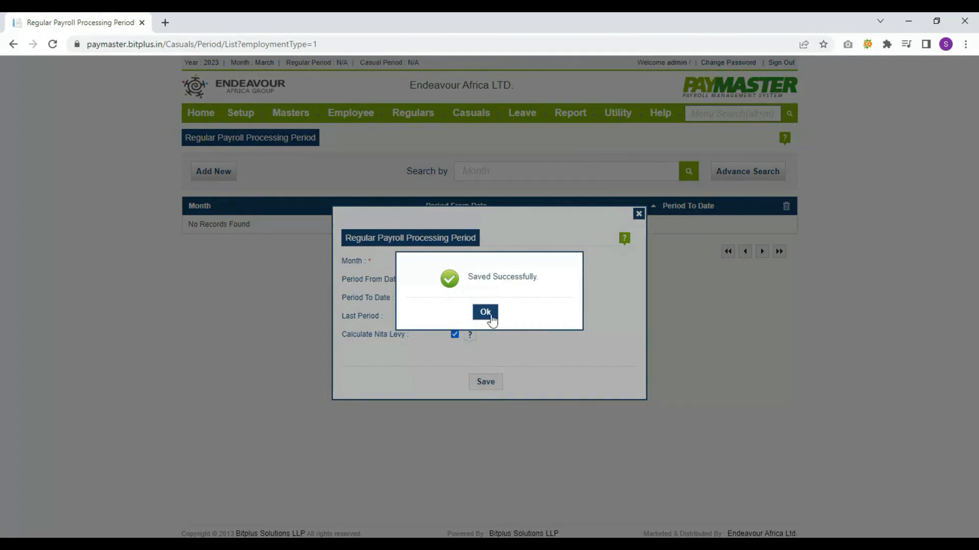
{"action": "left_click", "coordinate": [485, 312]}
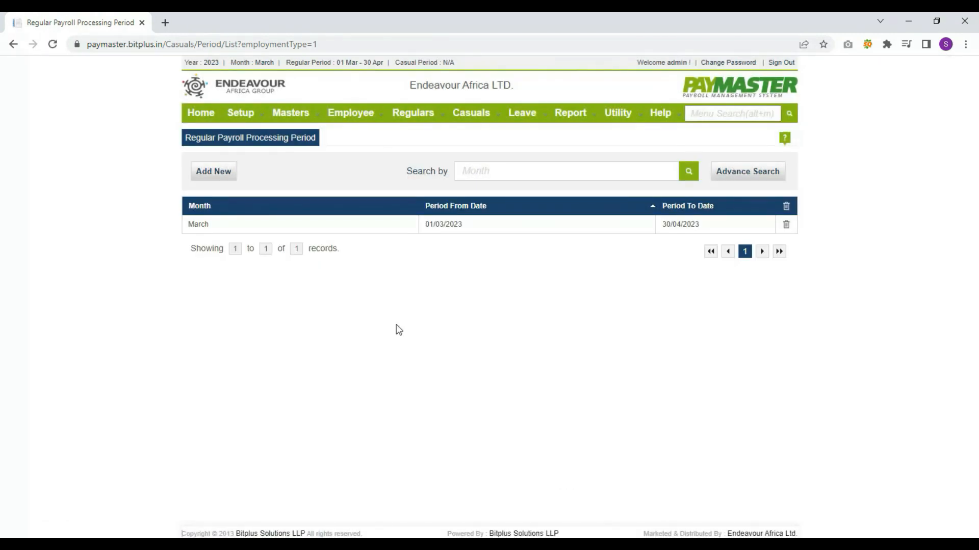
Create regular pay slips for all employees with the Multiple option and confirm
{"action": "mouse_move", "coordinate": [408, 112]}
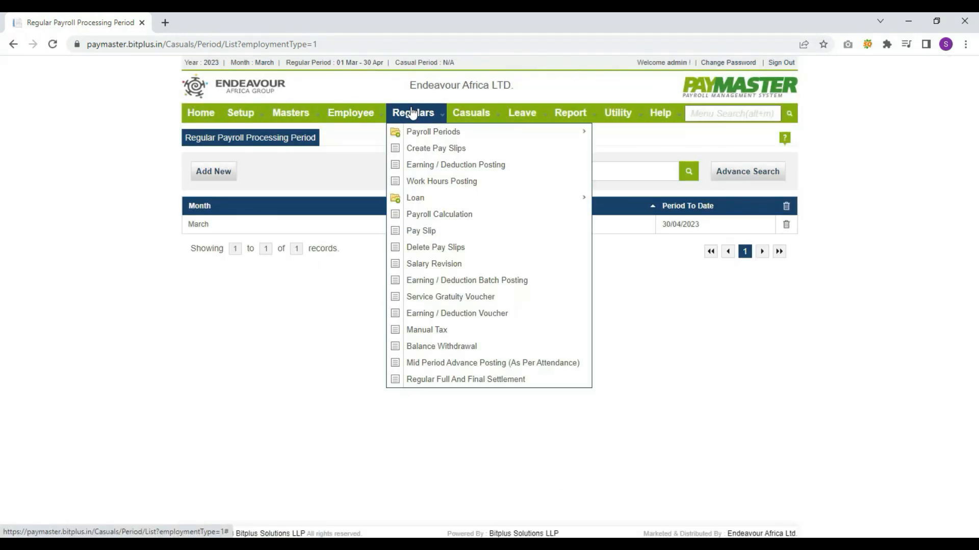
{"action": "left_click", "coordinate": [424, 150]}
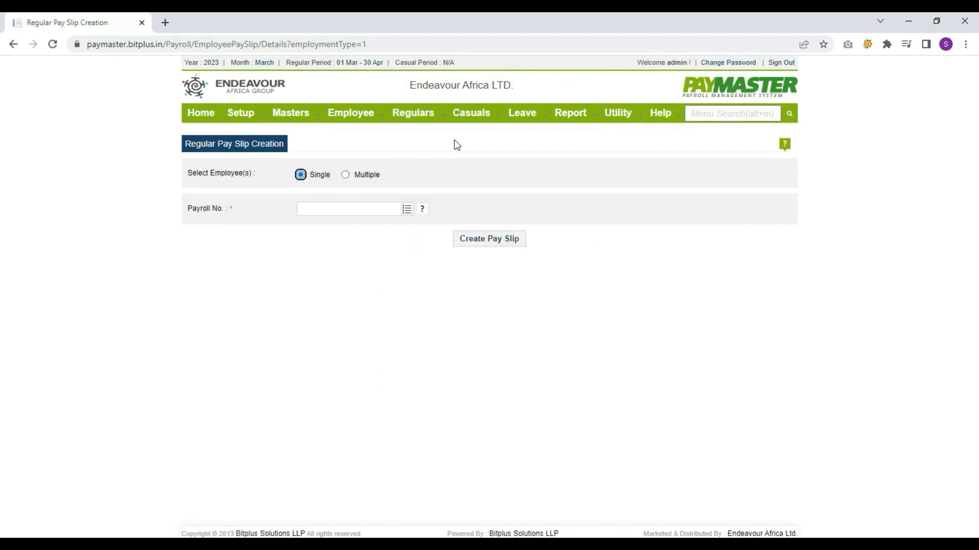
{"action": "left_click", "coordinate": [345, 176]}
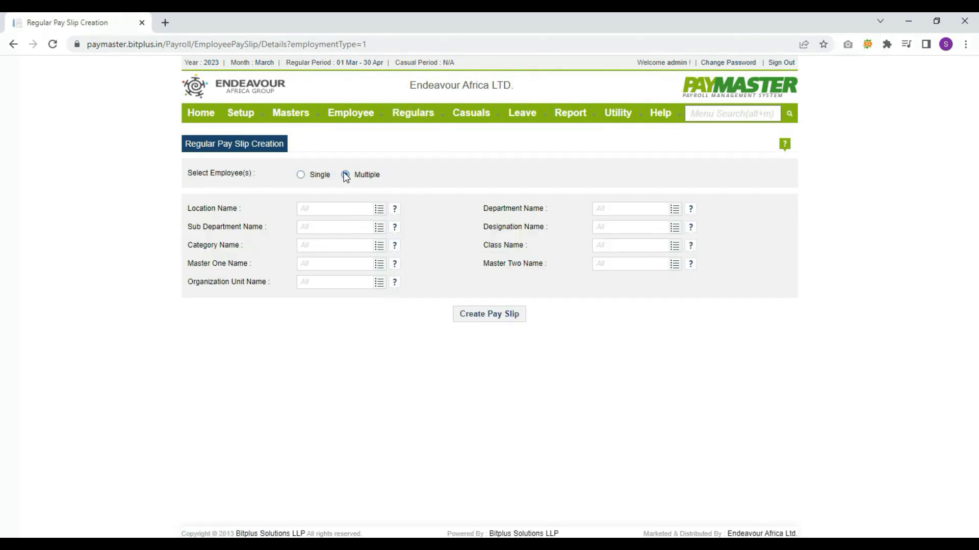
{"action": "left_click", "coordinate": [480, 317]}
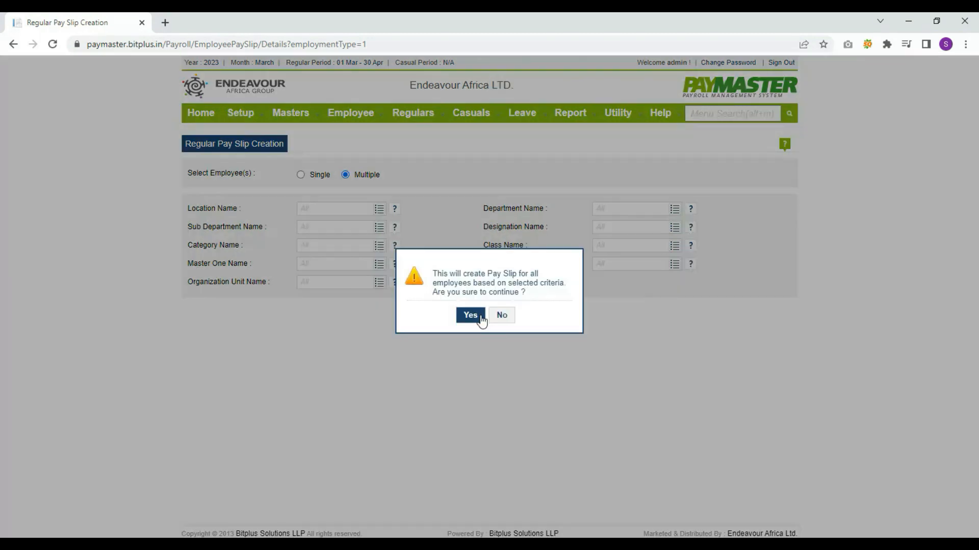
{"action": "left_click", "coordinate": [469, 316]}
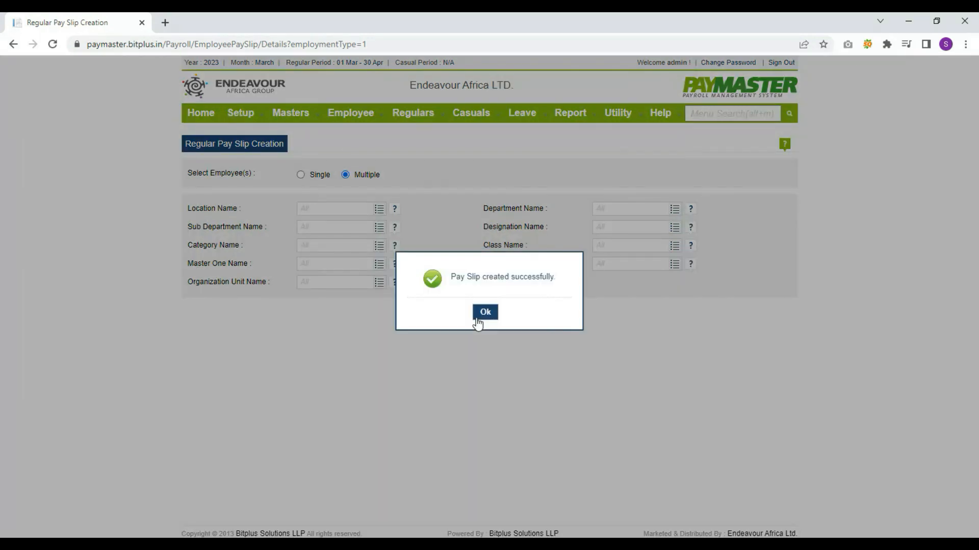
{"action": "left_click", "coordinate": [483, 314]}
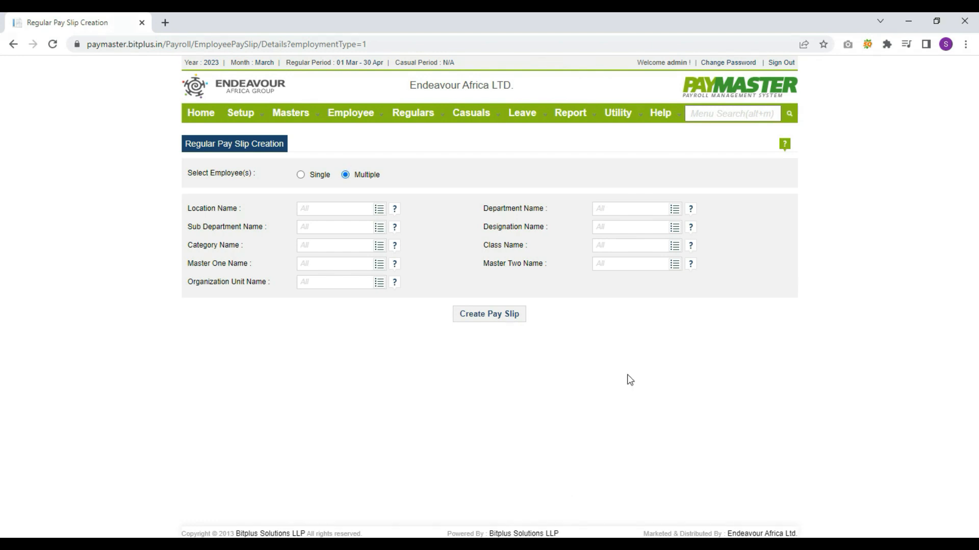
Load the Employee Wise earning/deduction posting sheet for payroll 004, the first listed employee
{"action": "mouse_move", "coordinate": [427, 119]}
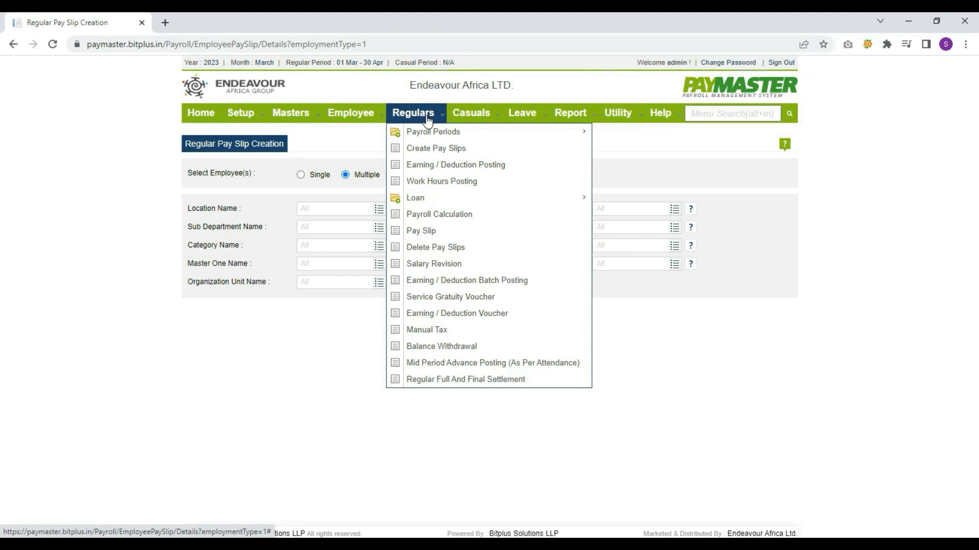
{"action": "left_click", "coordinate": [430, 166]}
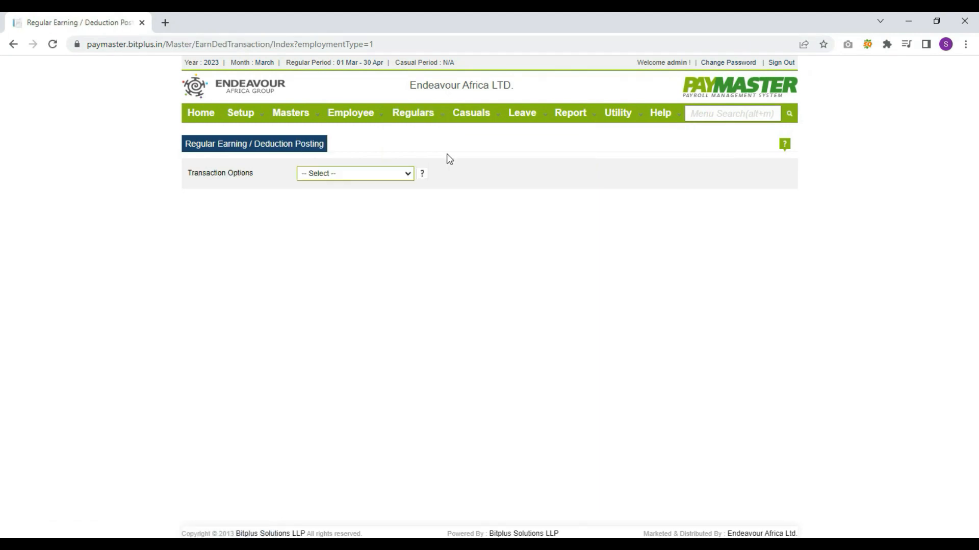
{"action": "left_click", "coordinate": [388, 175]}
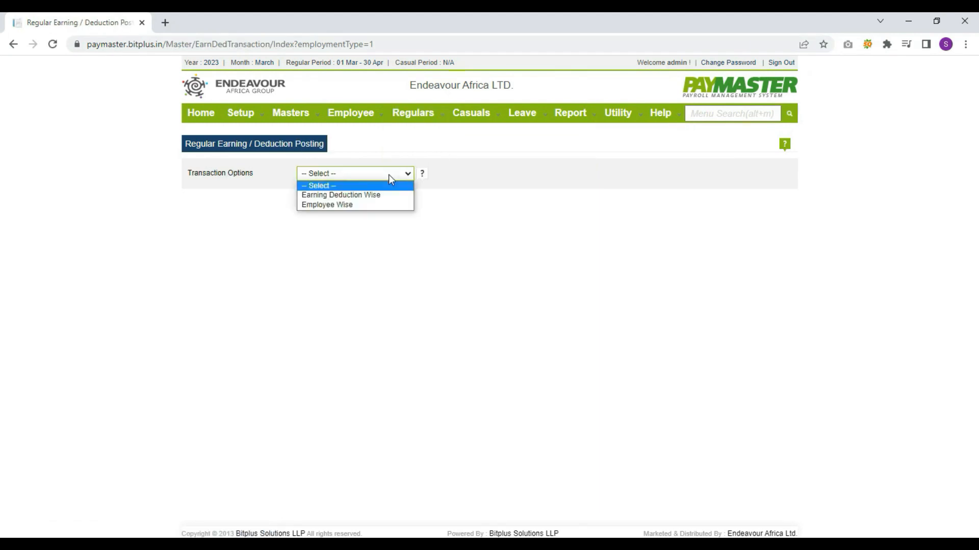
{"action": "left_click", "coordinate": [353, 206]}
{"action": "left_click", "coordinate": [407, 234]}
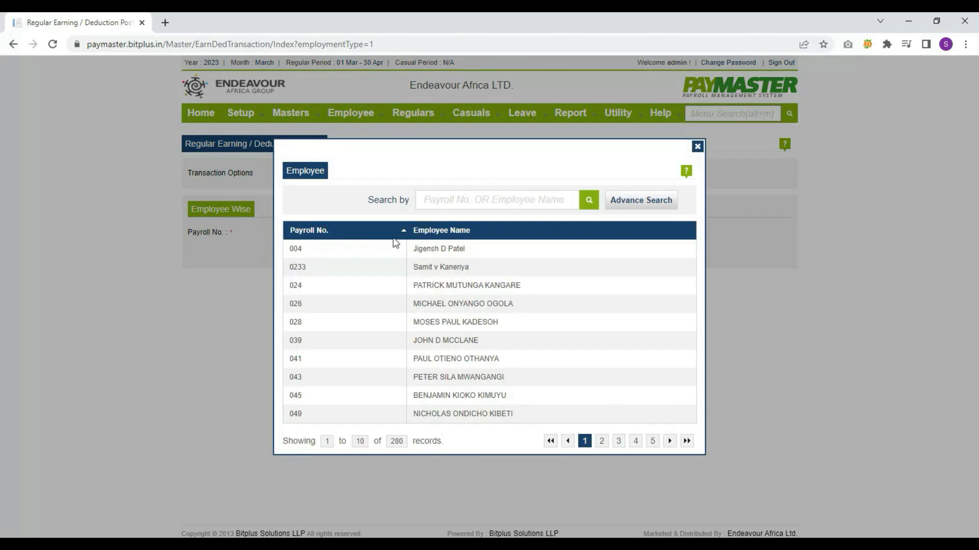
{"action": "left_click", "coordinate": [400, 257]}
{"action": "left_click", "coordinate": [321, 252]}
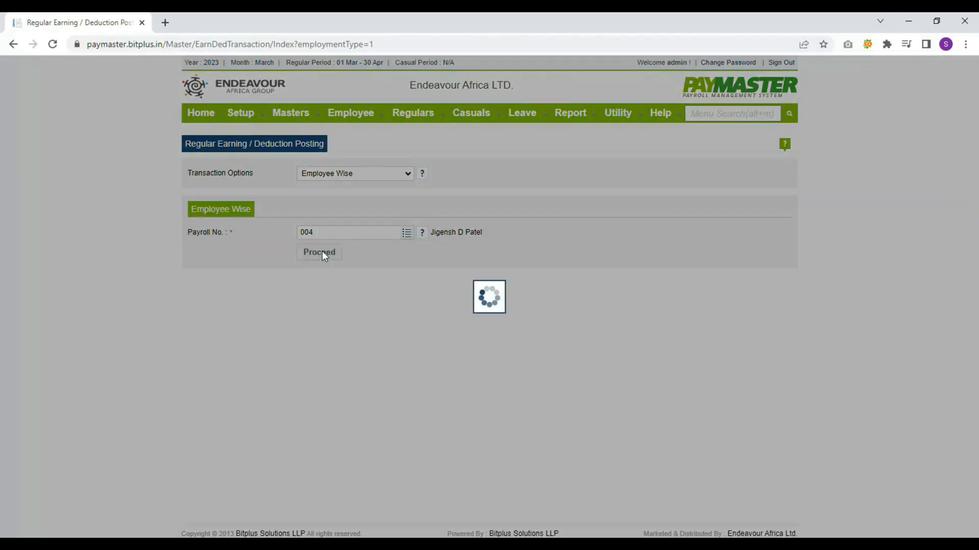
Scroll through the employee's earnings and deductions, all amounts still 0
{"action": "scroll", "coordinate": [526, 271], "scroll_direction": "down", "scroll_amount": 2}
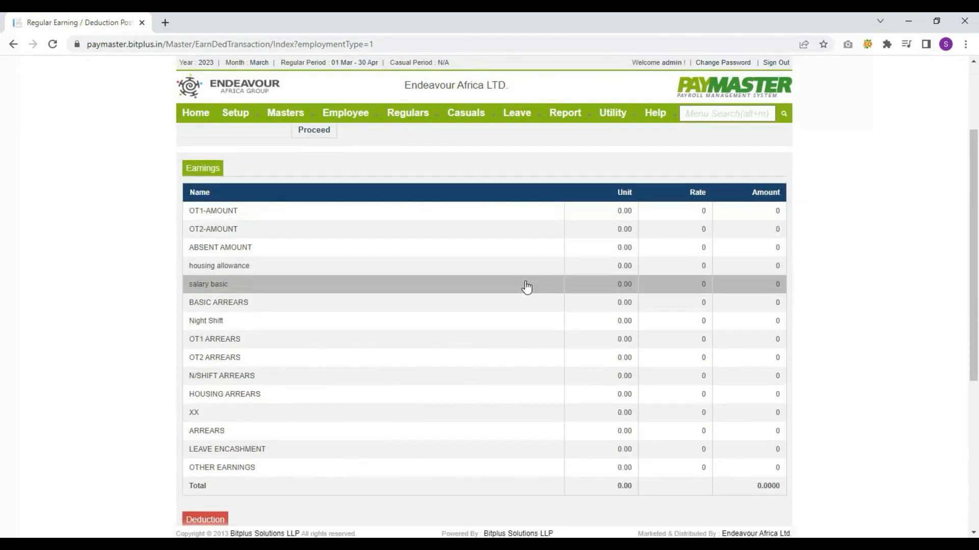
{"action": "scroll", "coordinate": [673, 283], "scroll_direction": "down", "scroll_amount": 3}
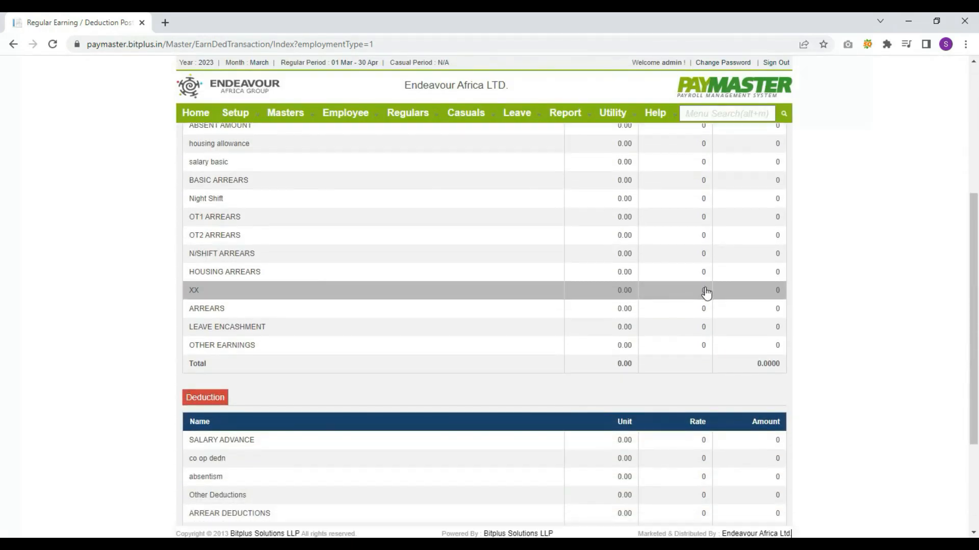
{"action": "scroll", "coordinate": [704, 290], "scroll_direction": "down", "scroll_amount": 2}
{"action": "scroll", "coordinate": [428, 133], "scroll_direction": "up", "scroll_amount": 8}
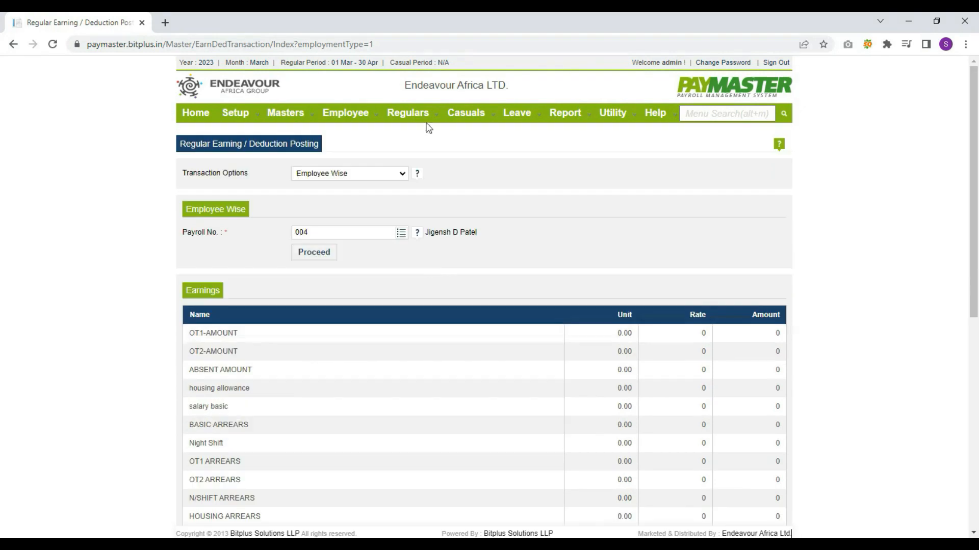
{"action": "left_click", "coordinate": [417, 115]}
{"action": "mouse_move", "coordinate": [421, 200]}
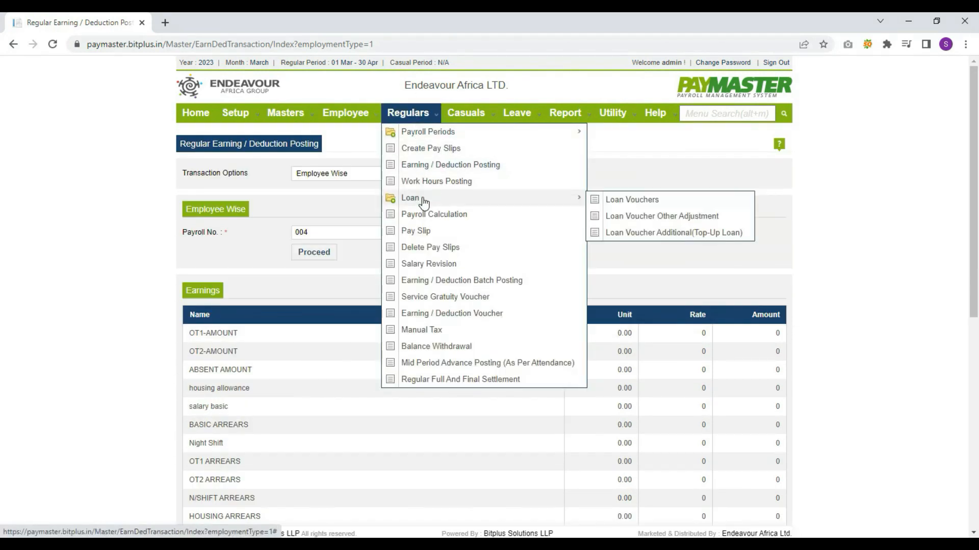
Start a new loan voucher for the first employee, dated 01/04/2023, with loan type MEDICAL LOAN
{"action": "left_click", "coordinate": [604, 199]}
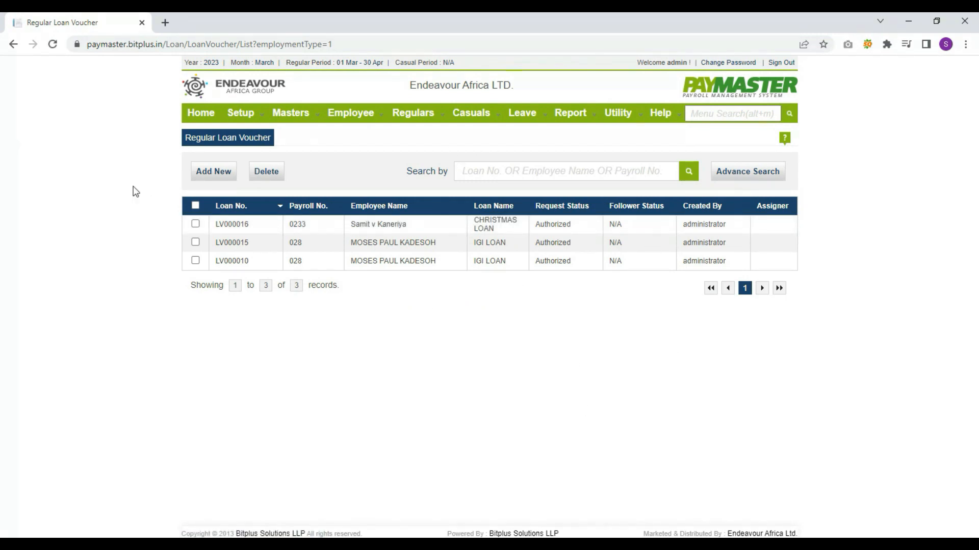
{"action": "left_click", "coordinate": [213, 180]}
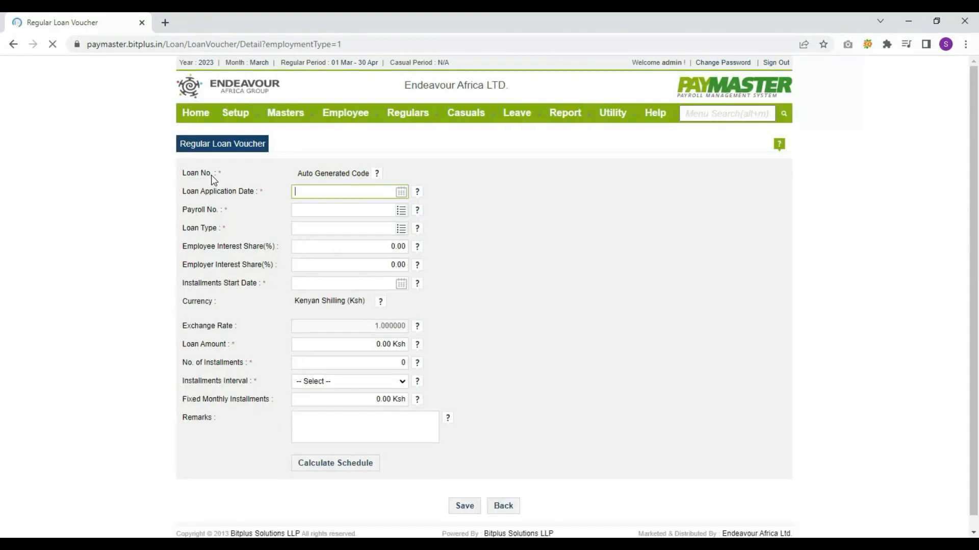
{"action": "left_click", "coordinate": [401, 191]}
{"action": "left_click", "coordinate": [410, 244]}
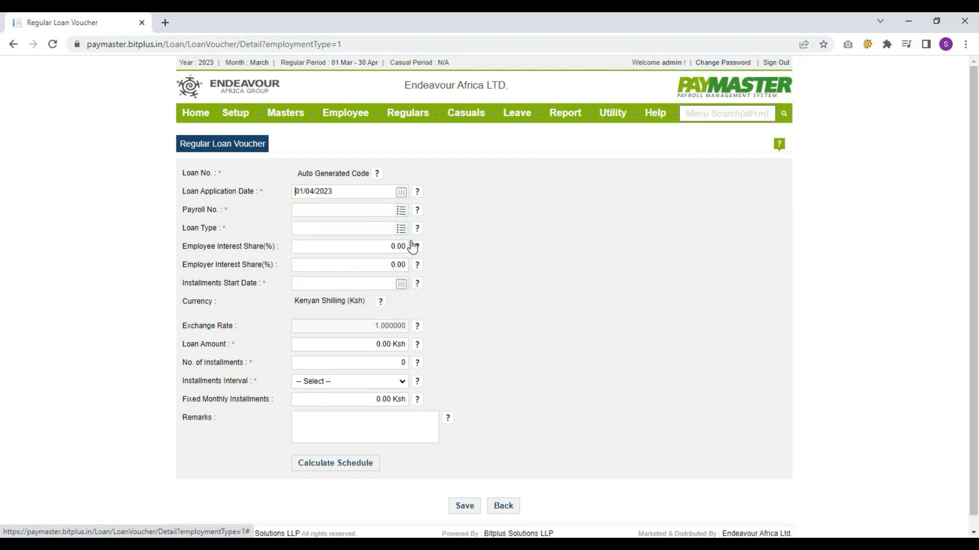
{"action": "left_click", "coordinate": [399, 217]}
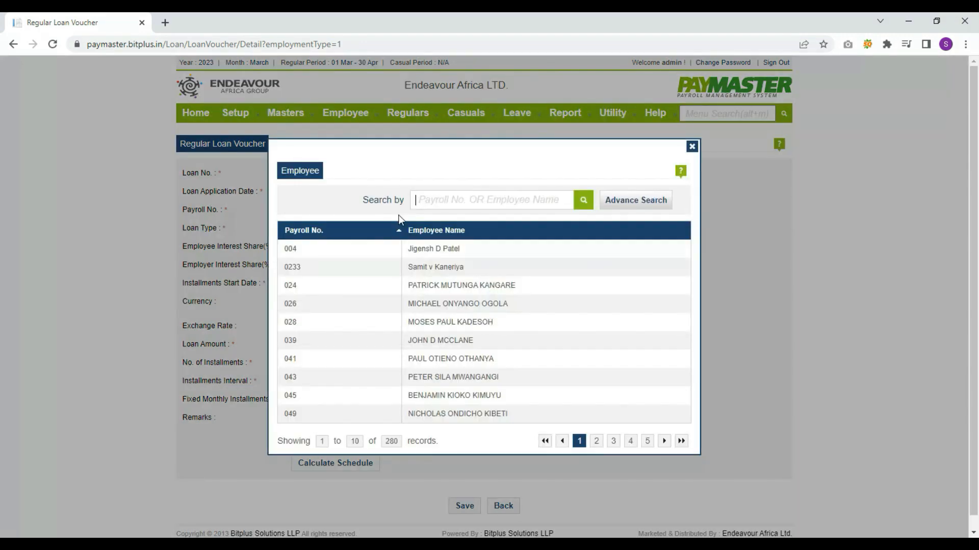
{"action": "left_click", "coordinate": [420, 249]}
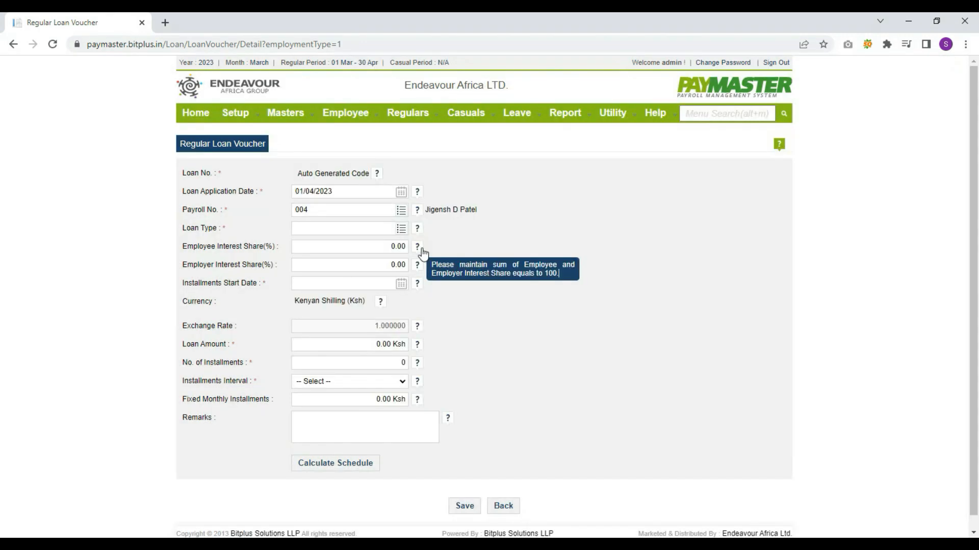
{"action": "left_click", "coordinate": [400, 229]}
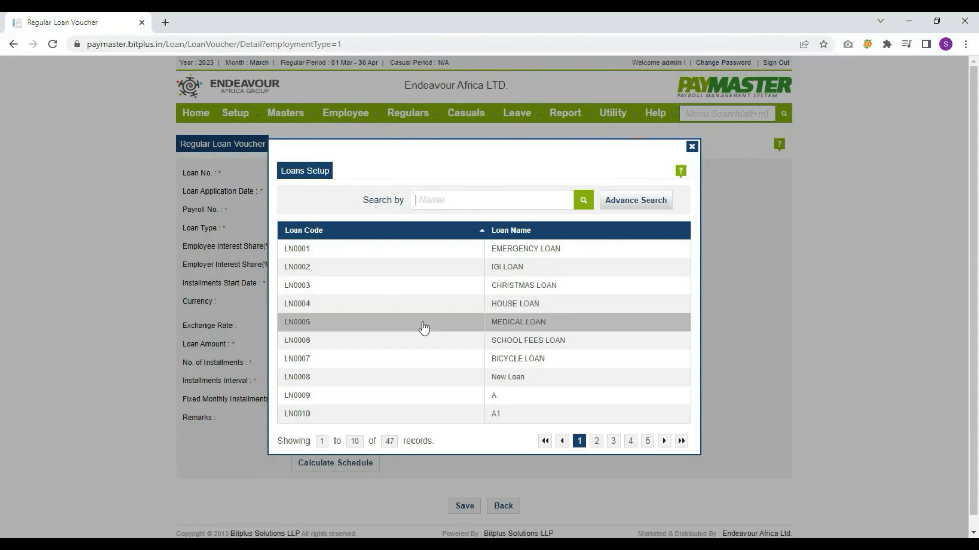
{"action": "left_click", "coordinate": [422, 326]}
Set the loan amount to 10,000 with 10 monthly installments
{"action": "key", "text": "shift+Tab"}
{"action": "key", "text": "shift+Tab"}
{"action": "key", "text": "shift+Tab"}
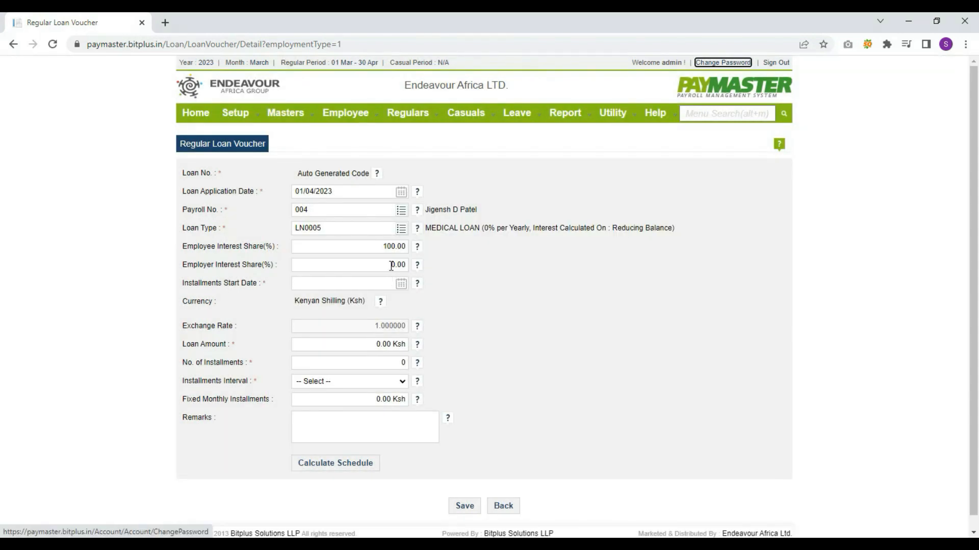
{"action": "scroll", "coordinate": [377, 316], "scroll_direction": "down", "scroll_amount": 1}
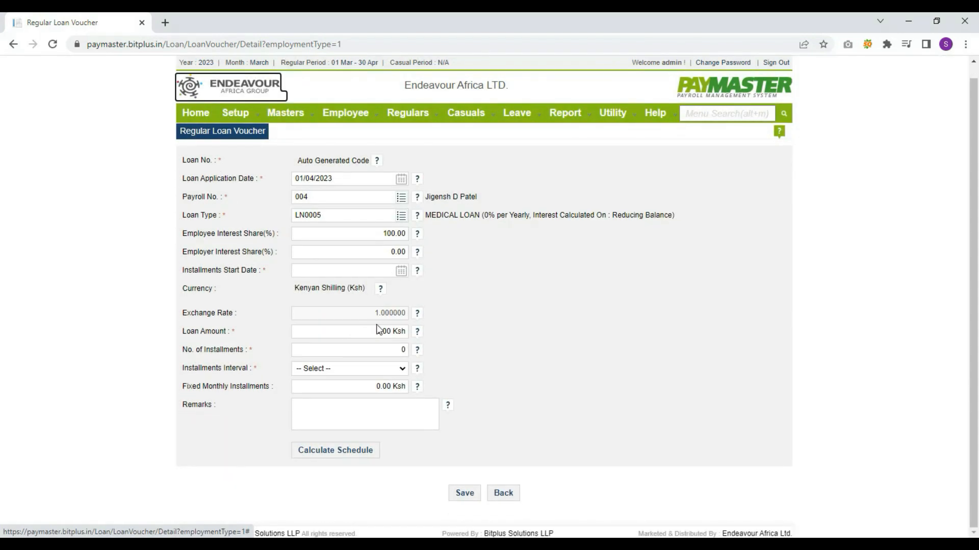
{"action": "left_click", "coordinate": [373, 336]}
{"action": "type", "text": "1"}
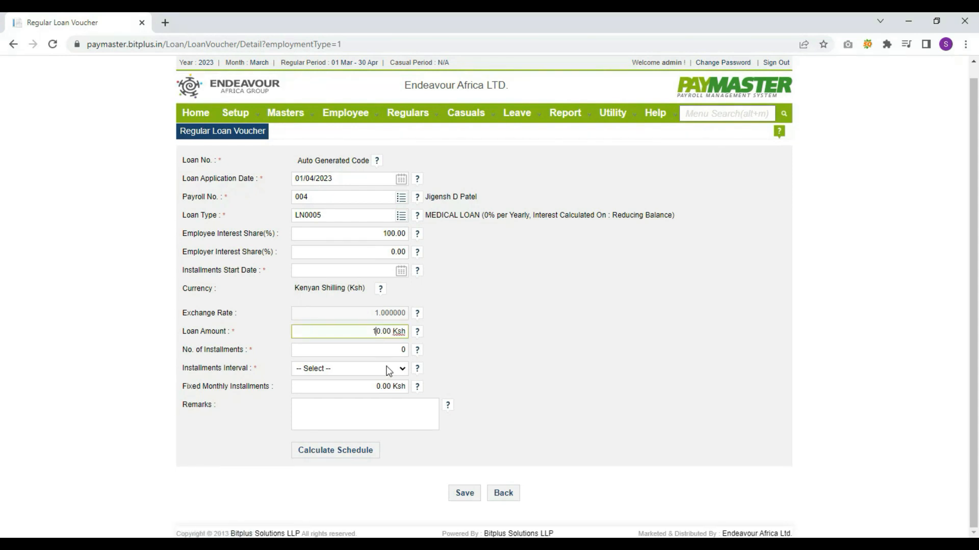
{"action": "type", "text": "0,00"}
{"action": "key", "text": "Tab"}
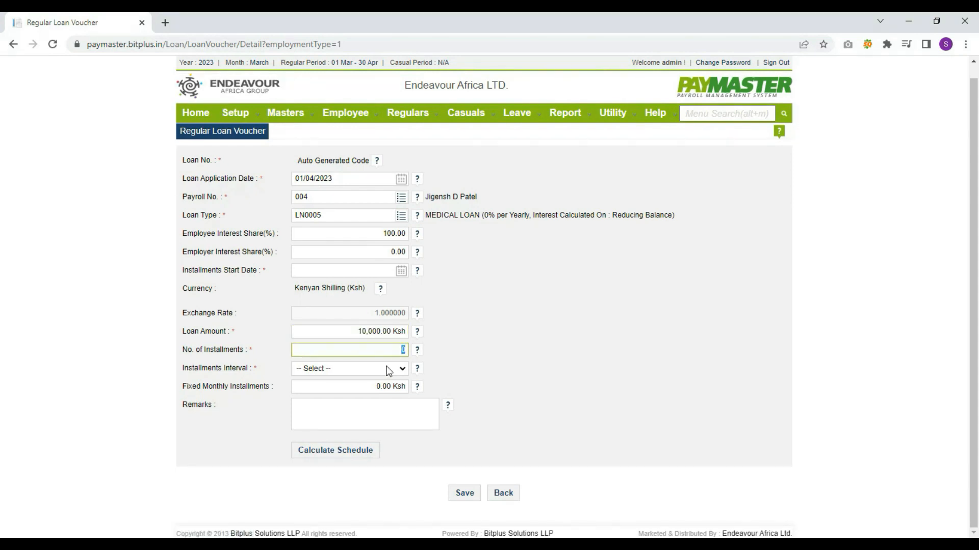
{"action": "left_click", "coordinate": [395, 370]}
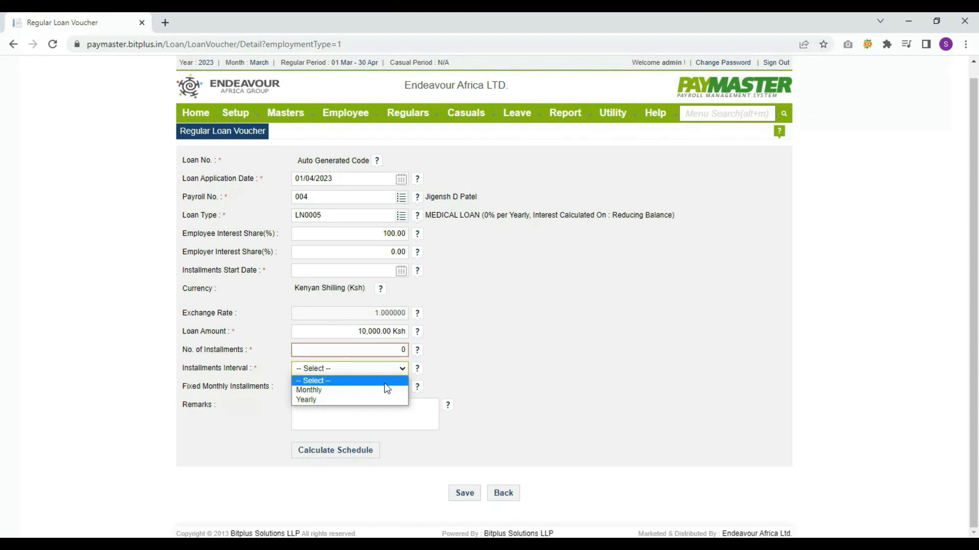
{"action": "left_click", "coordinate": [382, 387]}
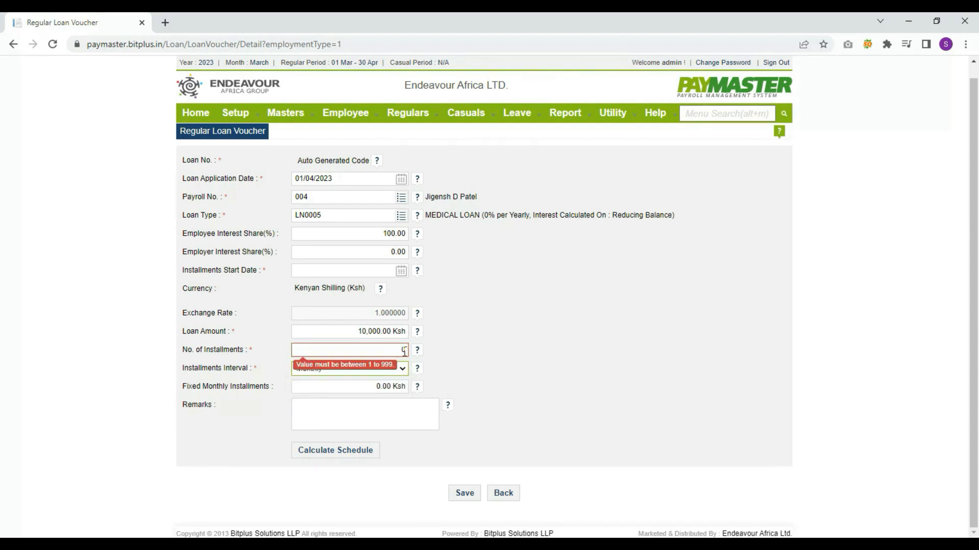
{"action": "left_click", "coordinate": [396, 352]}
{"action": "type", "text": "10"}
{"action": "left_click", "coordinate": [468, 378]}
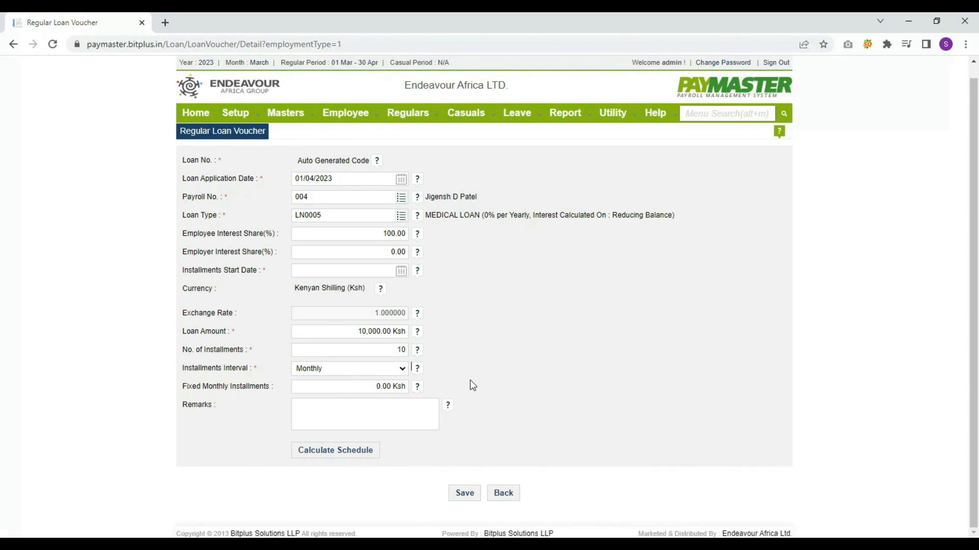
Start installments on 01/04/2023, generate the repayment schedule, and save the voucher
{"action": "left_click", "coordinate": [401, 271]}
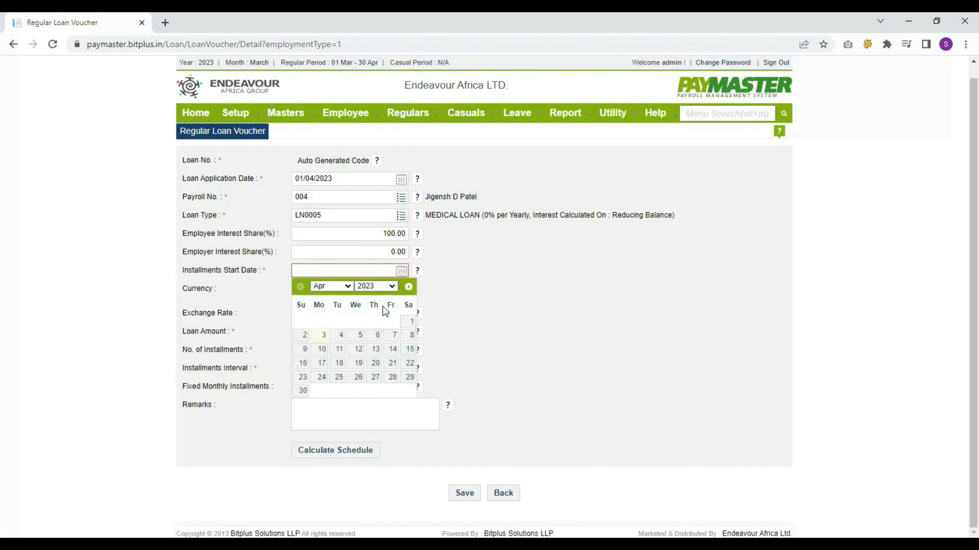
{"action": "left_click", "coordinate": [410, 322]}
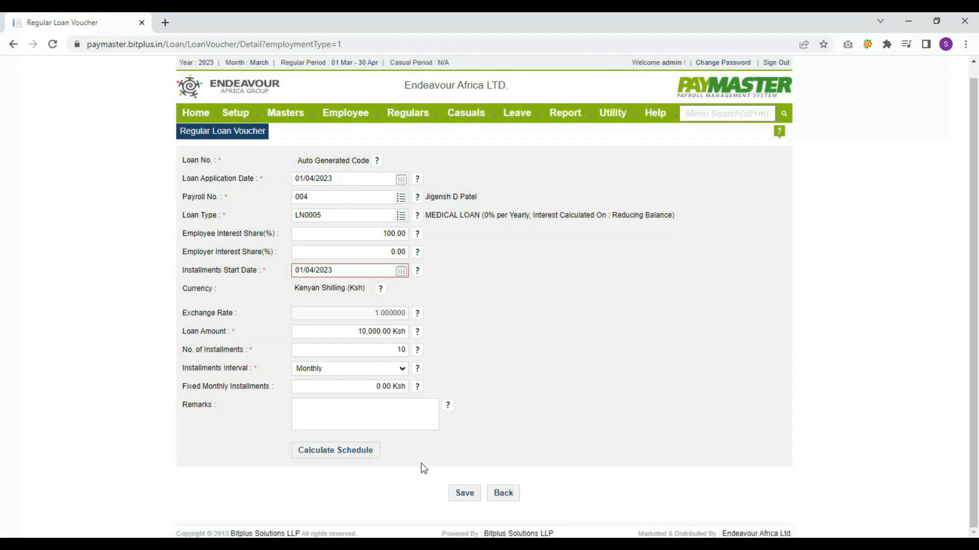
{"action": "left_click", "coordinate": [357, 455]}
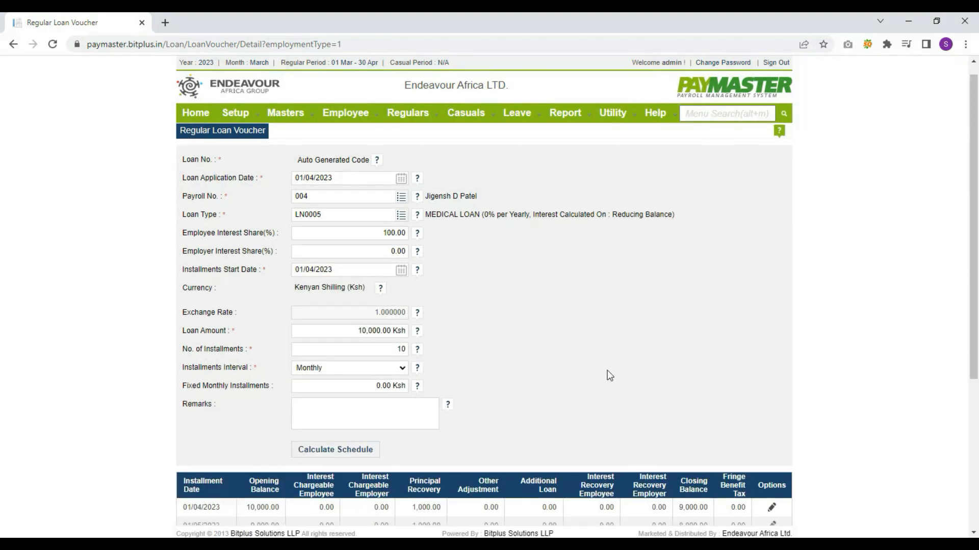
{"action": "scroll", "coordinate": [609, 375], "scroll_direction": "down", "scroll_amount": 5}
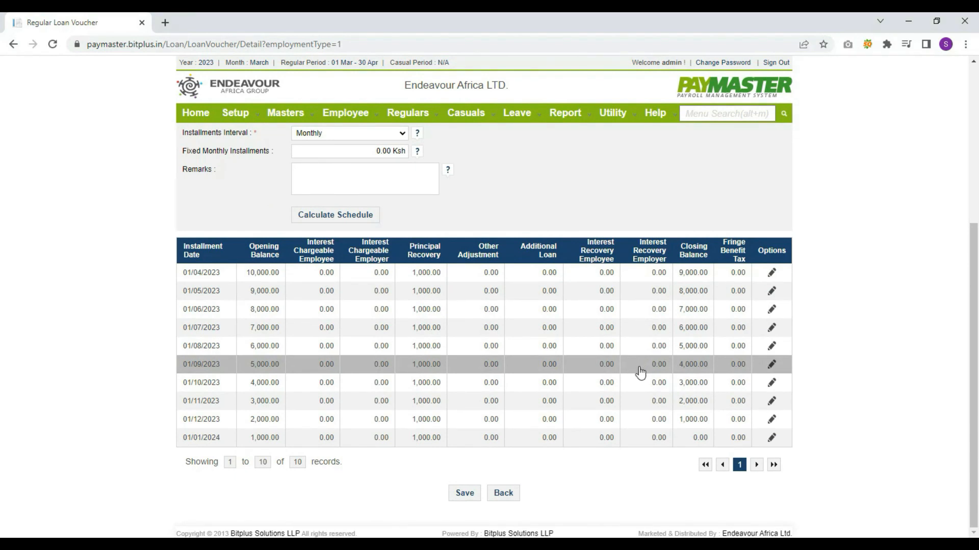
{"action": "left_click", "coordinate": [464, 494]}
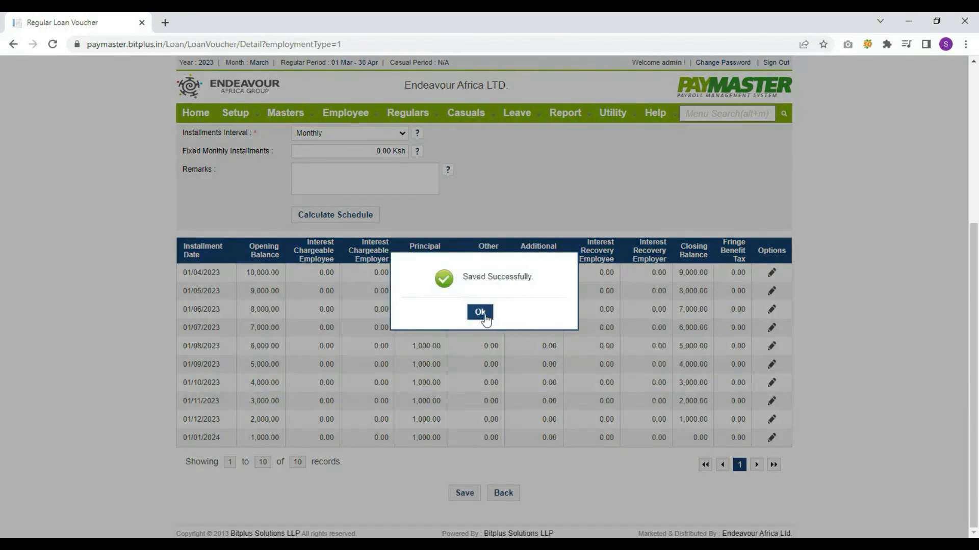
{"action": "left_click", "coordinate": [480, 312]}
Calculate the March regular payroll for the second and third listed employees and view the progress
{"action": "mouse_move", "coordinate": [413, 120]}
{"action": "mouse_move", "coordinate": [448, 199]}
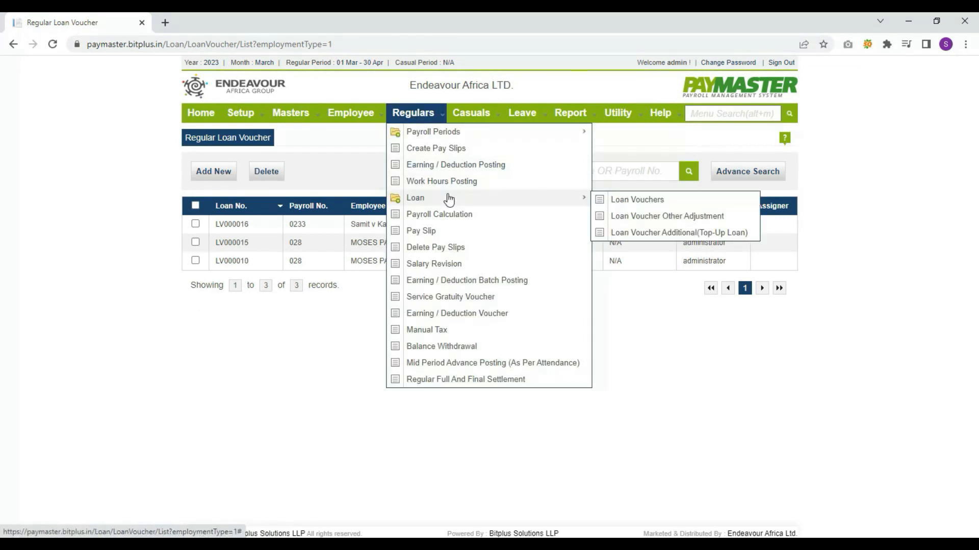
{"action": "left_click", "coordinate": [446, 217]}
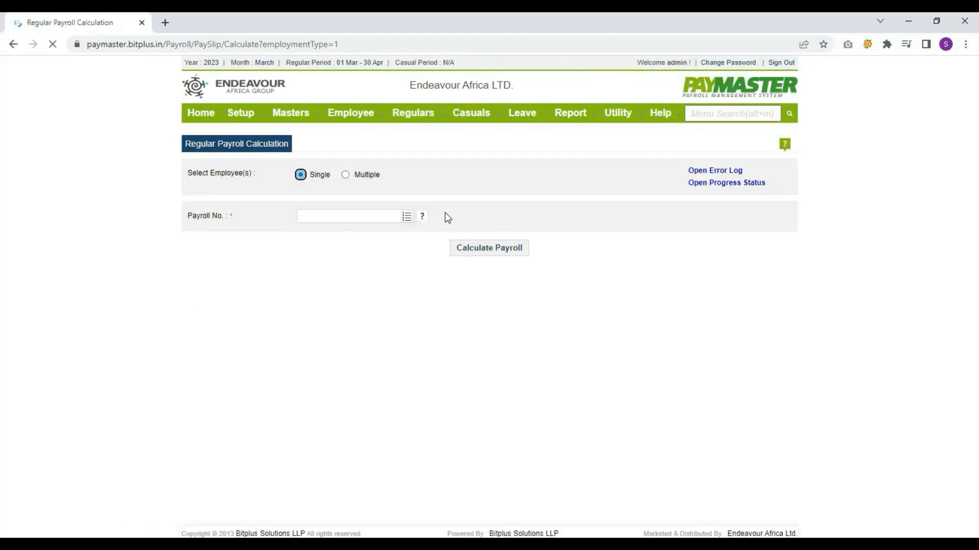
{"action": "left_click", "coordinate": [350, 176]}
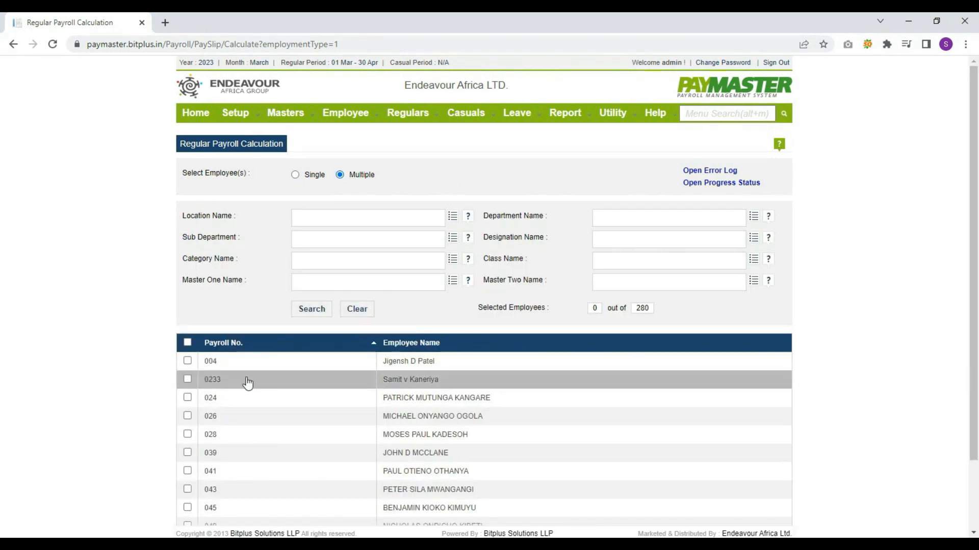
{"action": "scroll", "coordinate": [247, 382], "scroll_direction": "down", "scroll_amount": 1}
{"action": "left_click", "coordinate": [187, 318]}
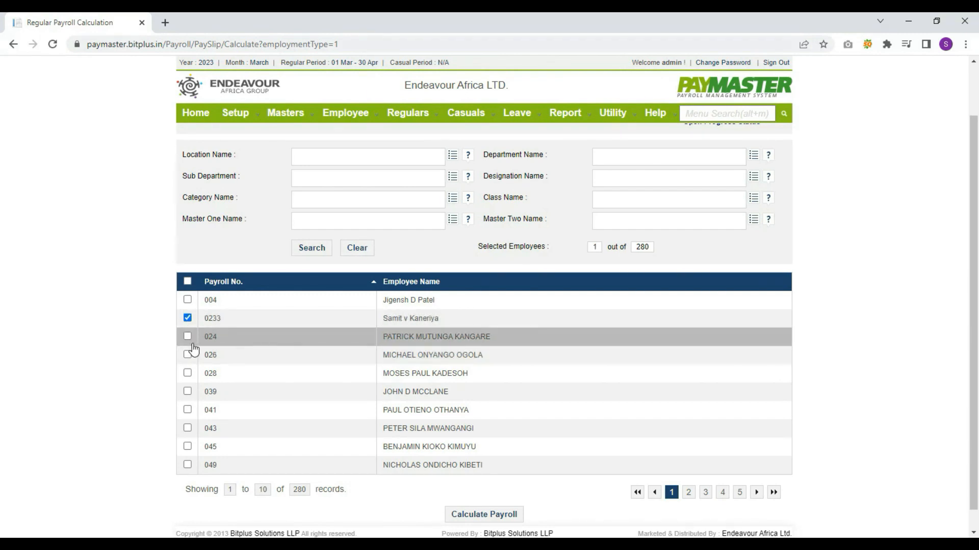
{"action": "left_click", "coordinate": [187, 337]}
{"action": "scroll", "coordinate": [474, 347], "scroll_direction": "down", "scroll_amount": 1}
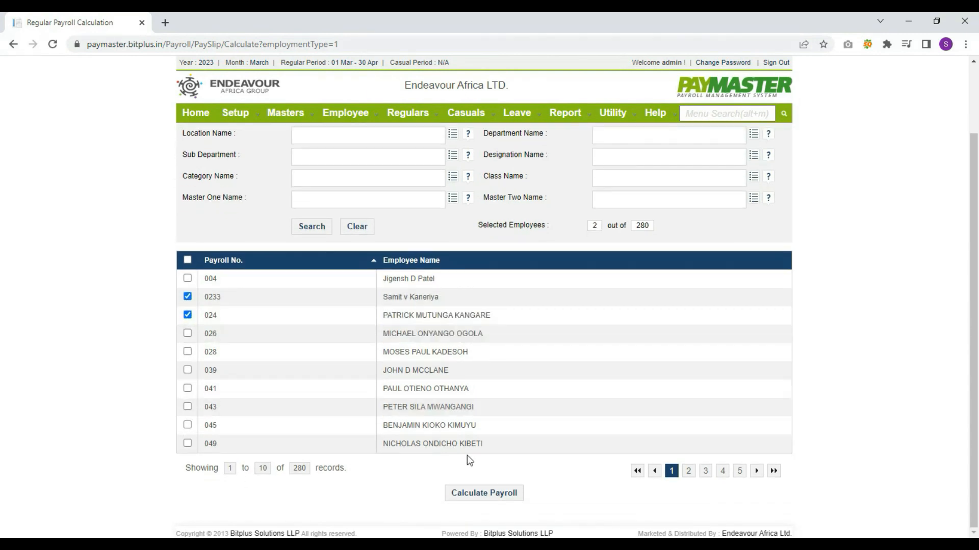
{"action": "left_click", "coordinate": [467, 495]}
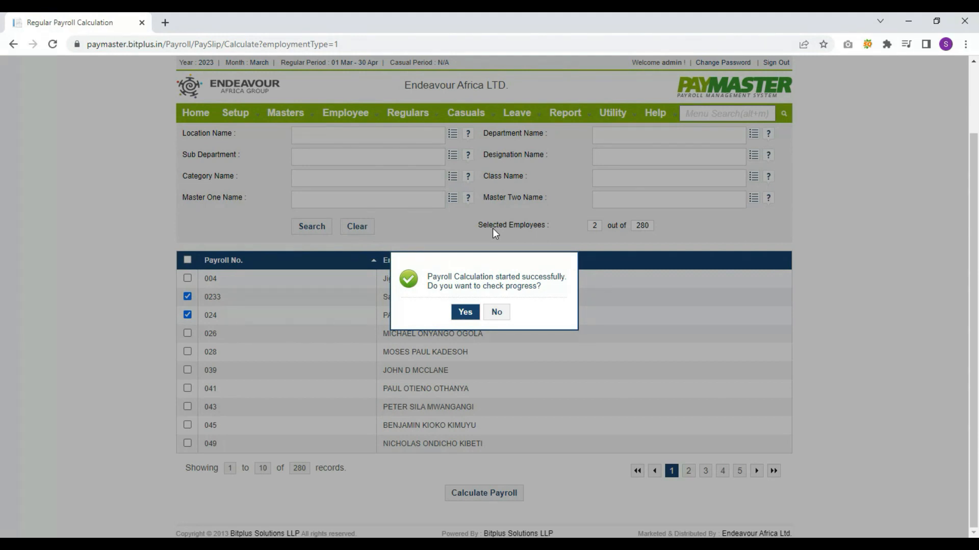
{"action": "left_click", "coordinate": [457, 312]}
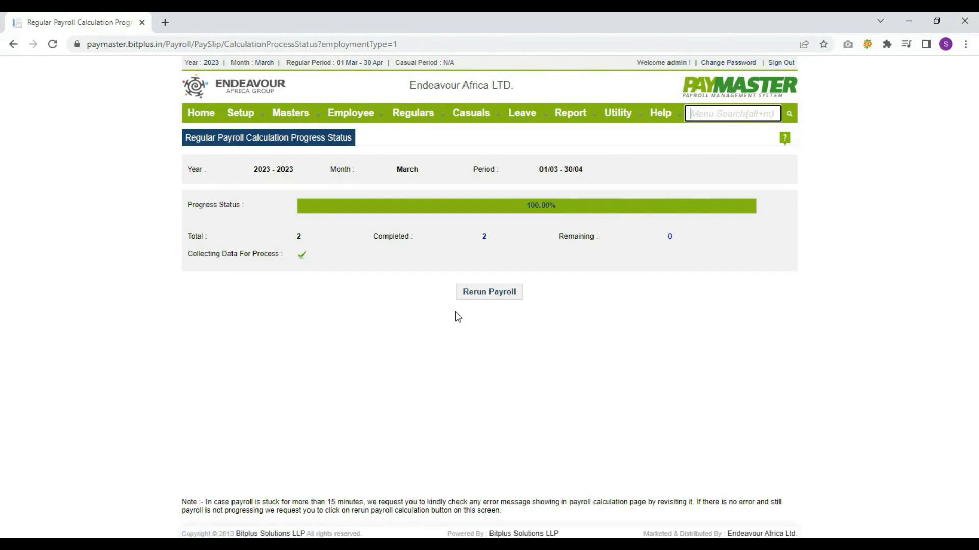
Display the second listed employee's March pay slip: gross 42,800.00 Ksh, net 12,662.70 Ksh
{"action": "mouse_move", "coordinate": [414, 113]}
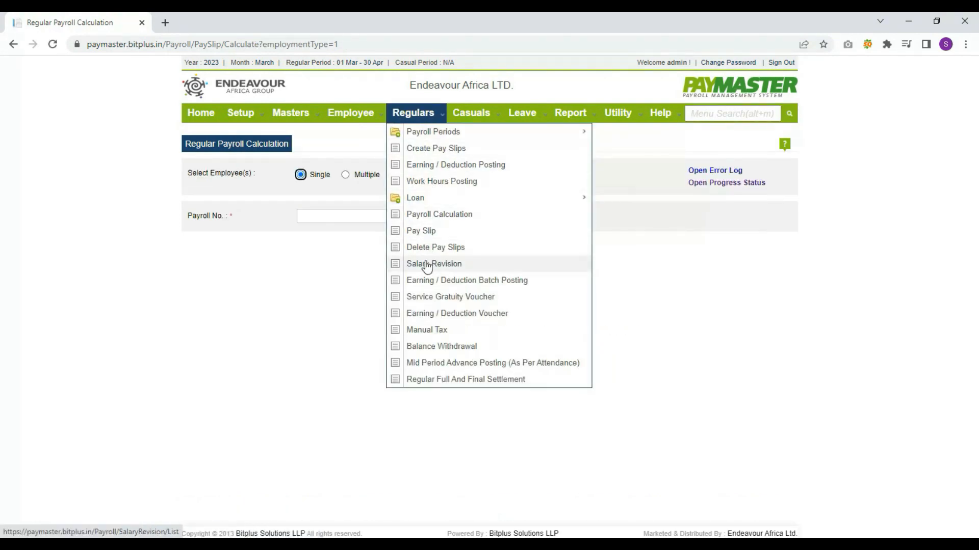
{"action": "left_click", "coordinate": [420, 232]}
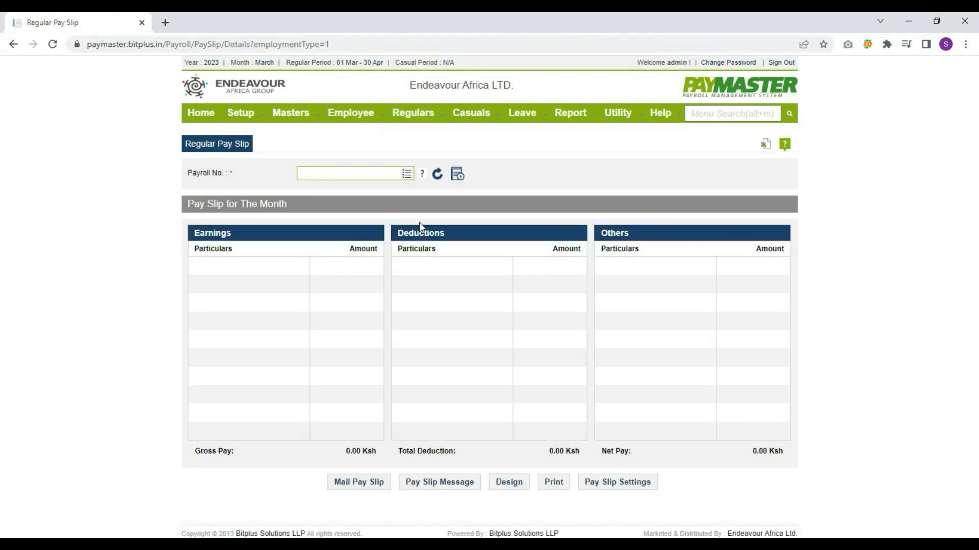
{"action": "left_click", "coordinate": [403, 175]}
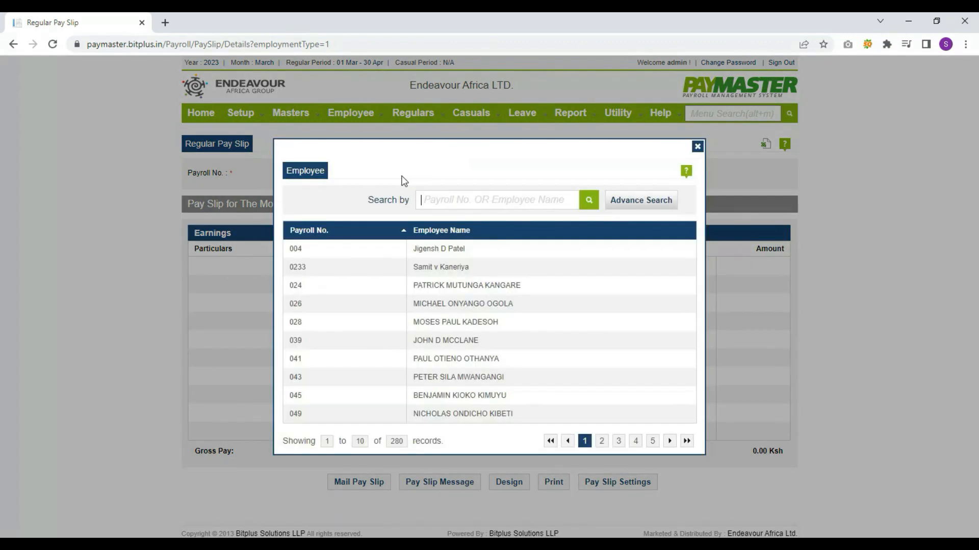
{"action": "left_click", "coordinate": [420, 266]}
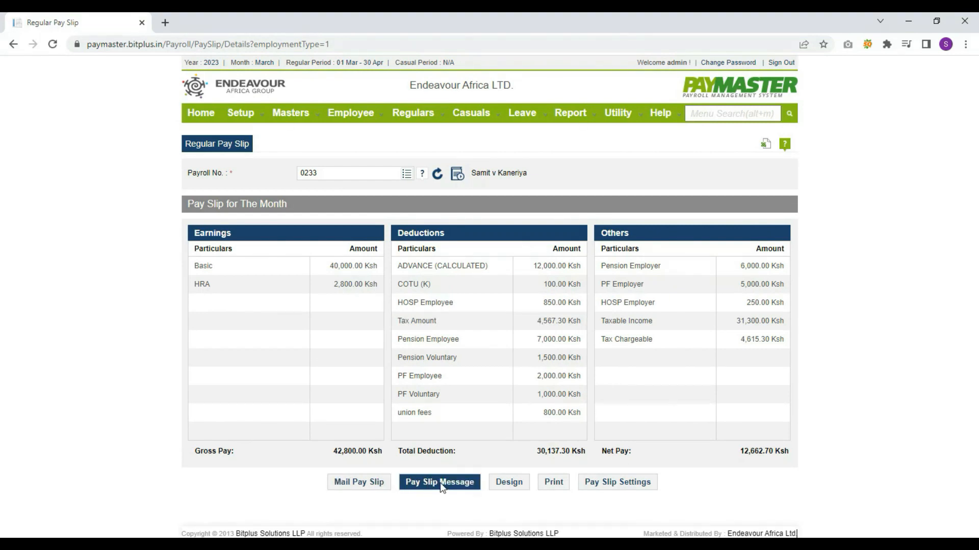
{"action": "left_click", "coordinate": [428, 119]}
{"action": "left_click", "coordinate": [443, 247]}
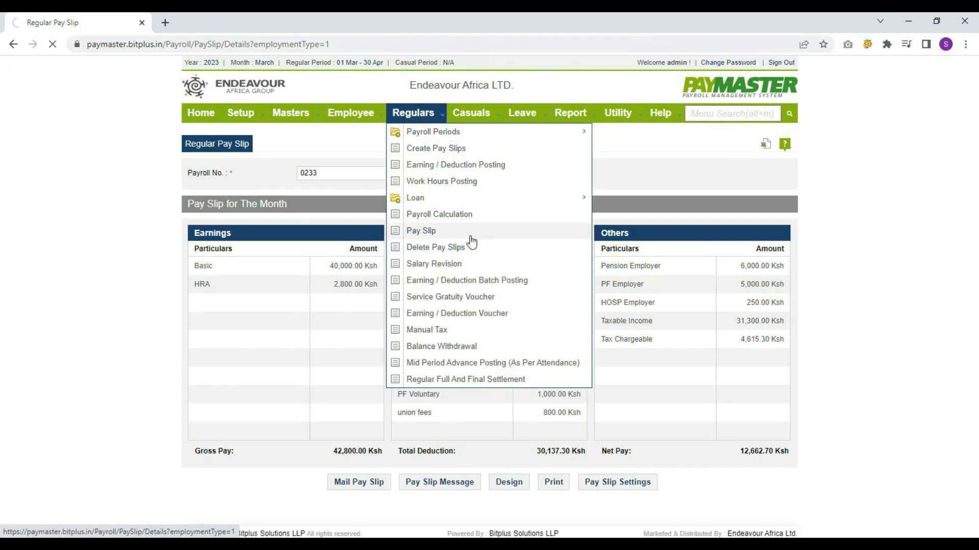
Delete the second listed employee's regular pay slip and confirm the deletion
{"action": "left_click", "coordinate": [341, 176]}
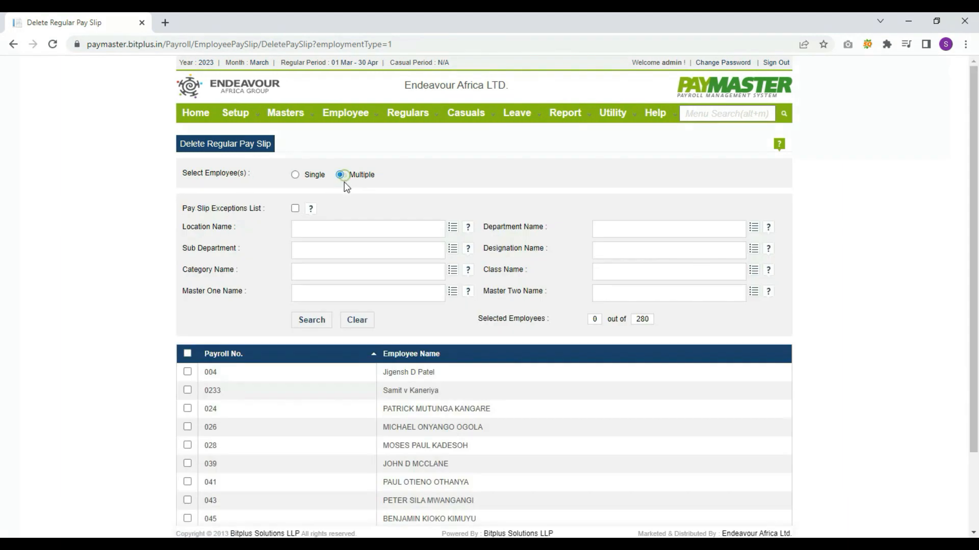
{"action": "left_click", "coordinate": [187, 391]}
{"action": "scroll", "coordinate": [459, 214], "scroll_direction": "down", "scroll_amount": 2}
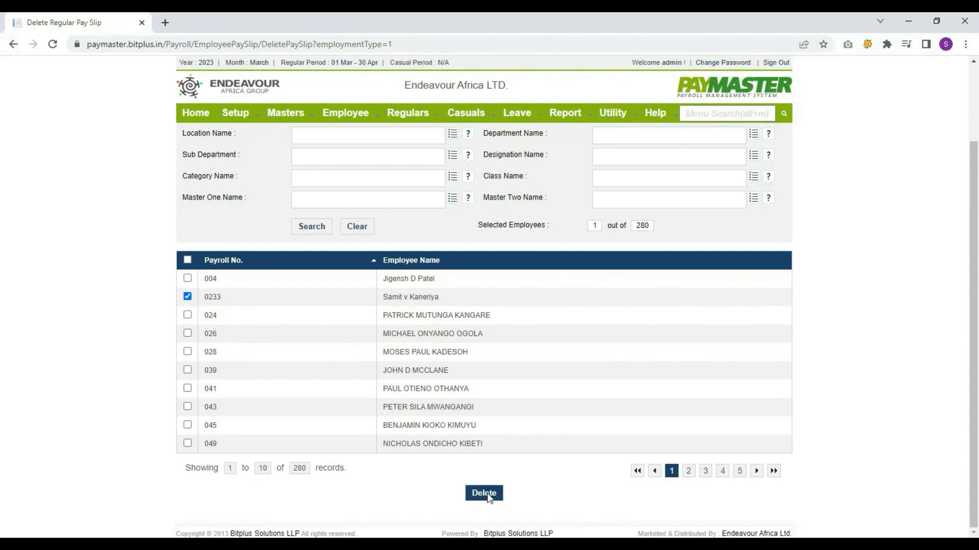
{"action": "left_click", "coordinate": [484, 493]}
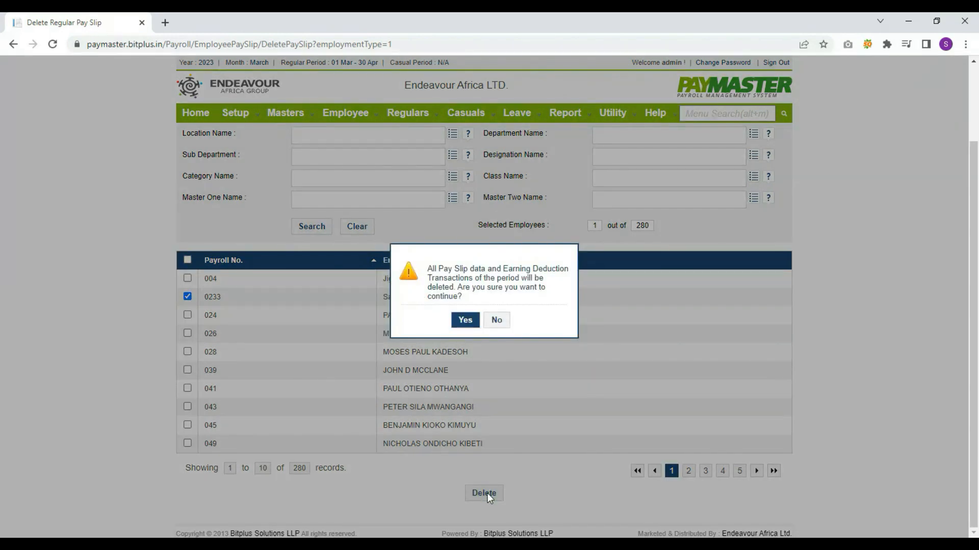
{"action": "left_click", "coordinate": [465, 320]}
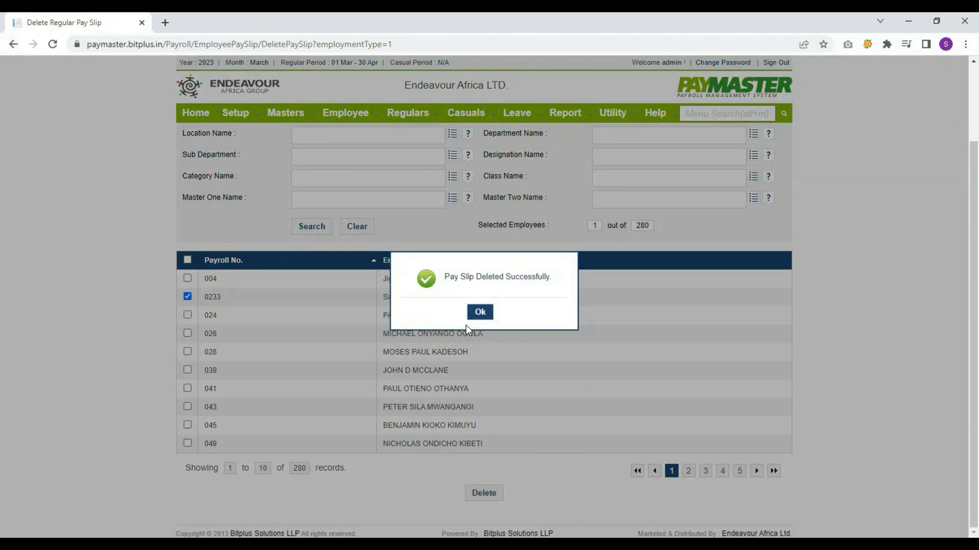
{"action": "left_click", "coordinate": [479, 312]}
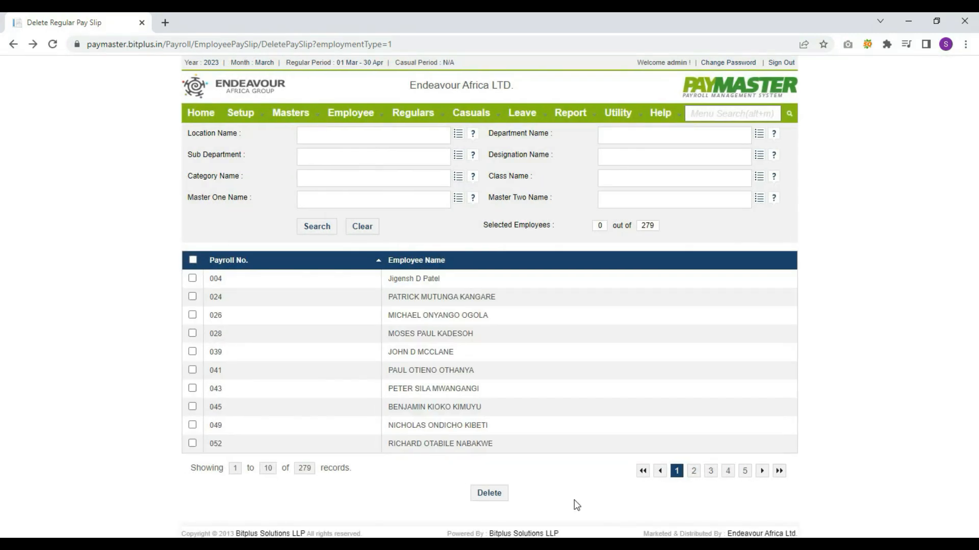
Open a new salary revision, view its Revision and Earning/Deduction Details sections, then submit it blank
{"action": "mouse_move", "coordinate": [408, 113]}
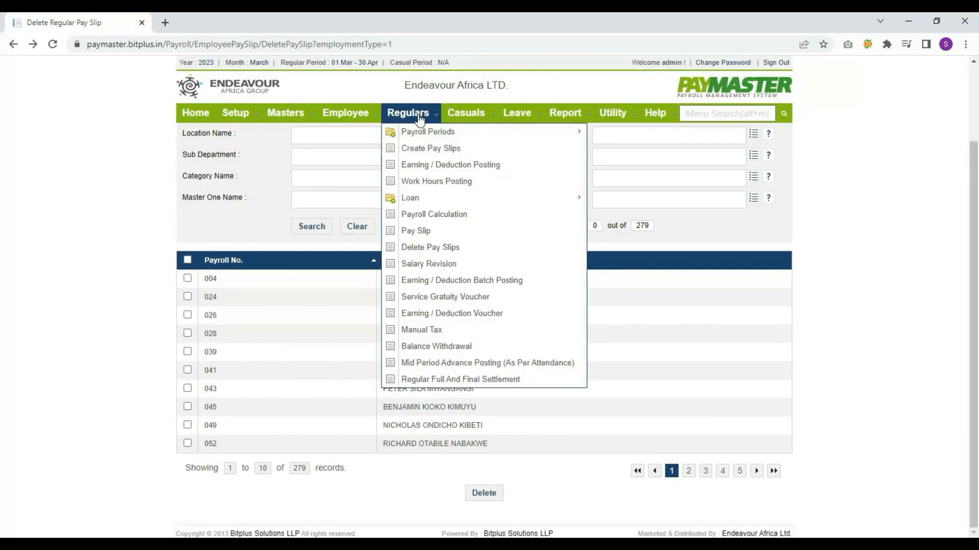
{"action": "left_click", "coordinate": [422, 264]}
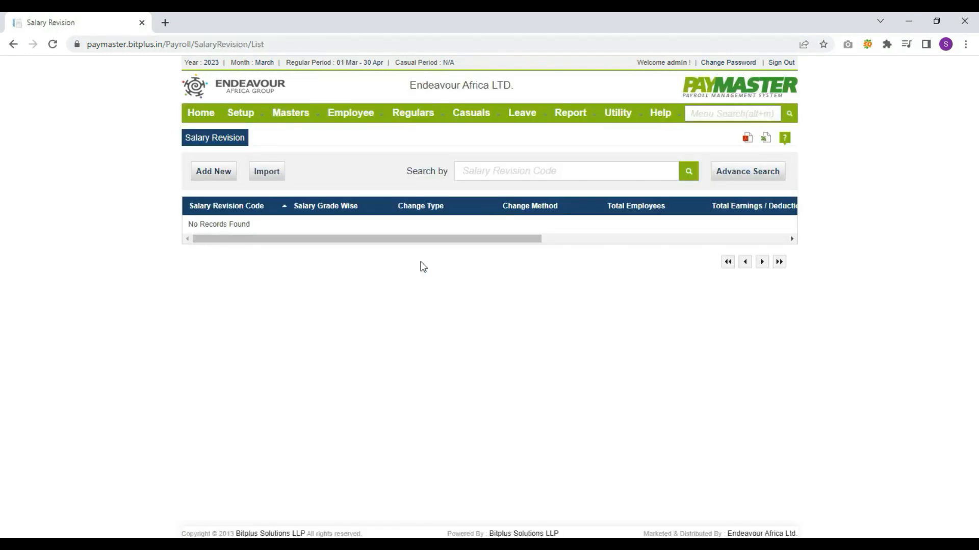
{"action": "left_click", "coordinate": [193, 176]}
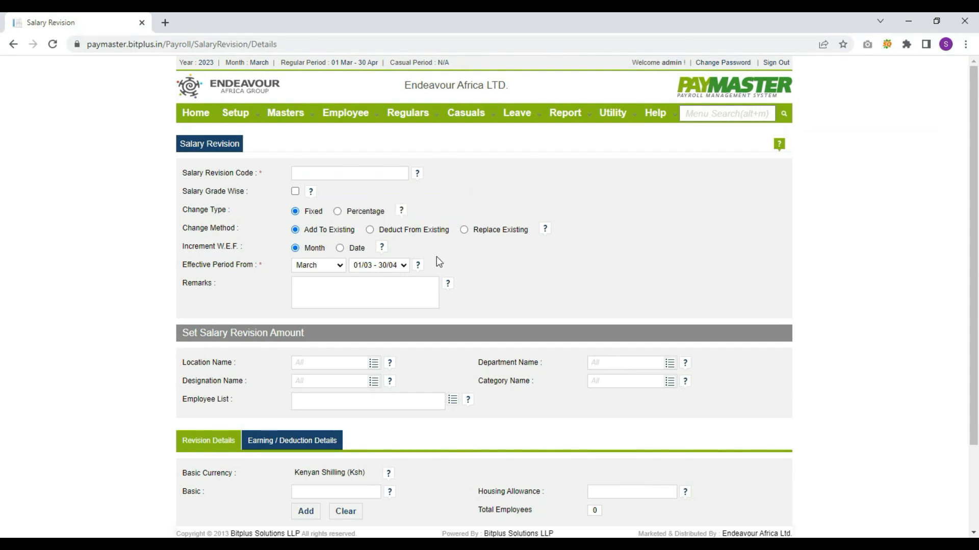
{"action": "scroll", "coordinate": [439, 260], "scroll_direction": "down", "scroll_amount": 3}
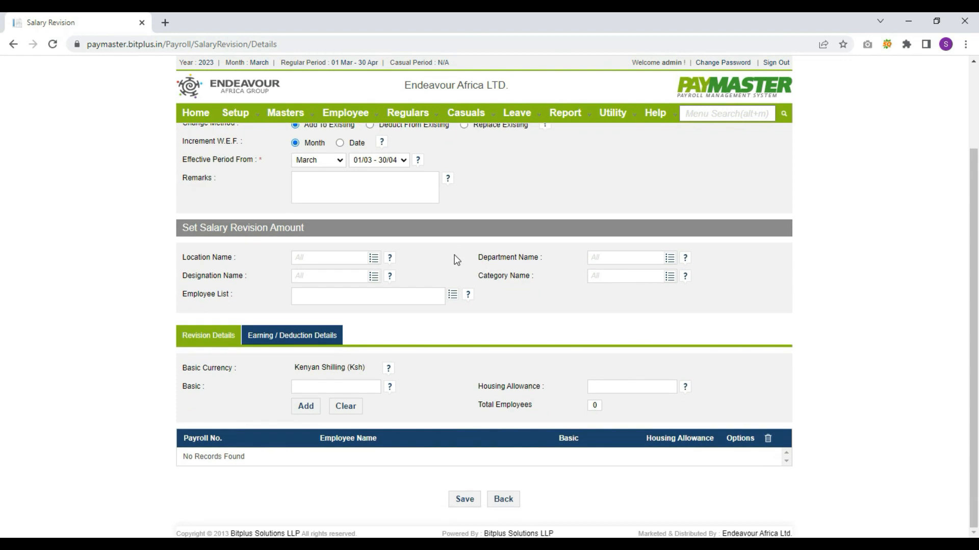
{"action": "left_click", "coordinate": [295, 337]}
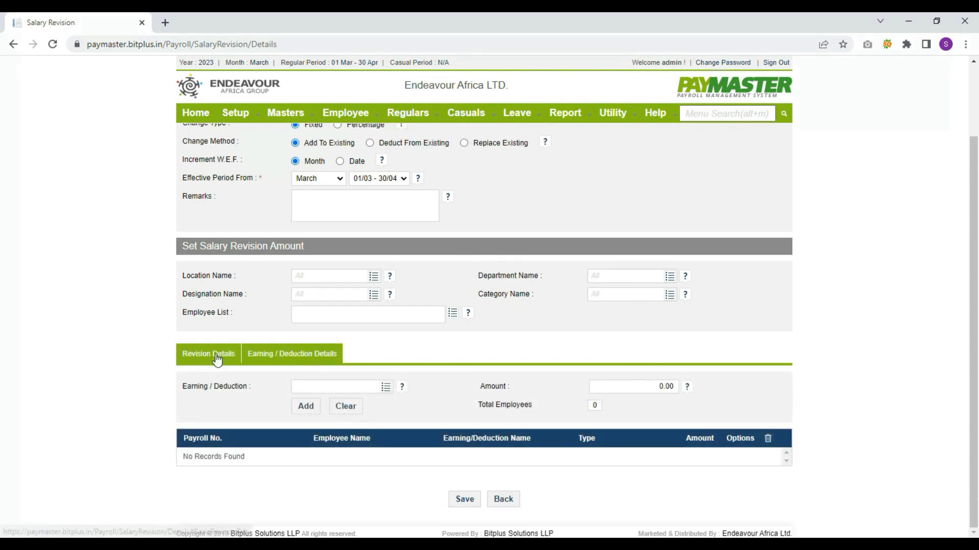
{"action": "left_click", "coordinate": [214, 355]}
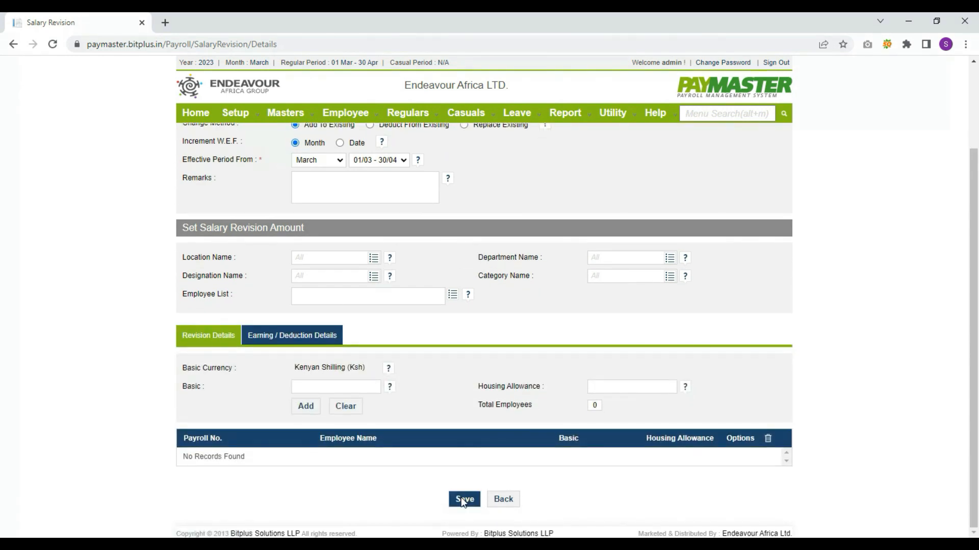
{"action": "left_click", "coordinate": [464, 500]}
{"action": "mouse_move", "coordinate": [412, 113]}
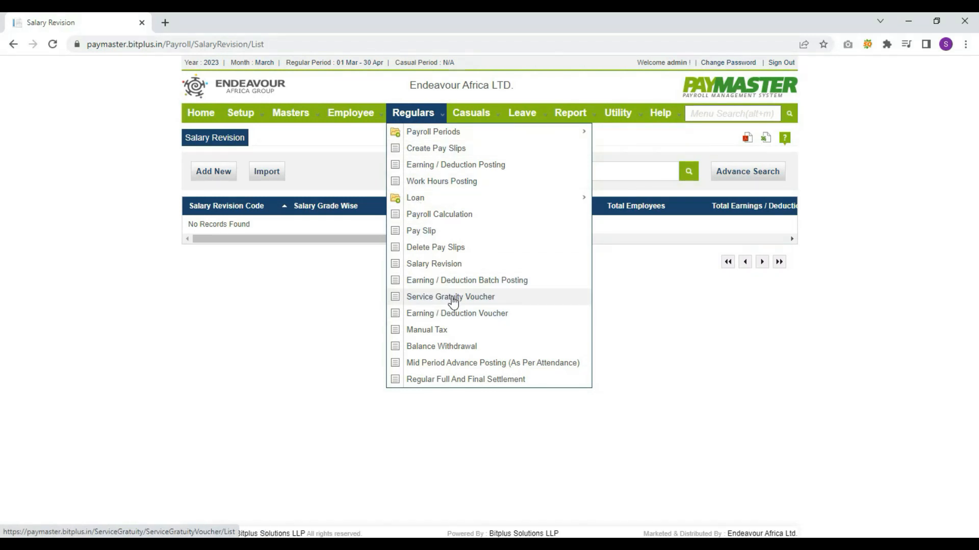
Start a service gratuity voucher for one employee, then go back to the list without saving
{"action": "left_click", "coordinate": [453, 298]}
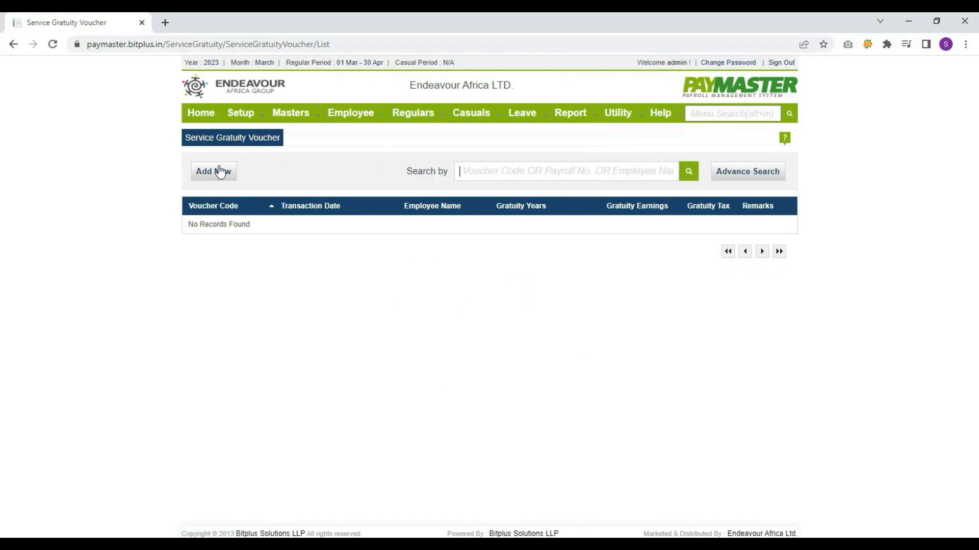
{"action": "left_click", "coordinate": [221, 171]}
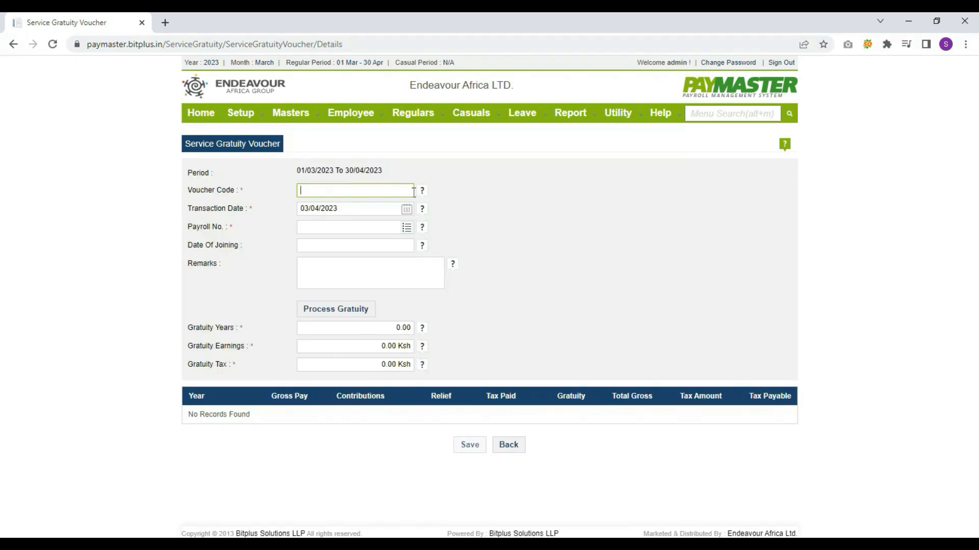
{"action": "key", "text": "Tab"}
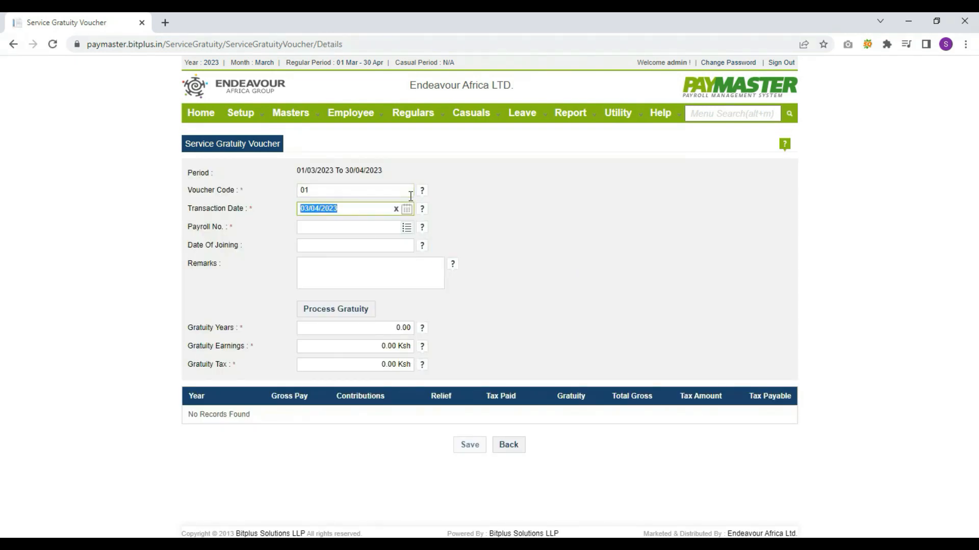
{"action": "key", "text": "Tab"}
{"action": "left_click", "coordinate": [406, 227]}
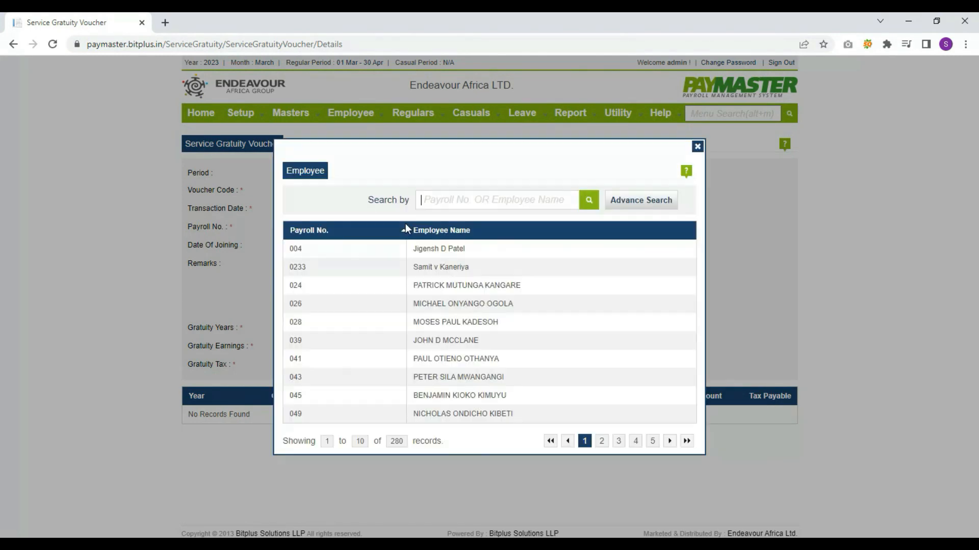
{"action": "left_click", "coordinate": [432, 266]}
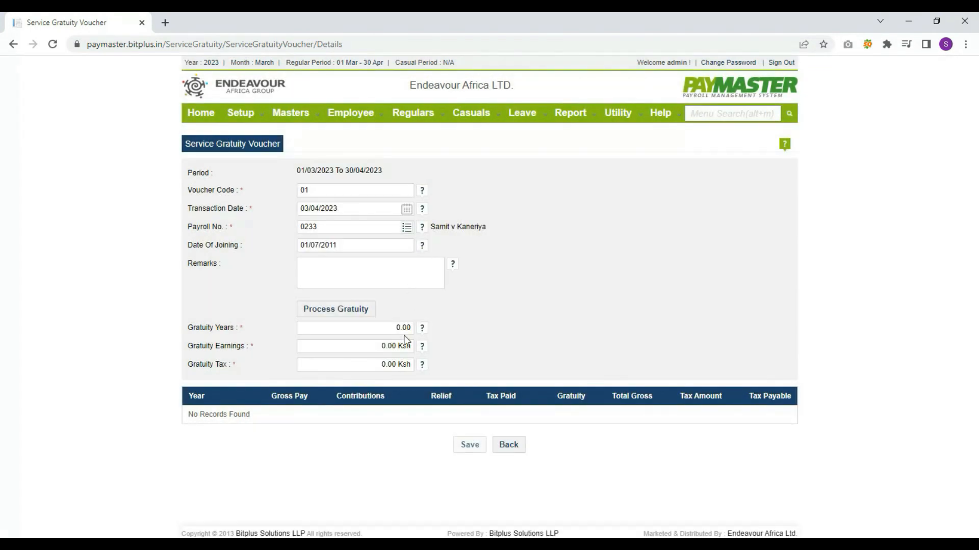
{"action": "left_click", "coordinate": [497, 446]}
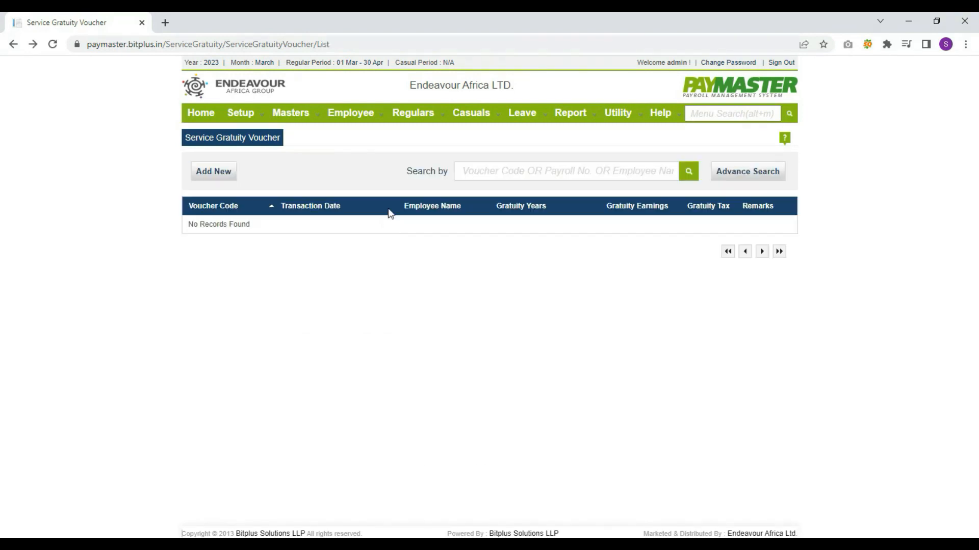
{"action": "left_click", "coordinate": [413, 112]}
{"action": "left_click", "coordinate": [458, 313]}
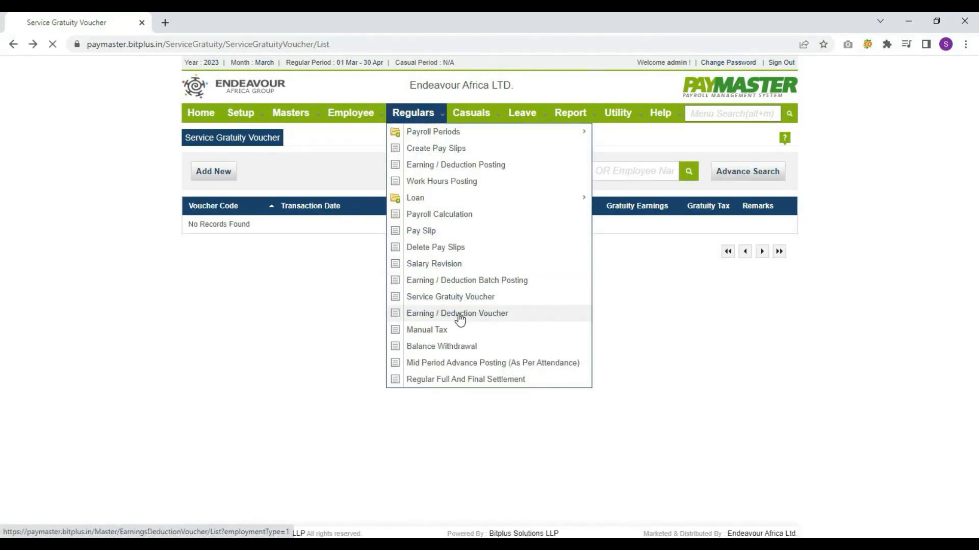
Start earning/deduction voucher 01, check the application date calendar, then leave it unsaved
{"action": "left_click", "coordinate": [199, 172]}
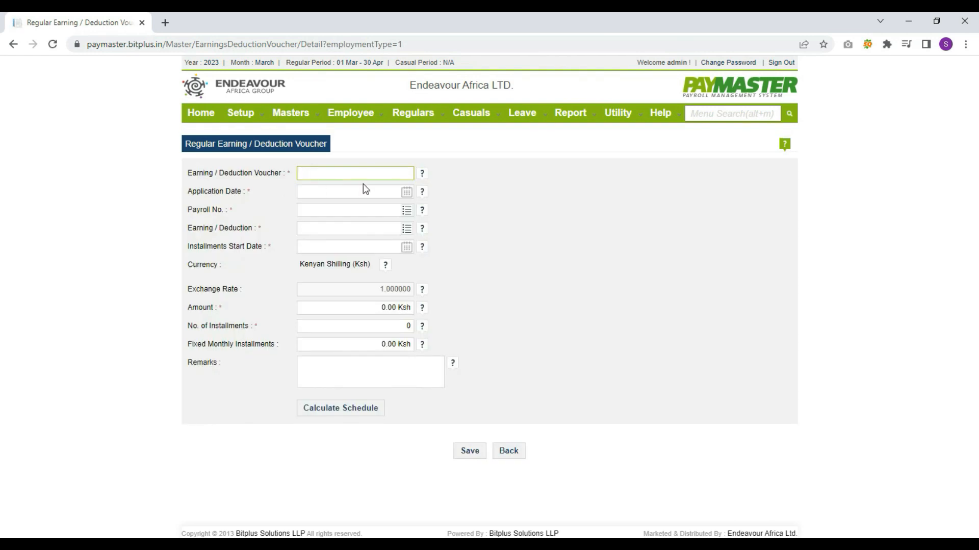
{"action": "type", "text": "01"}
{"action": "left_click", "coordinate": [366, 191]}
{"action": "left_click", "coordinate": [405, 192]}
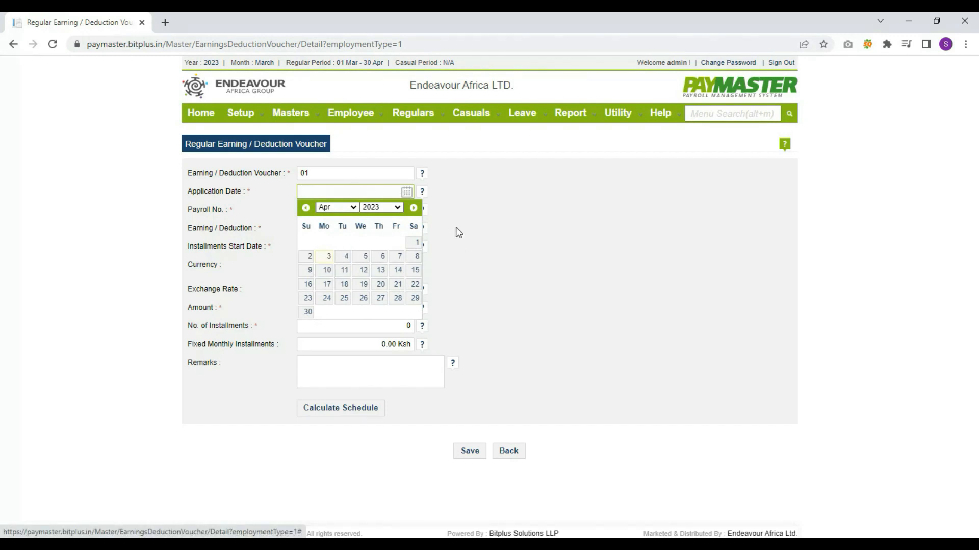
{"action": "left_click", "coordinate": [464, 214]}
{"action": "left_click", "coordinate": [508, 450]}
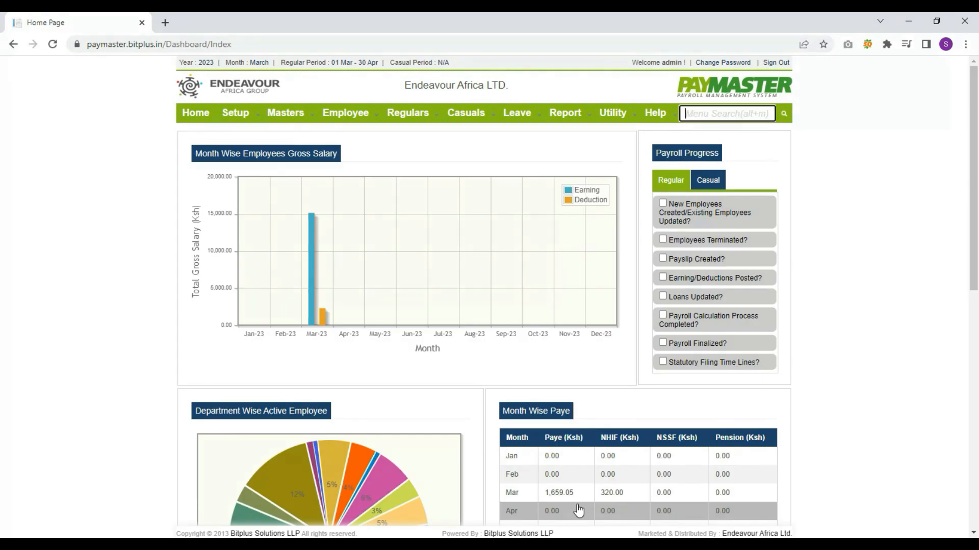
{"action": "scroll", "coordinate": [578, 510], "scroll_direction": "down", "scroll_amount": 3}
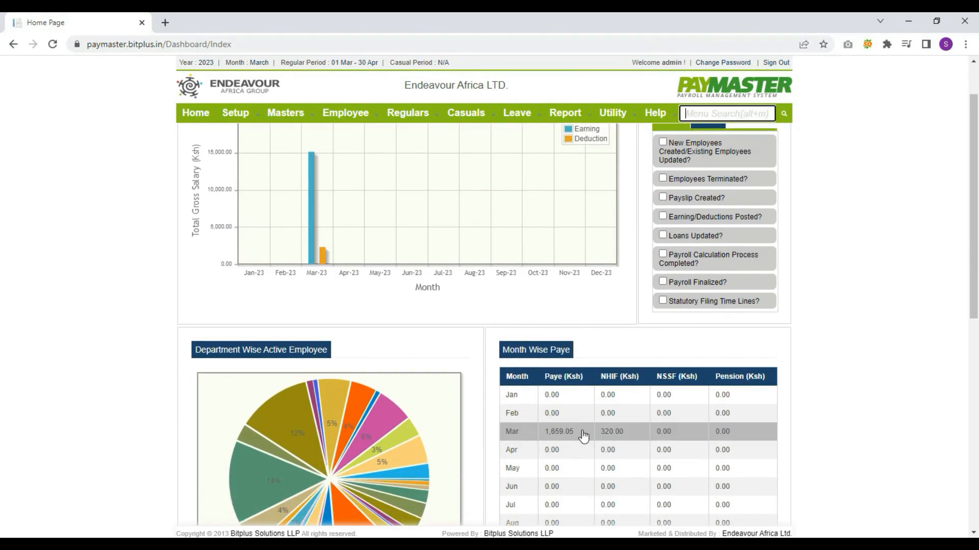
{"action": "scroll", "coordinate": [584, 438], "scroll_direction": "down", "scroll_amount": 2}
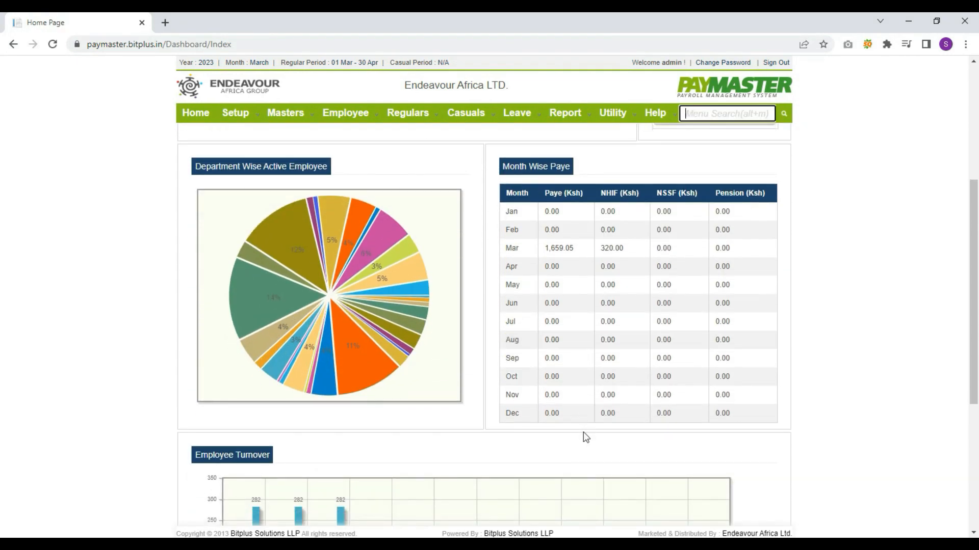
{"action": "scroll", "coordinate": [583, 433], "scroll_direction": "up", "scroll_amount": 5}
Add and save a casual payroll period from 01/03/2023 to 30/04/2023
{"action": "mouse_move", "coordinate": [473, 114]}
{"action": "mouse_move", "coordinate": [476, 132]}
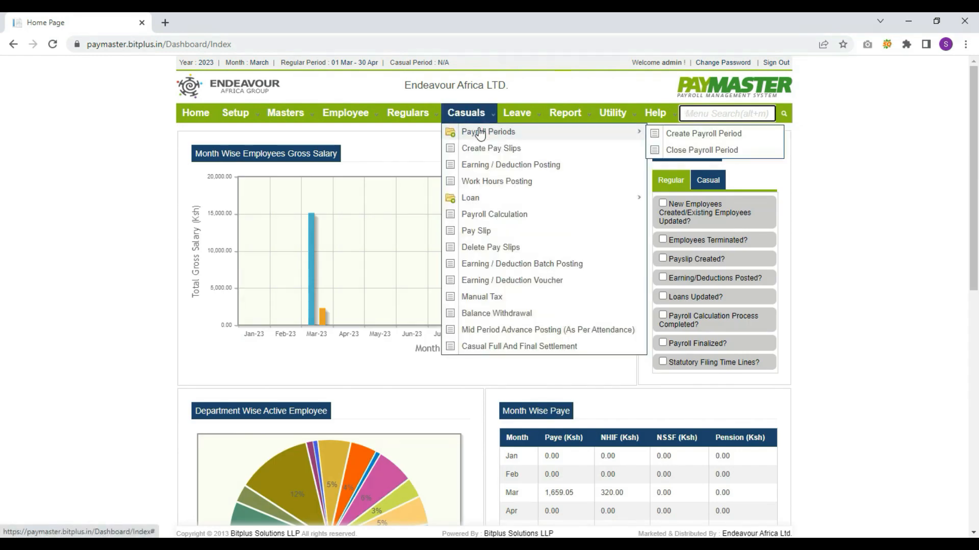
{"action": "left_click", "coordinate": [698, 134]}
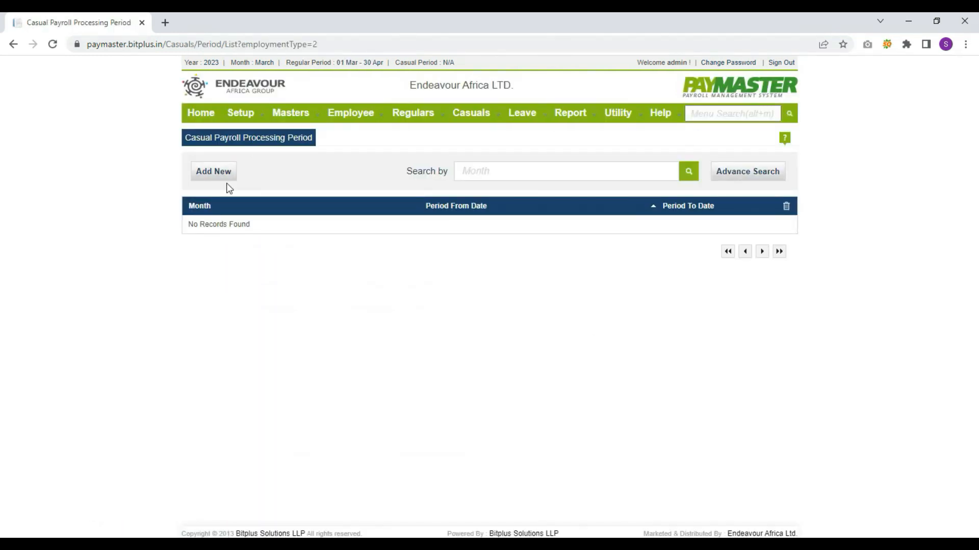
{"action": "left_click", "coordinate": [220, 175]}
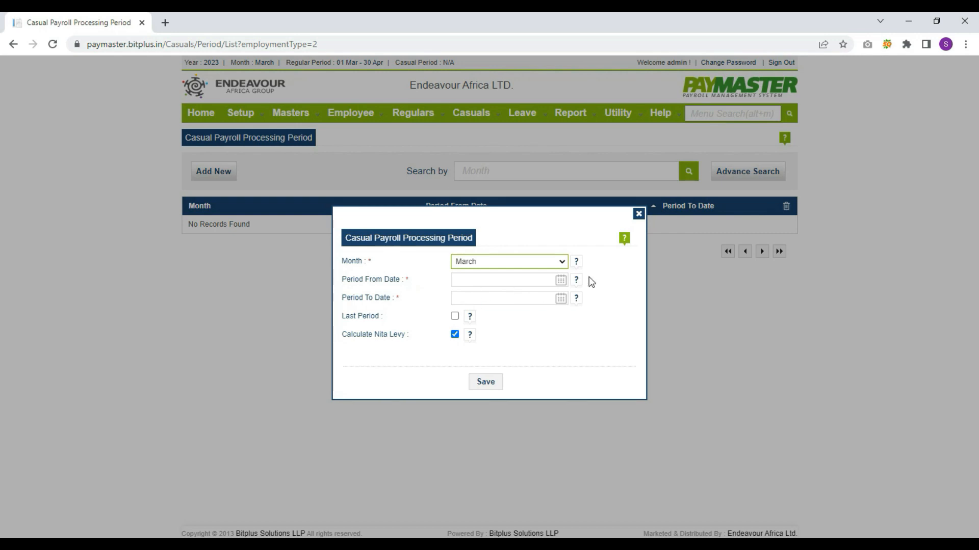
{"action": "left_click", "coordinate": [560, 280]}
{"action": "left_click", "coordinate": [517, 330]}
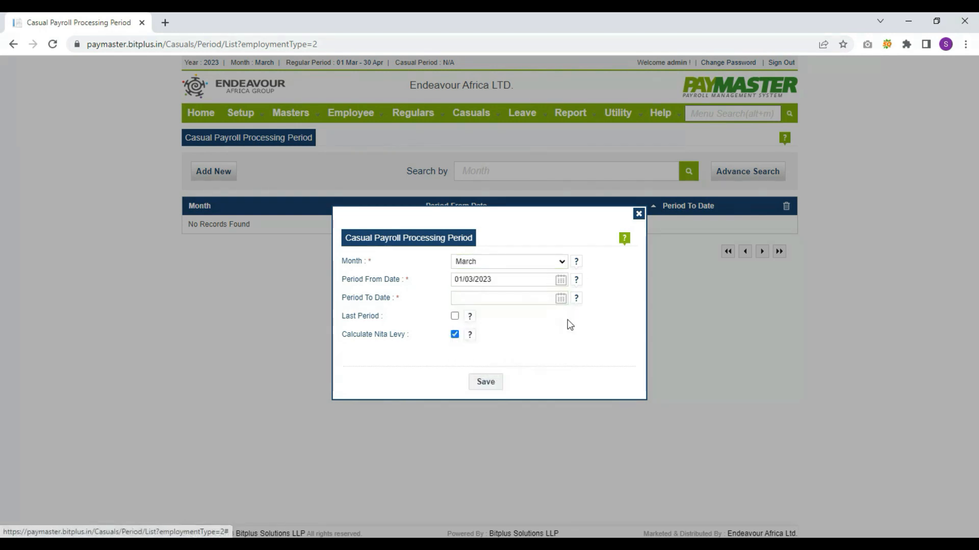
{"action": "left_click", "coordinate": [560, 299]}
{"action": "left_click", "coordinate": [462, 419]}
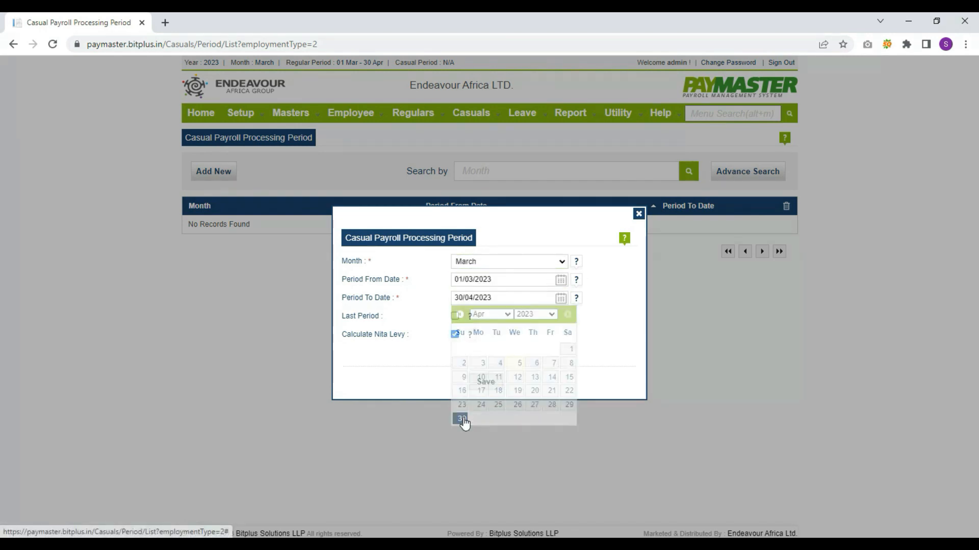
{"action": "left_click", "coordinate": [483, 382]}
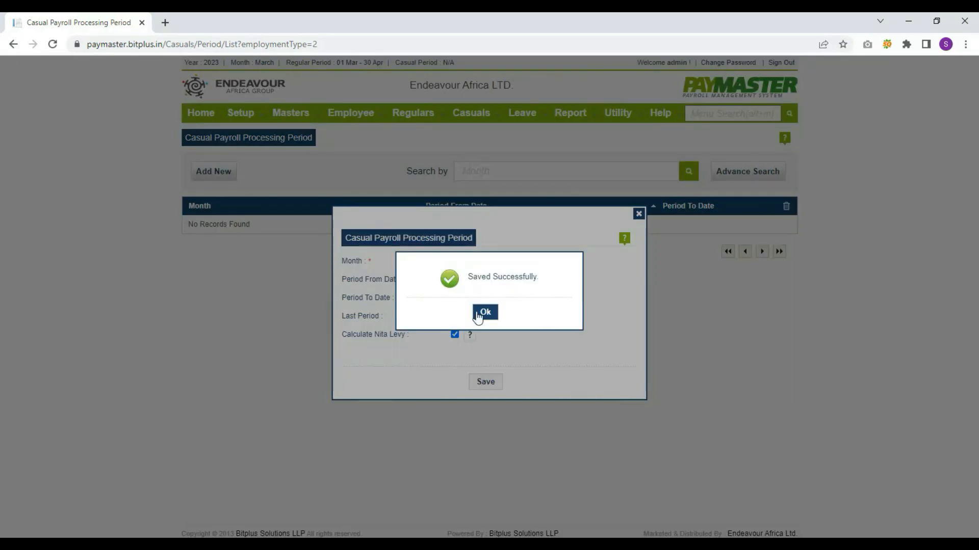
{"action": "left_click", "coordinate": [477, 316]}
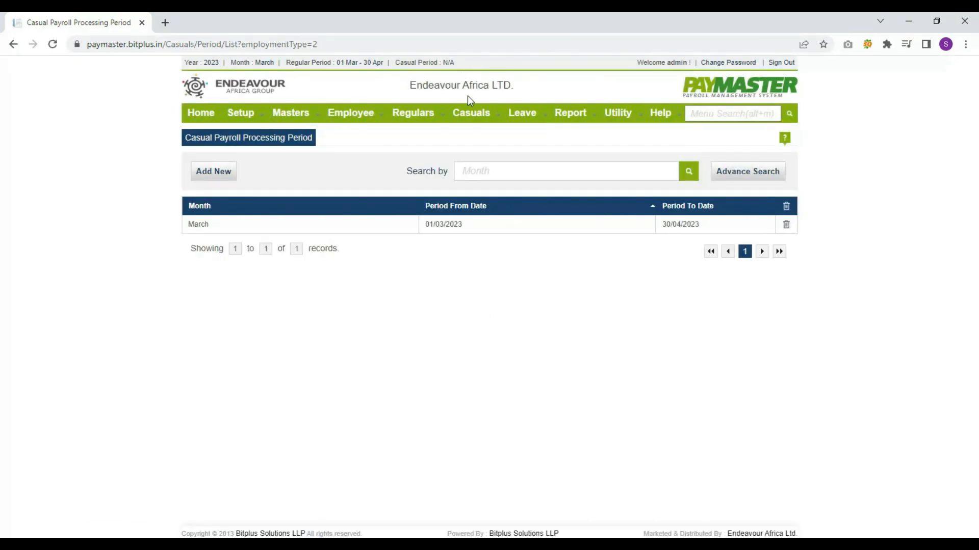
{"action": "mouse_move", "coordinate": [473, 113]}
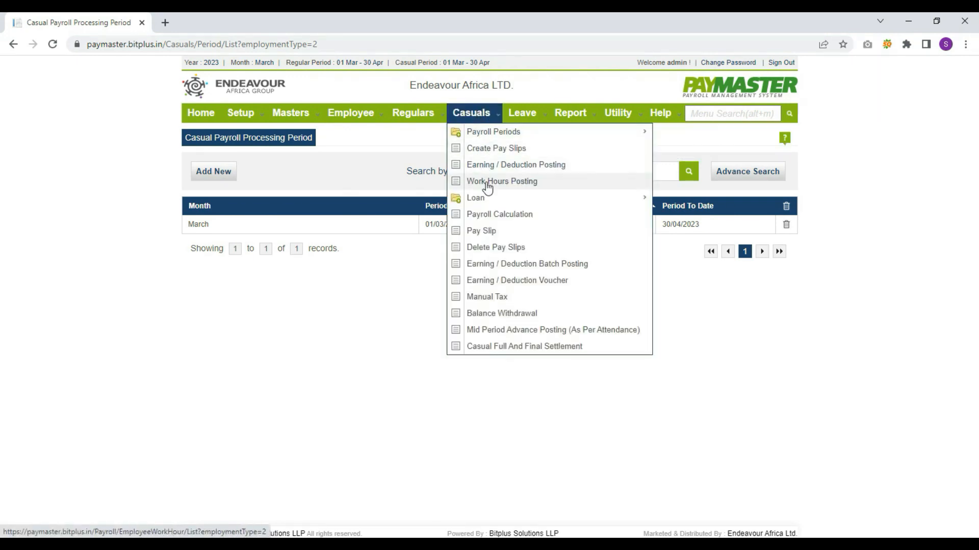
Save a casual work hours entry of 7 present days for one employee, then open Import
{"action": "left_click", "coordinate": [488, 184]}
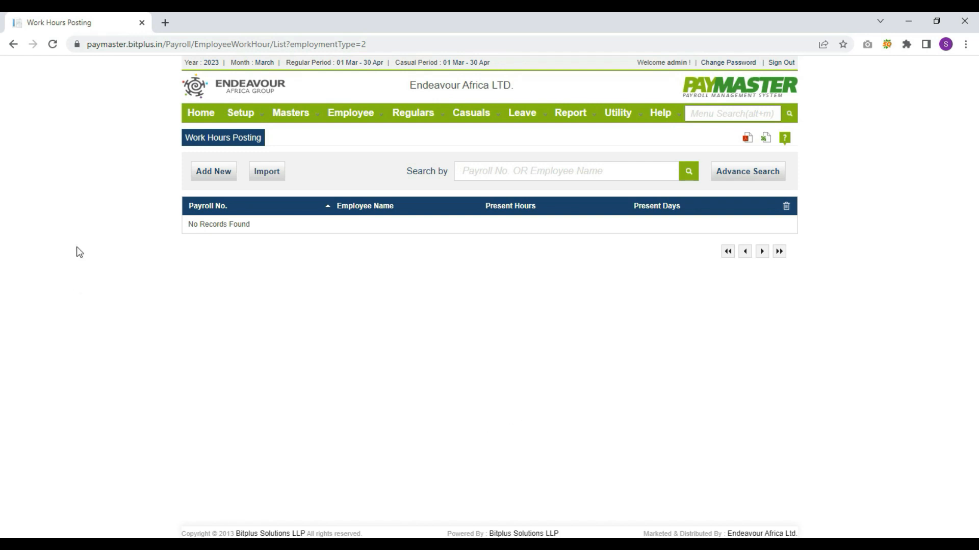
{"action": "left_click", "coordinate": [203, 178]}
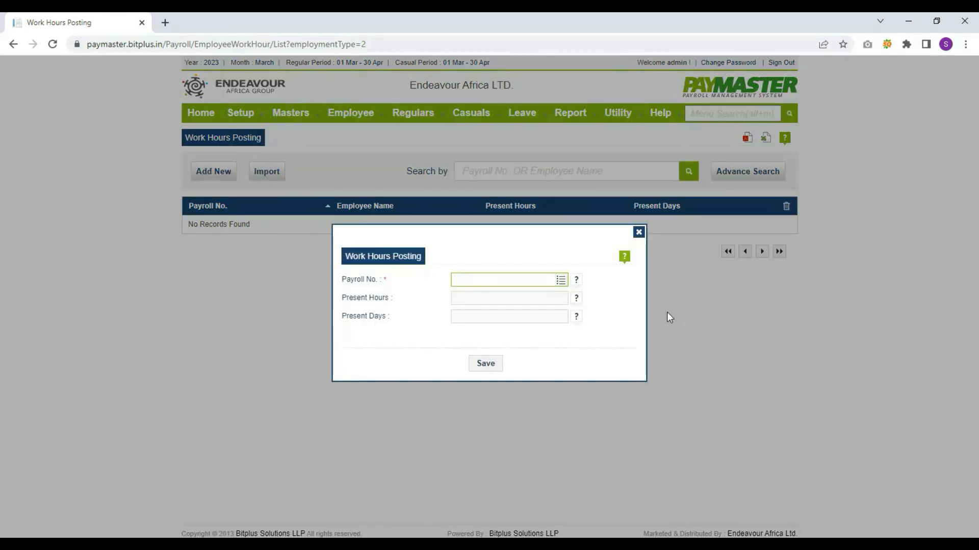
{"action": "left_click", "coordinate": [561, 282]}
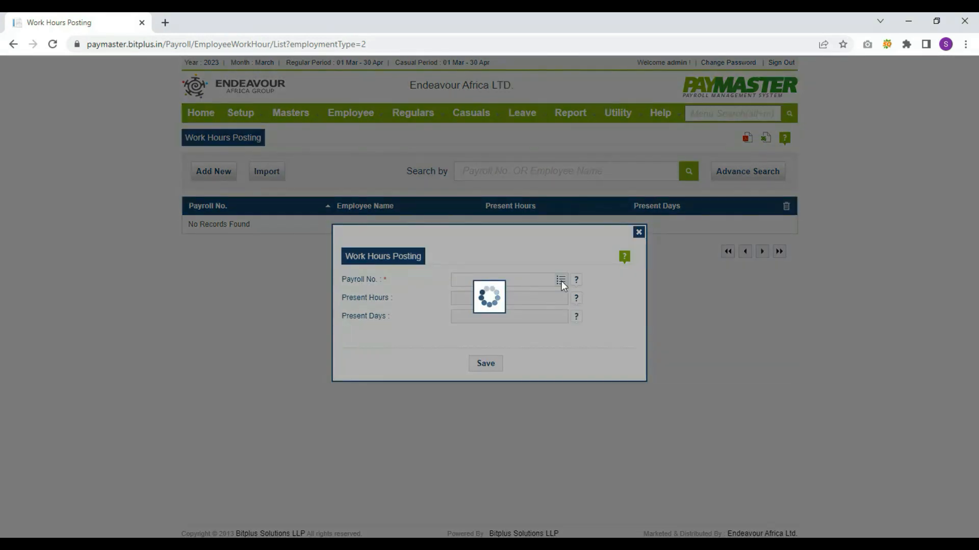
{"action": "left_click", "coordinate": [498, 335]}
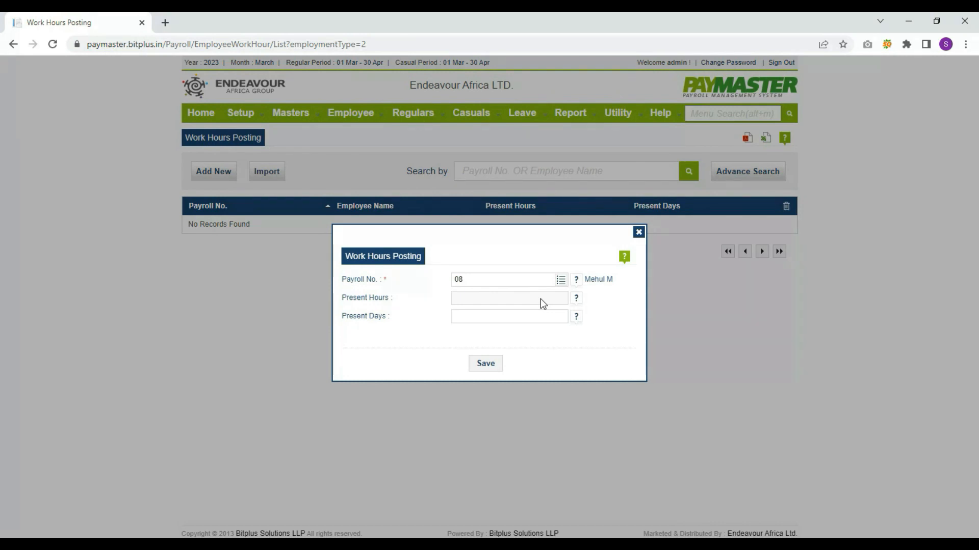
{"action": "left_click", "coordinate": [543, 317]}
{"action": "type", "text": "7"}
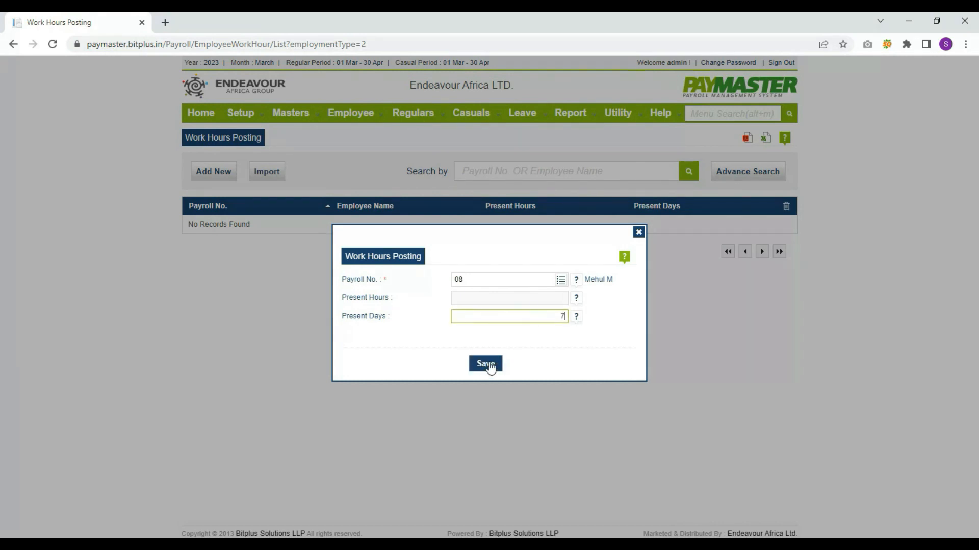
{"action": "left_click", "coordinate": [485, 364]}
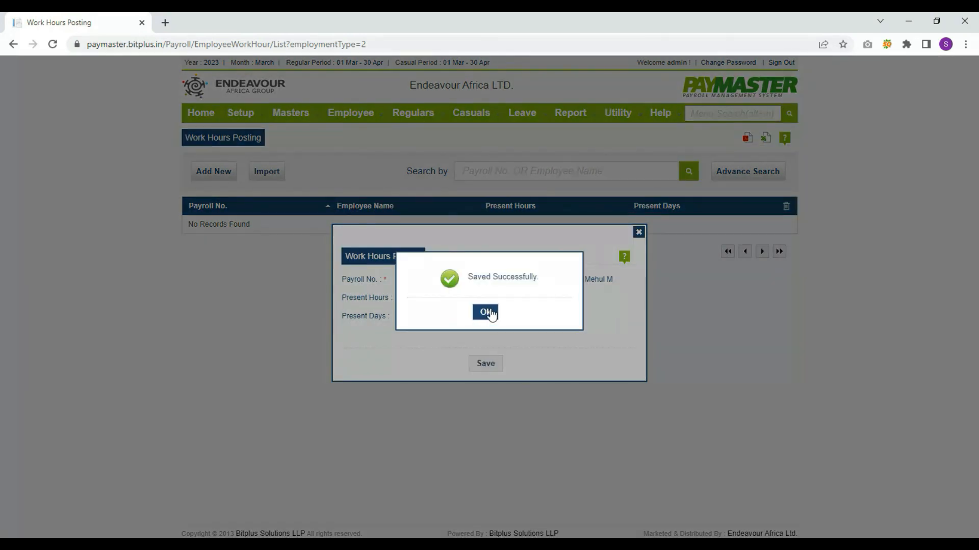
{"action": "left_click", "coordinate": [492, 322]}
{"action": "left_click", "coordinate": [273, 177]}
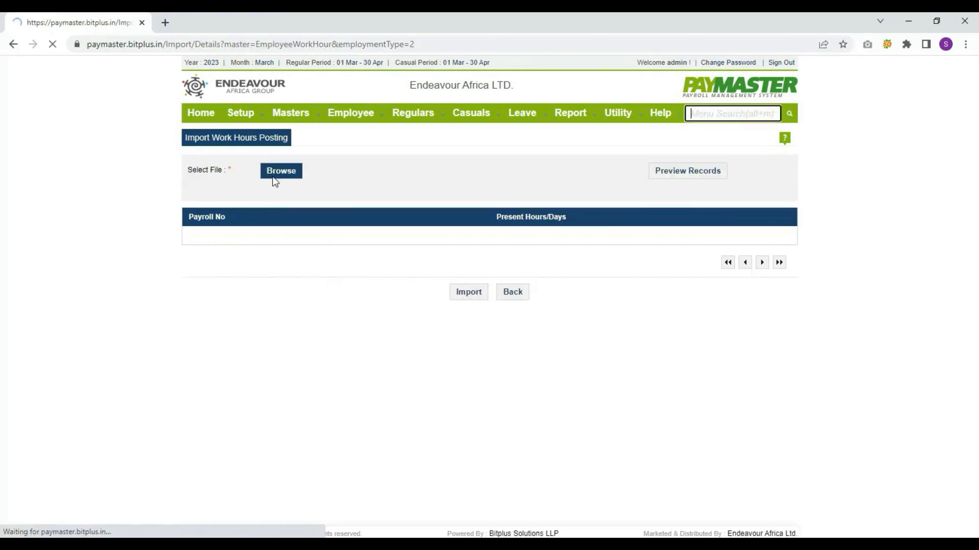
{"action": "left_click", "coordinate": [282, 171]}
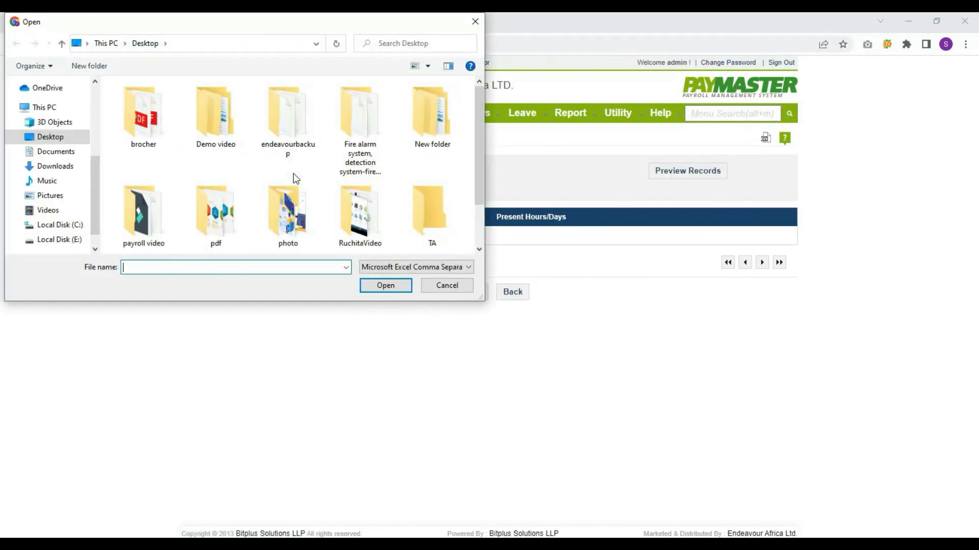
{"action": "left_click", "coordinate": [459, 285]}
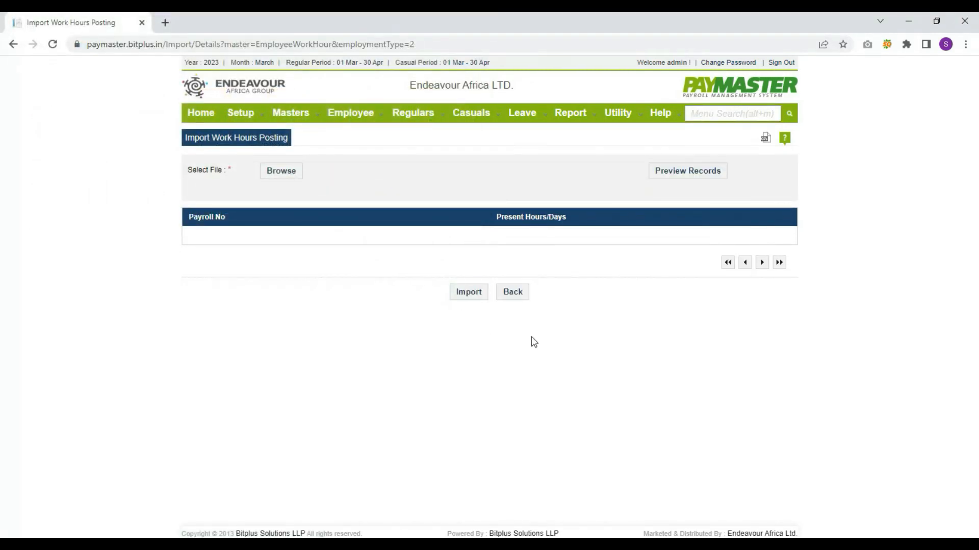
{"action": "left_click", "coordinate": [471, 112]}
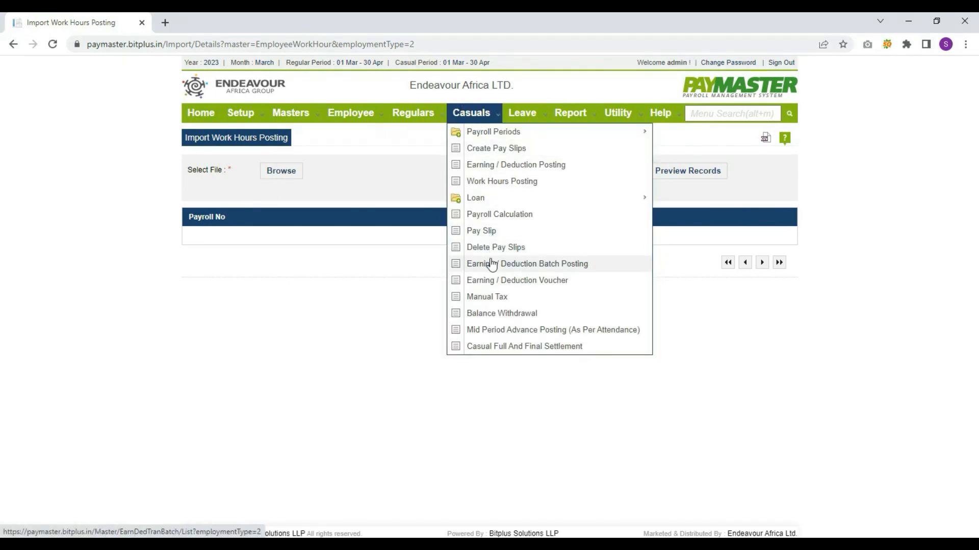
{"action": "mouse_move", "coordinate": [519, 204]}
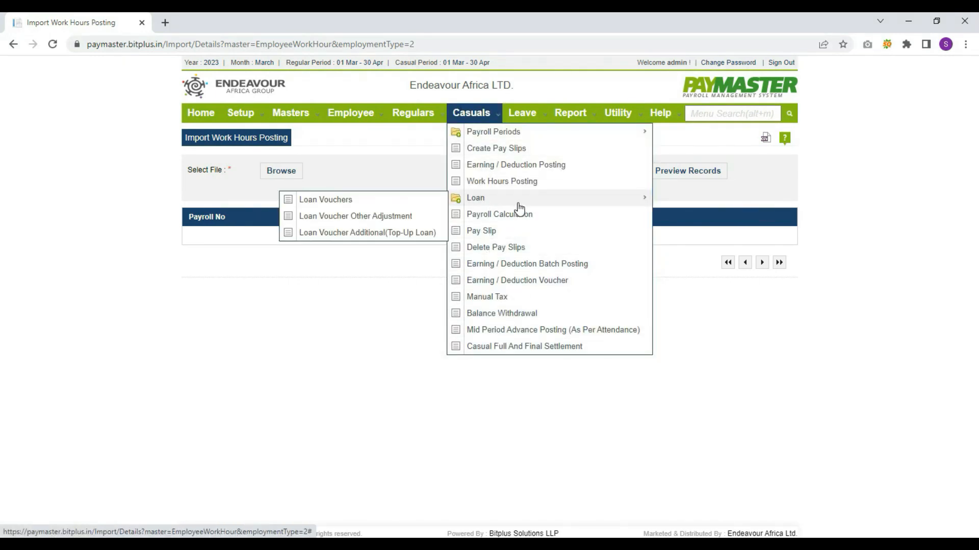